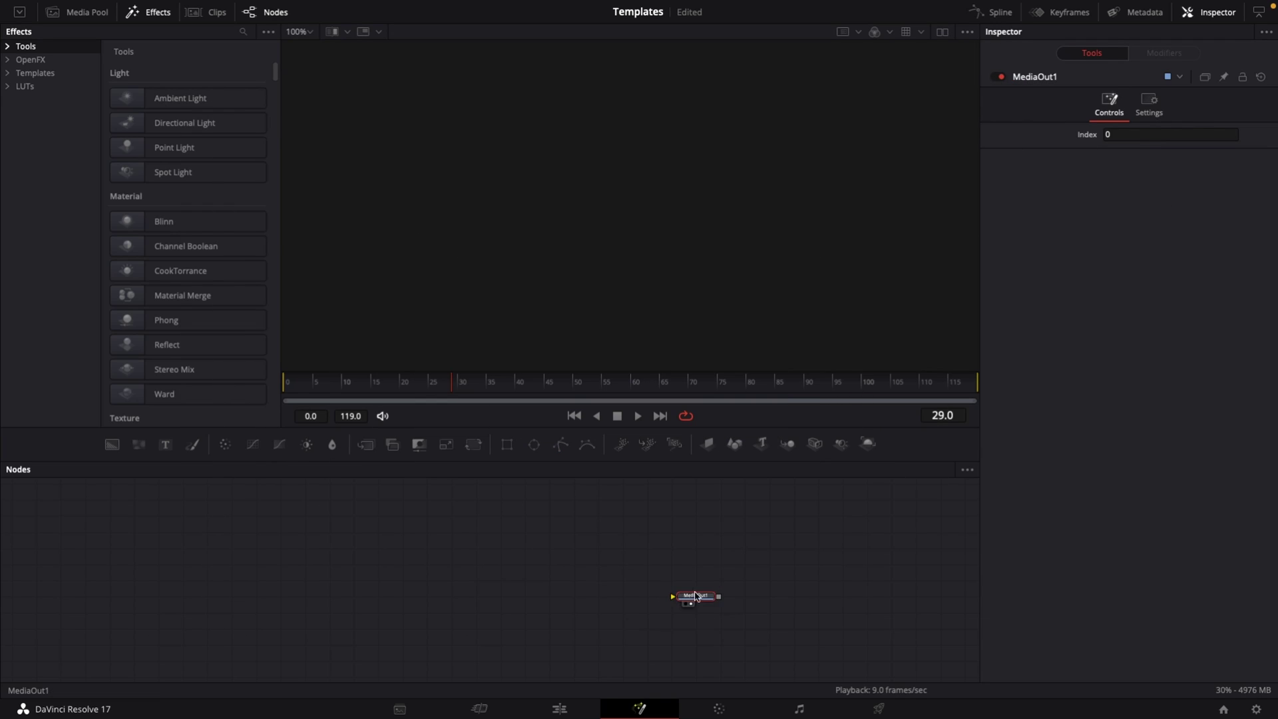
- Connect a Background node to MediaOut1 and set its alpha to 0 for full transparency
mouse_move(696, 595)
left_mouse_down()
mouse_move(645, 582)
mouse_move(696, 580)
left_mouse_up()
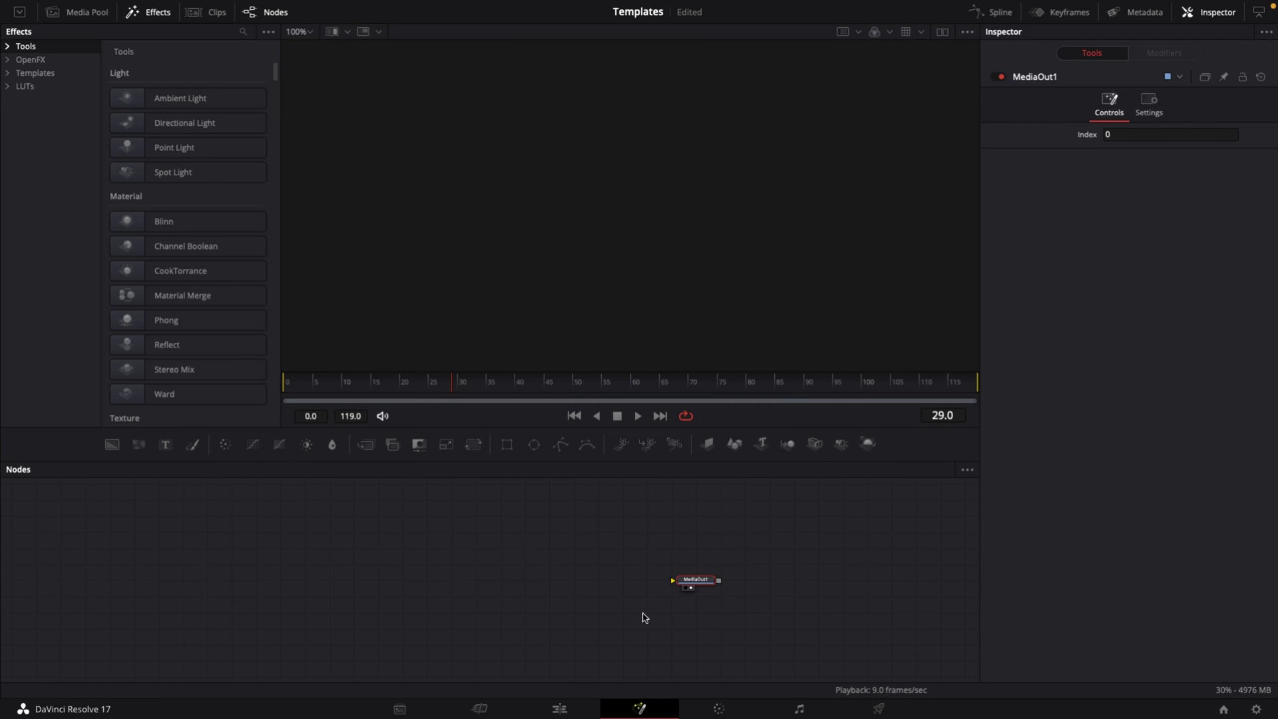
left_click(390, 564)
left_click_drag(112, 444, 676, 581)
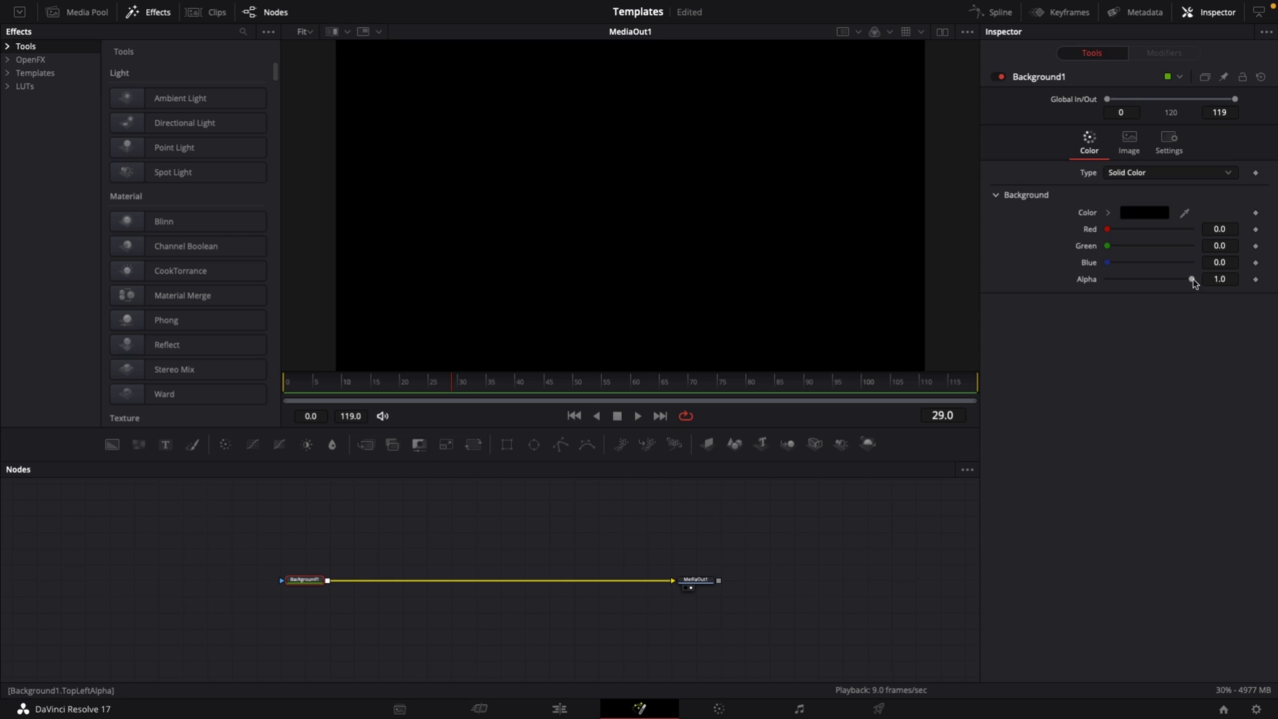
left_click_drag(1191, 279, 1095, 279)
scroll(624, 277, "down", 2)
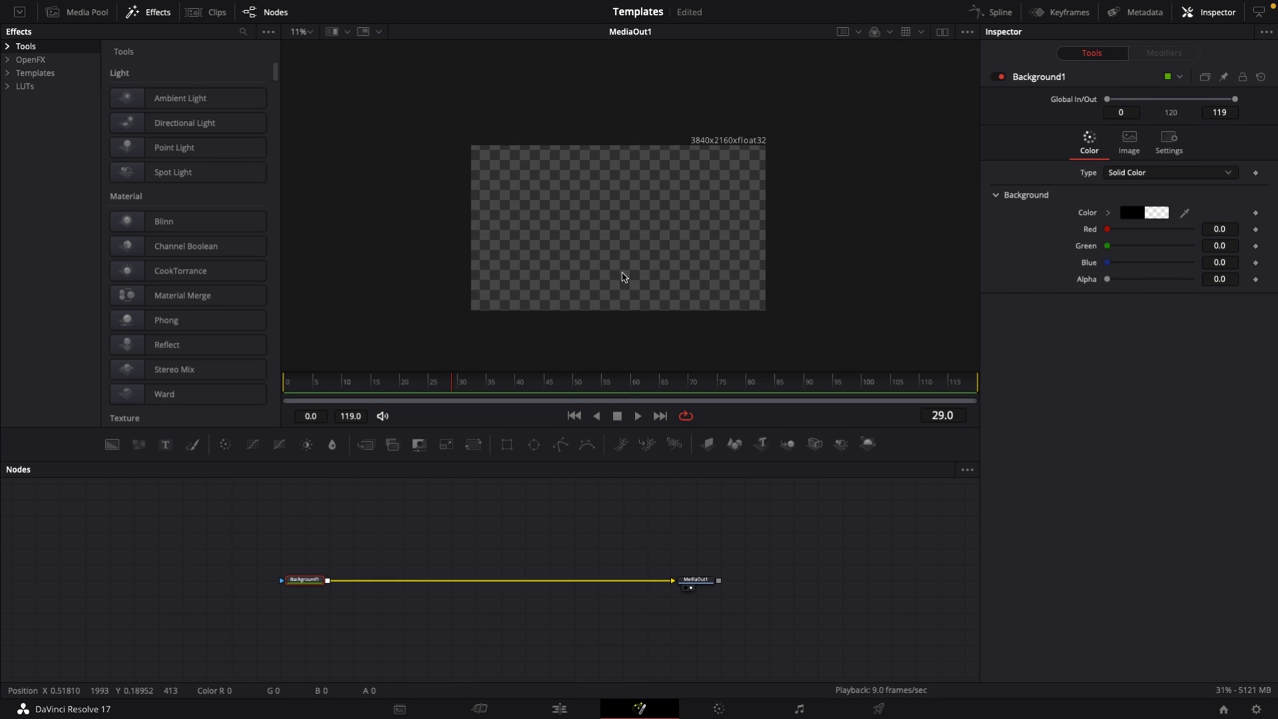
scroll(623, 277, "up", 3)
scroll(655, 236, "down", 1)
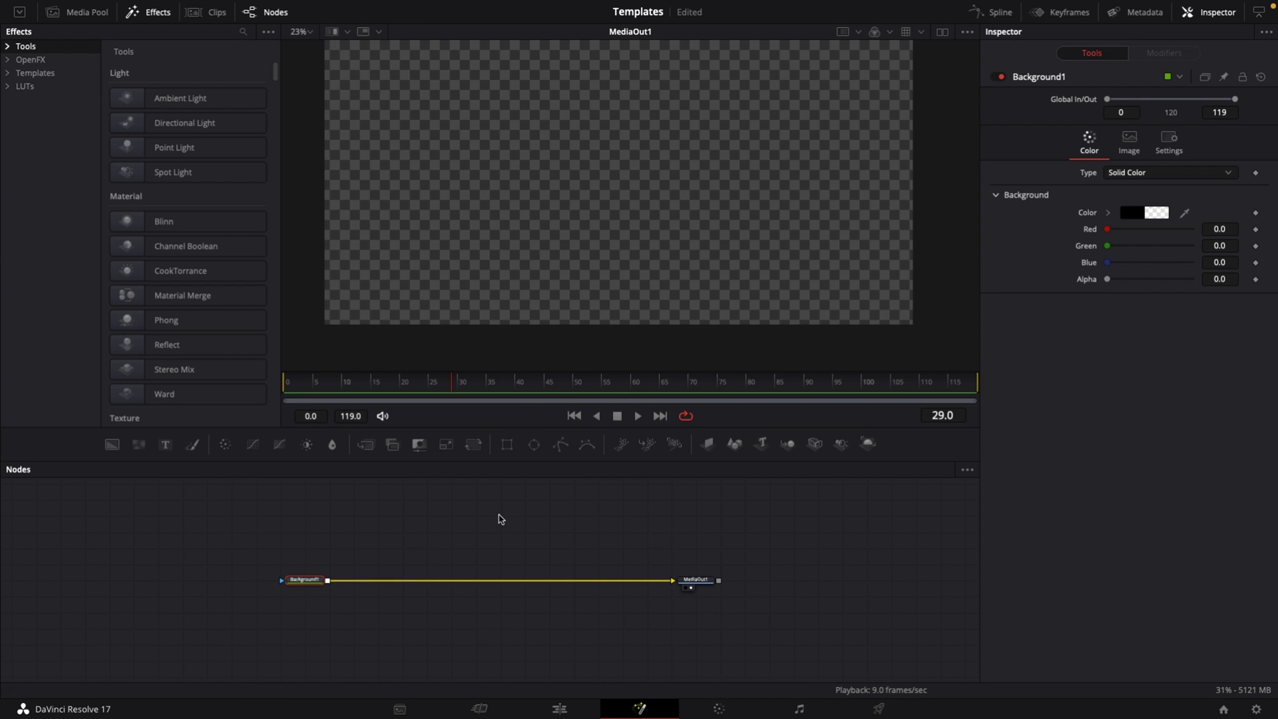
left_click_drag(499, 516, 428, 572)
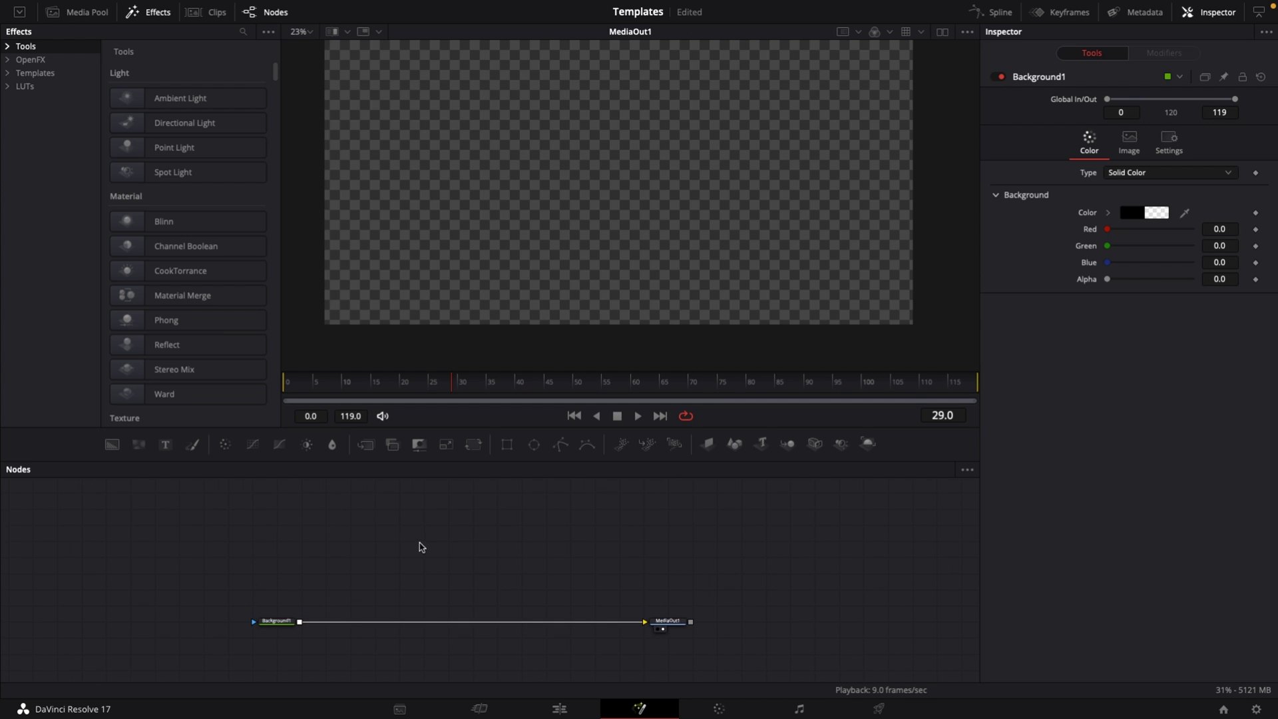
- Add Text1 and Text2 nodes over Background1 through Merge1 and Merge2, then select Text1
left_click_drag(166, 444, 300, 622)
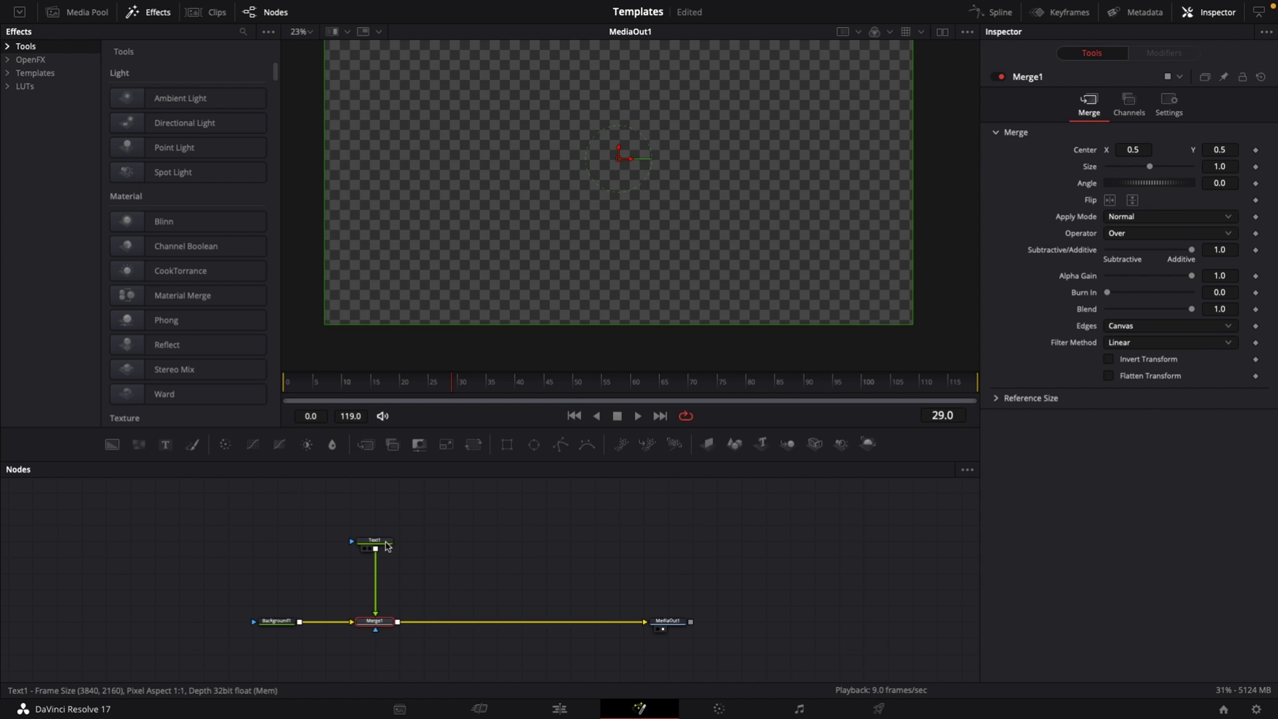
left_click(387, 546)
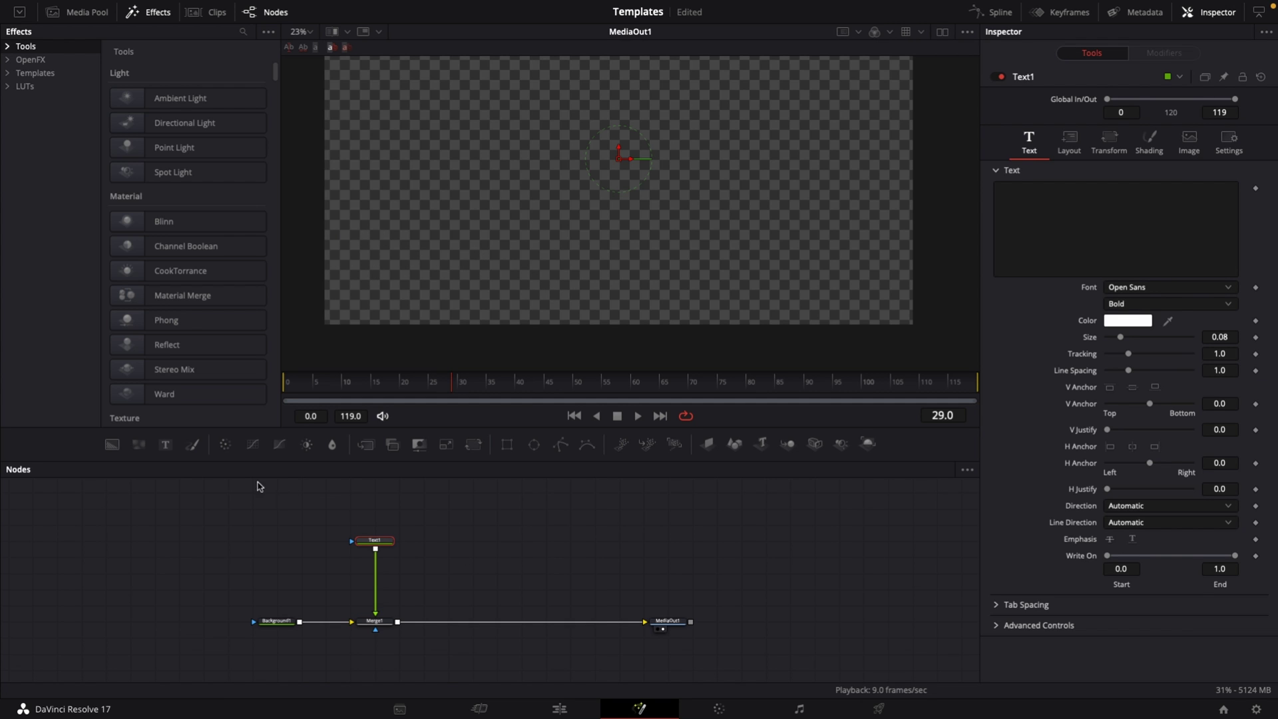
left_click_drag(165, 444, 473, 541)
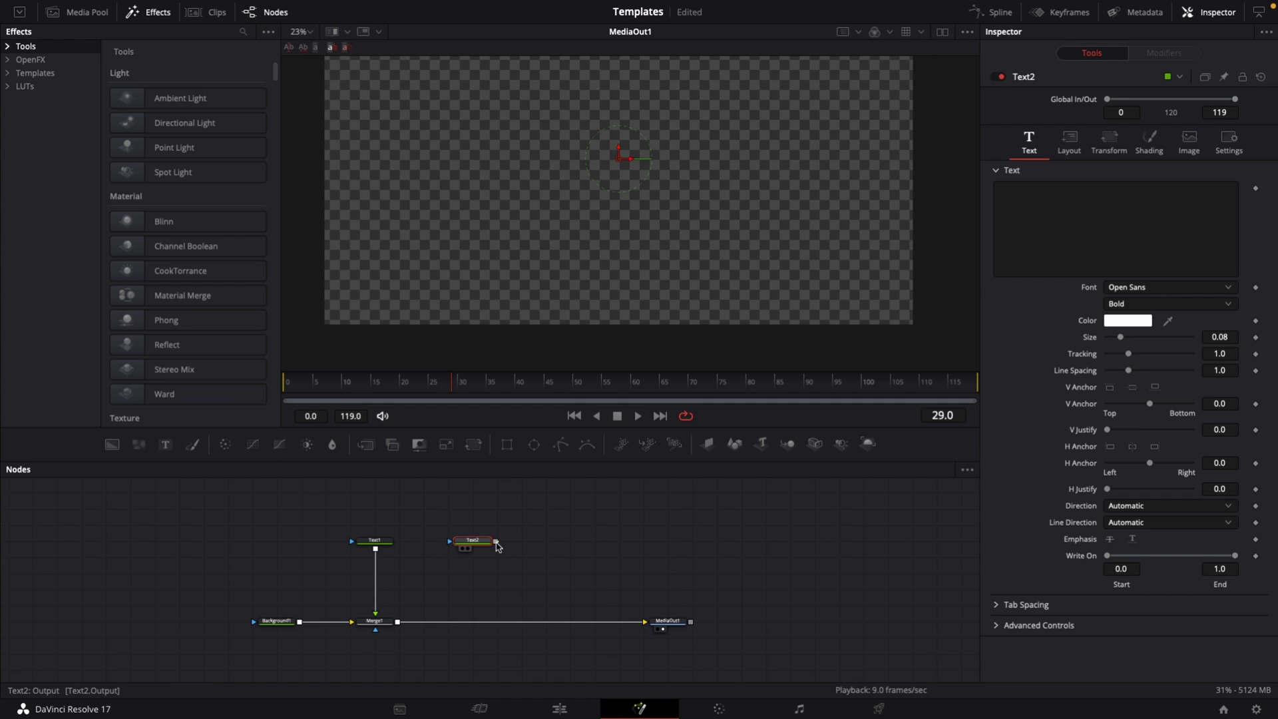
left_click_drag(496, 541, 398, 622)
left_click(644, 591)
left_click(375, 540)
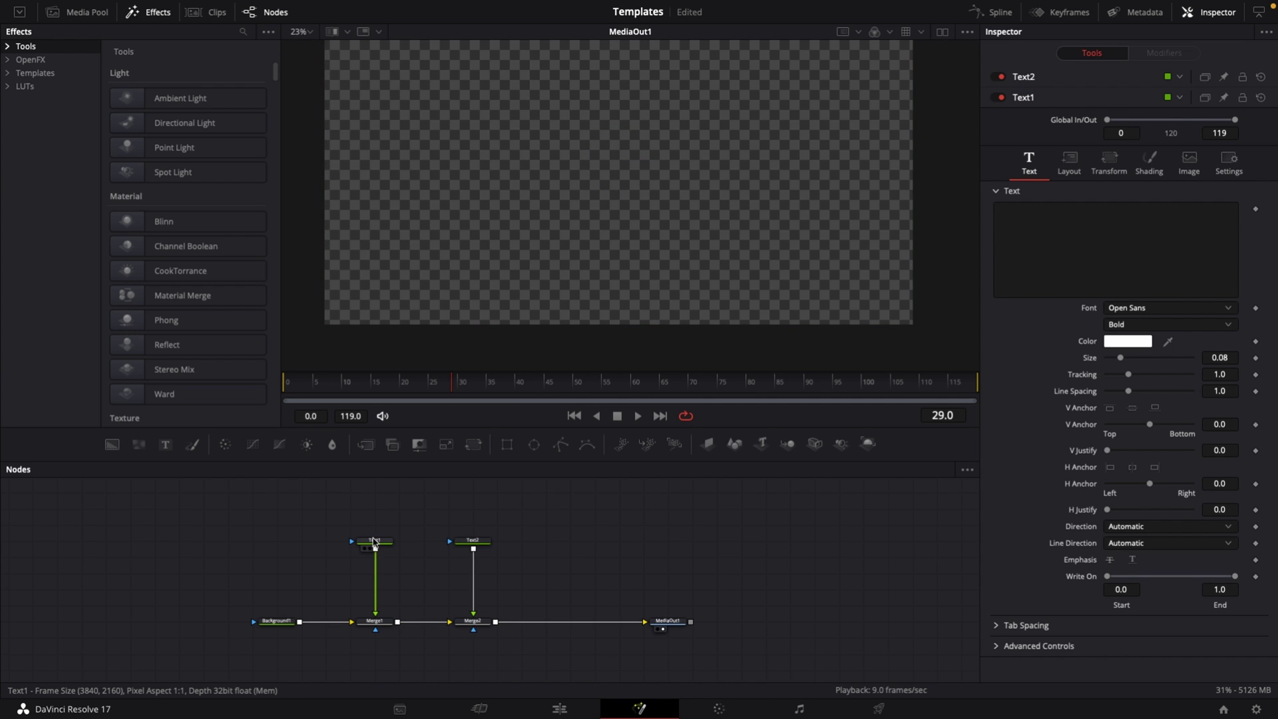
left_click(376, 542)
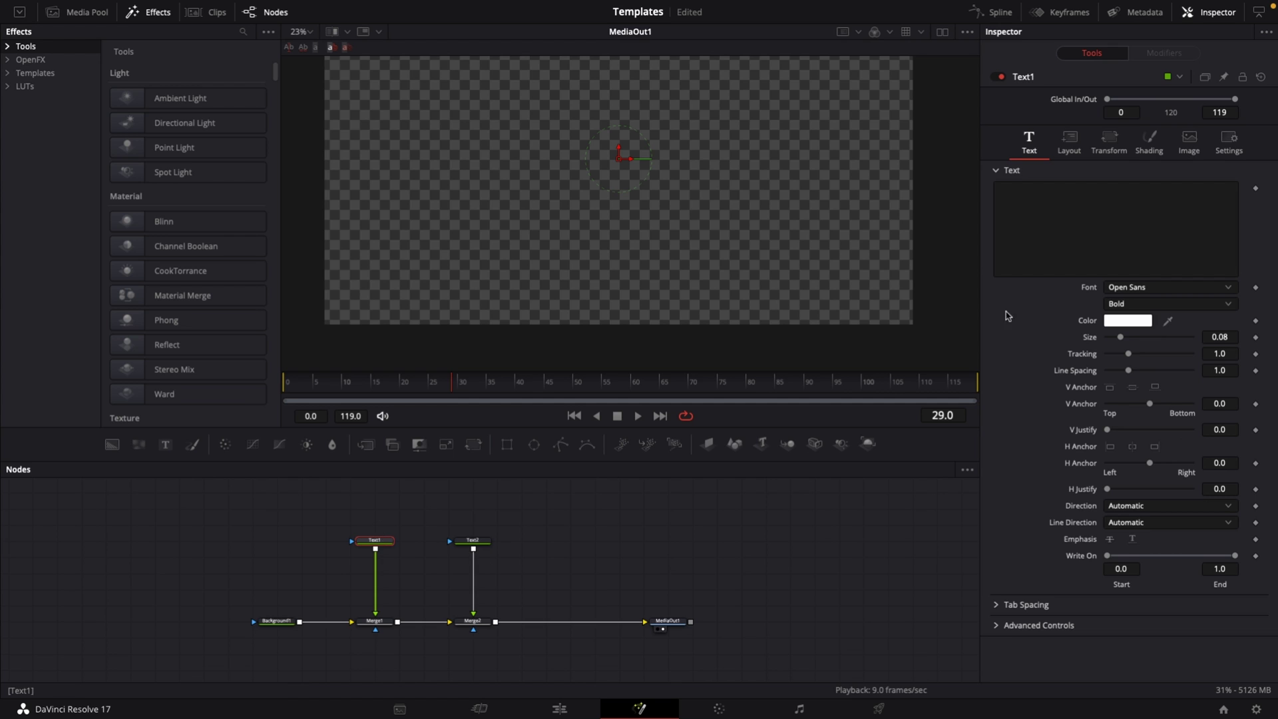
- Enter 'Say What's Up!' as Text1's text and lower its size to about 0.0488
left_click(1064, 213)
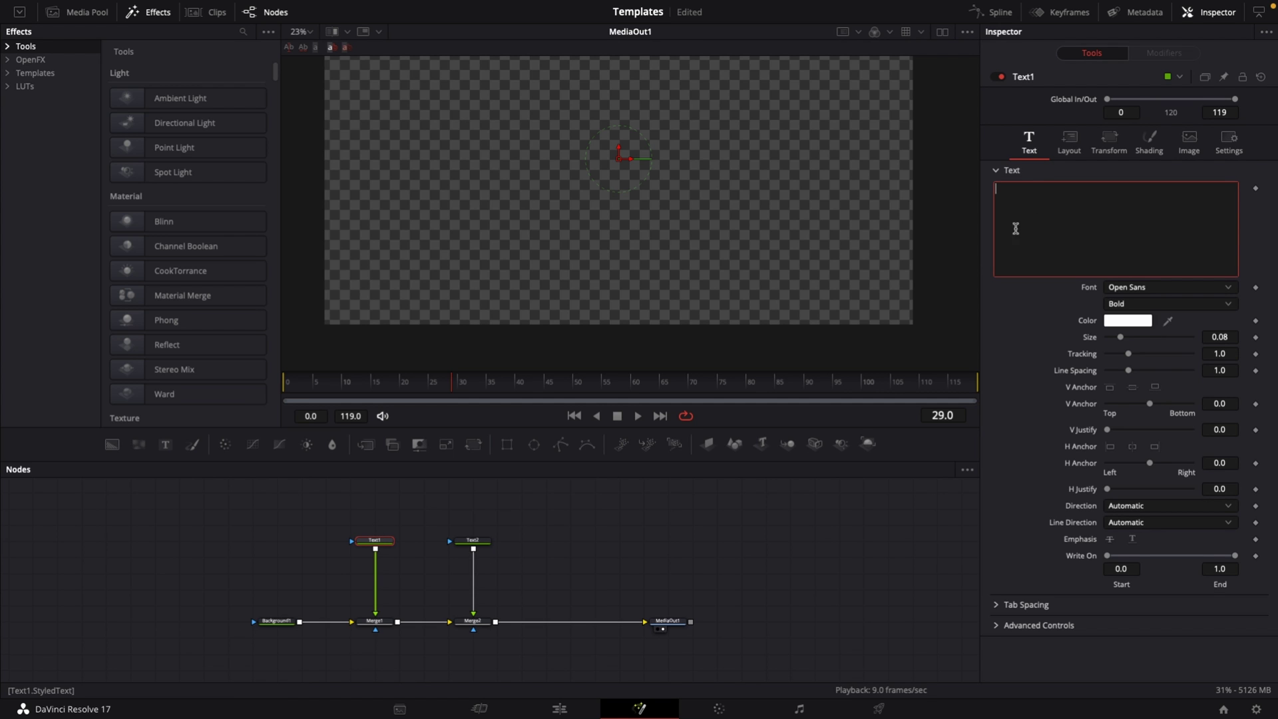
type("Say What")
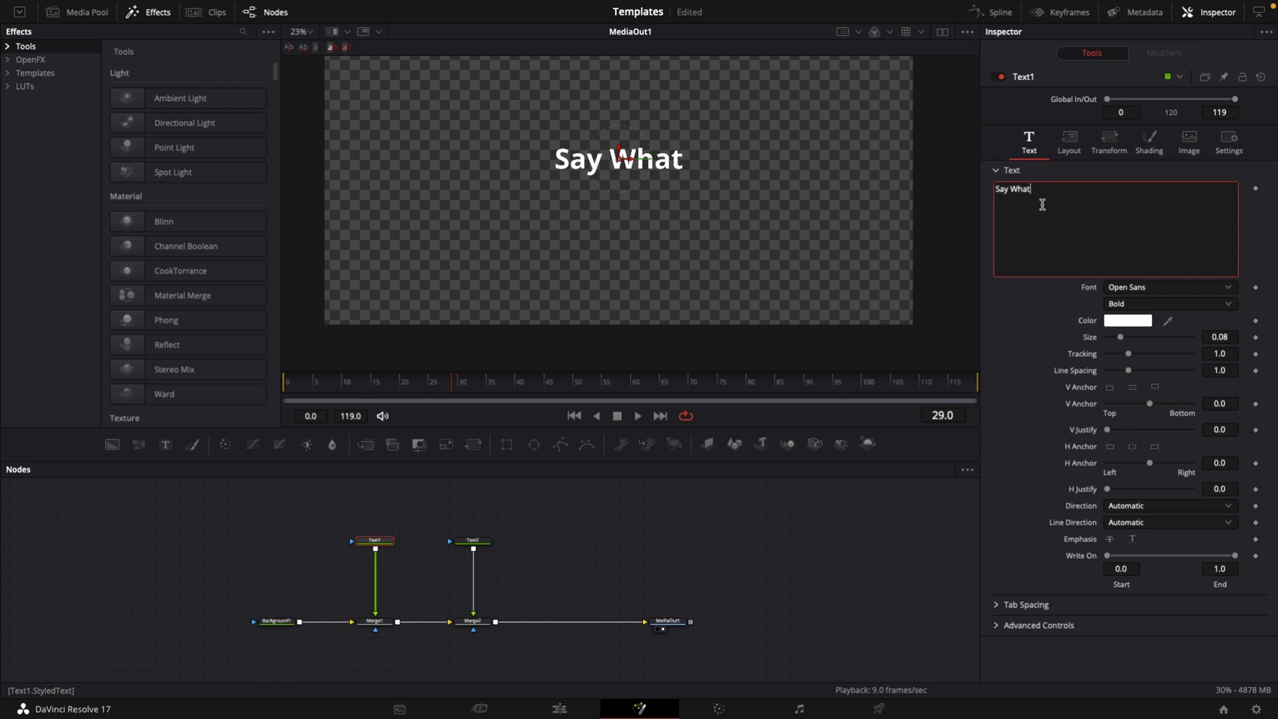
type("'s Up!")
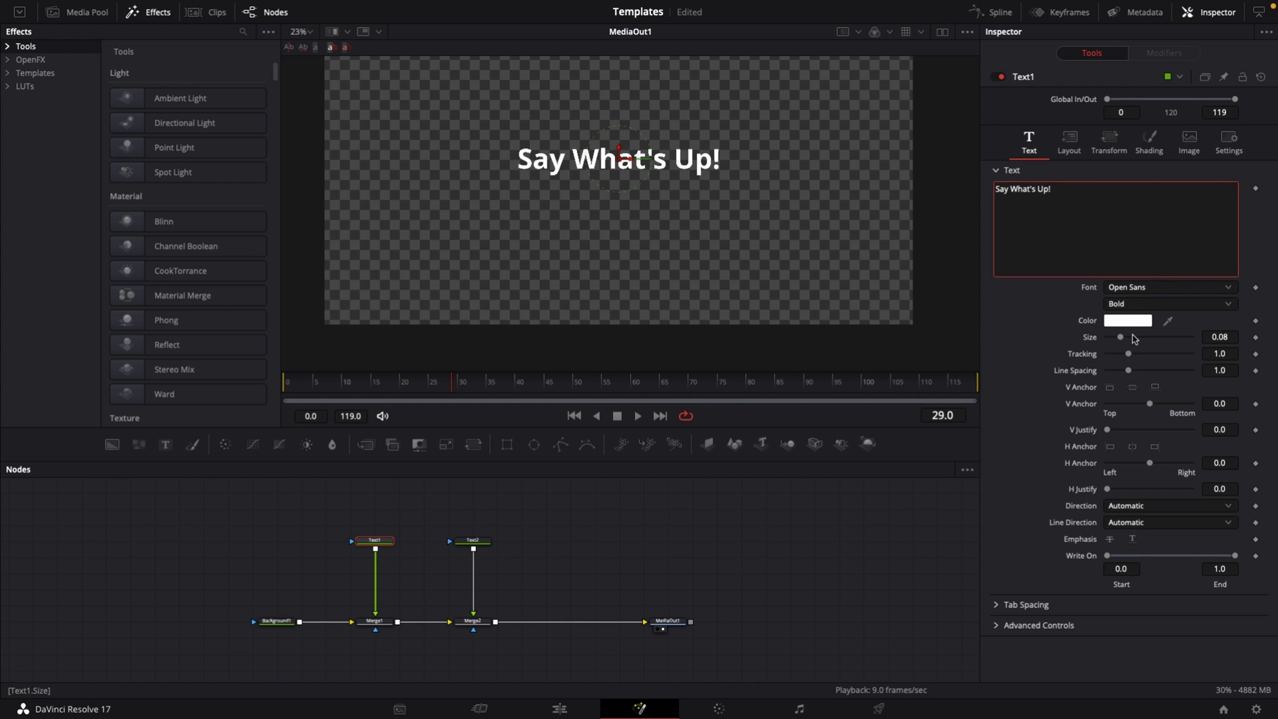
left_click_drag(1217, 339, 1189, 339)
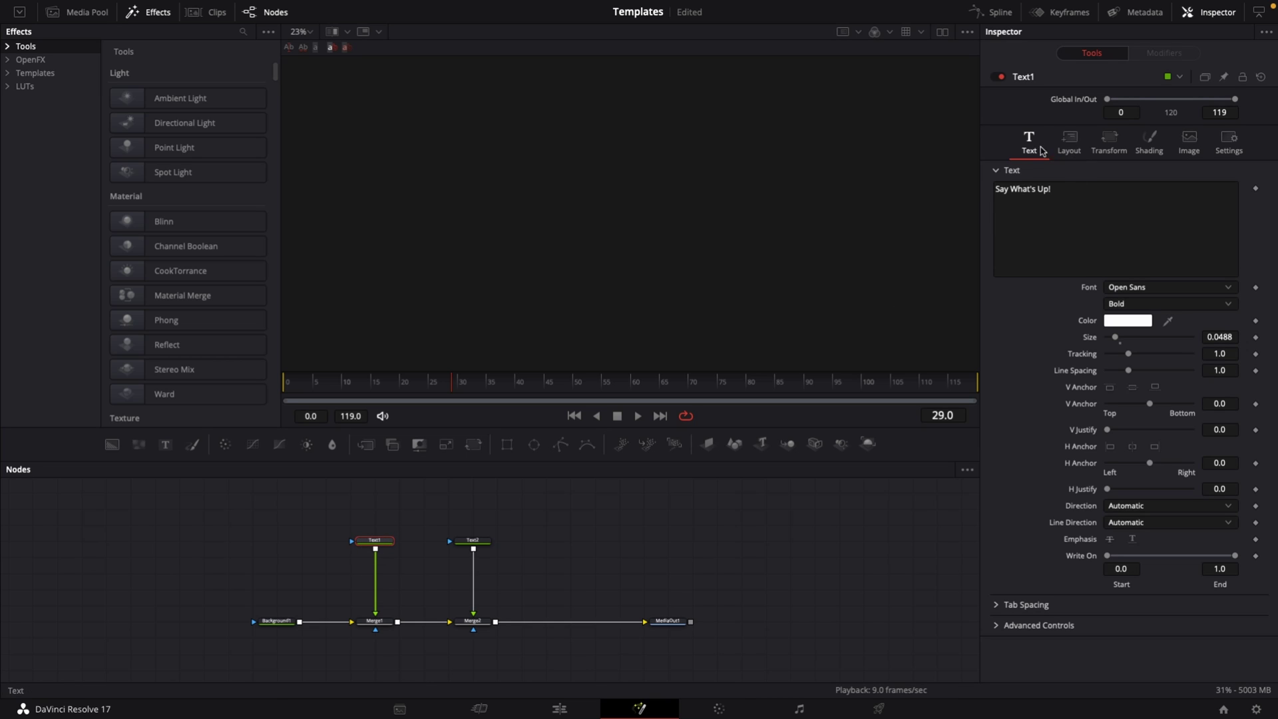
- Enable Text1's shading element 2 as a black block with Extend Horizontal 2.0
left_click(1156, 151)
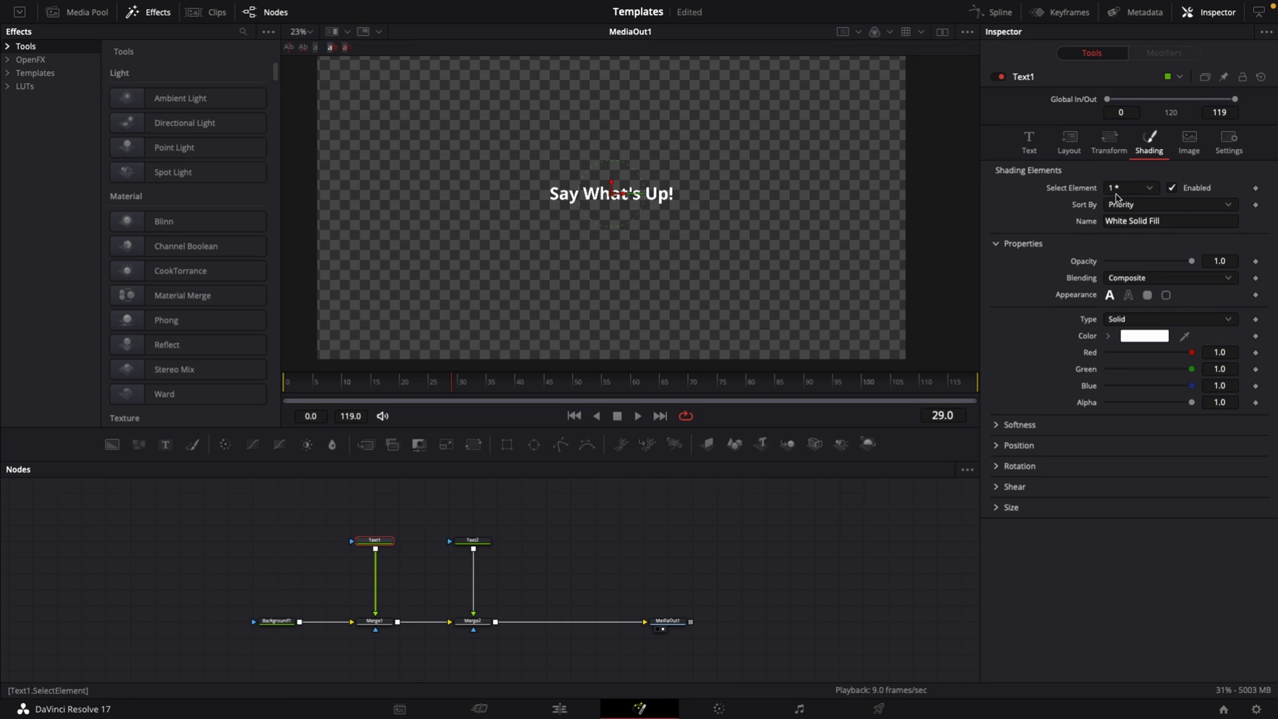
left_click(1122, 191)
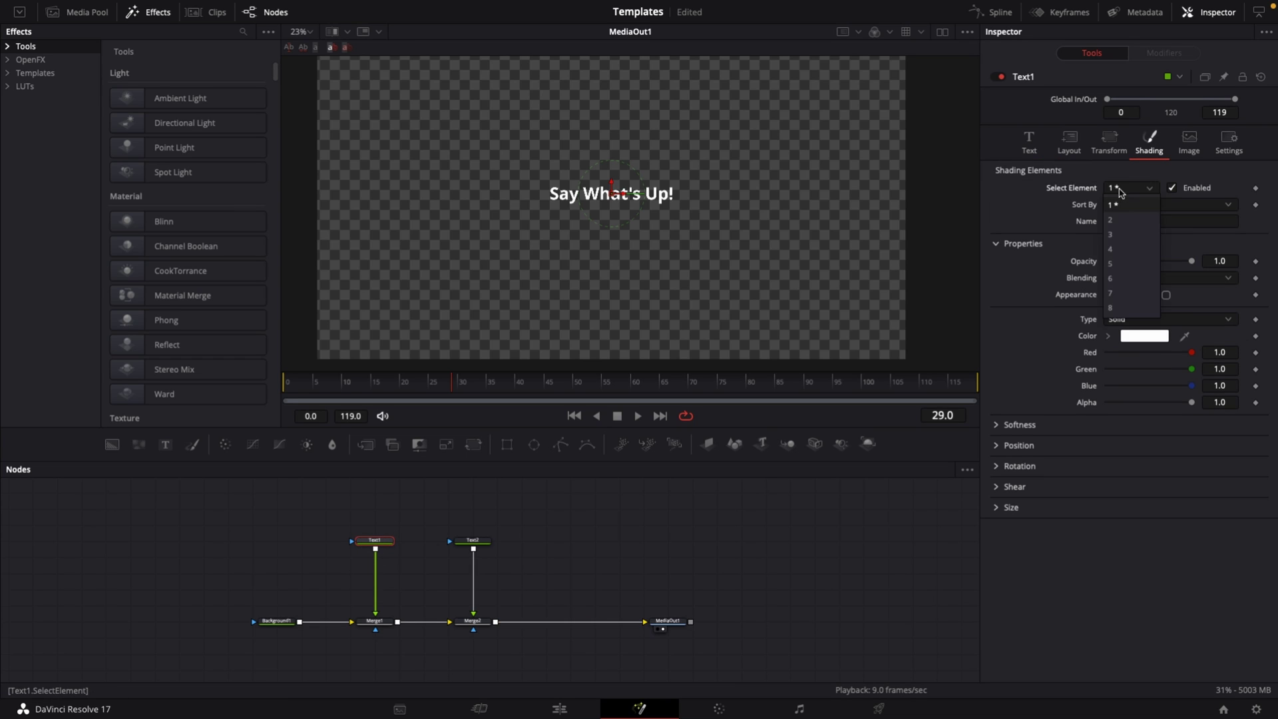
left_click(1118, 223)
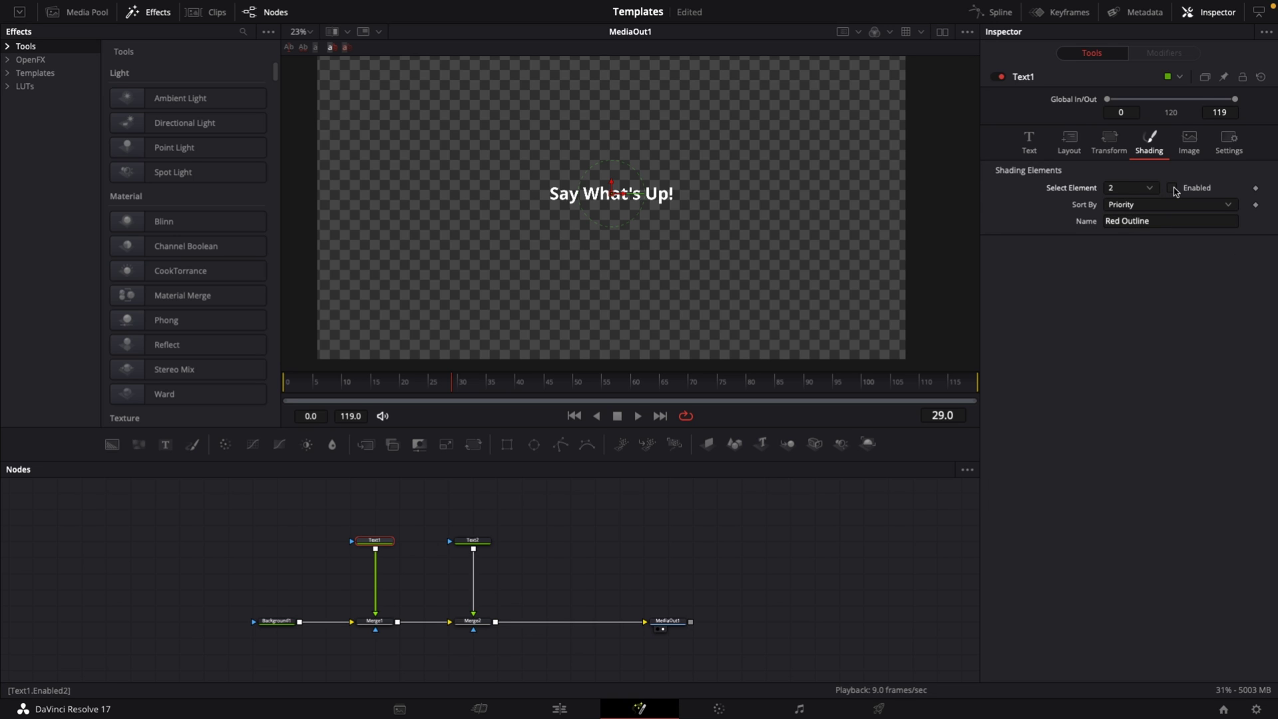
left_click(1174, 189)
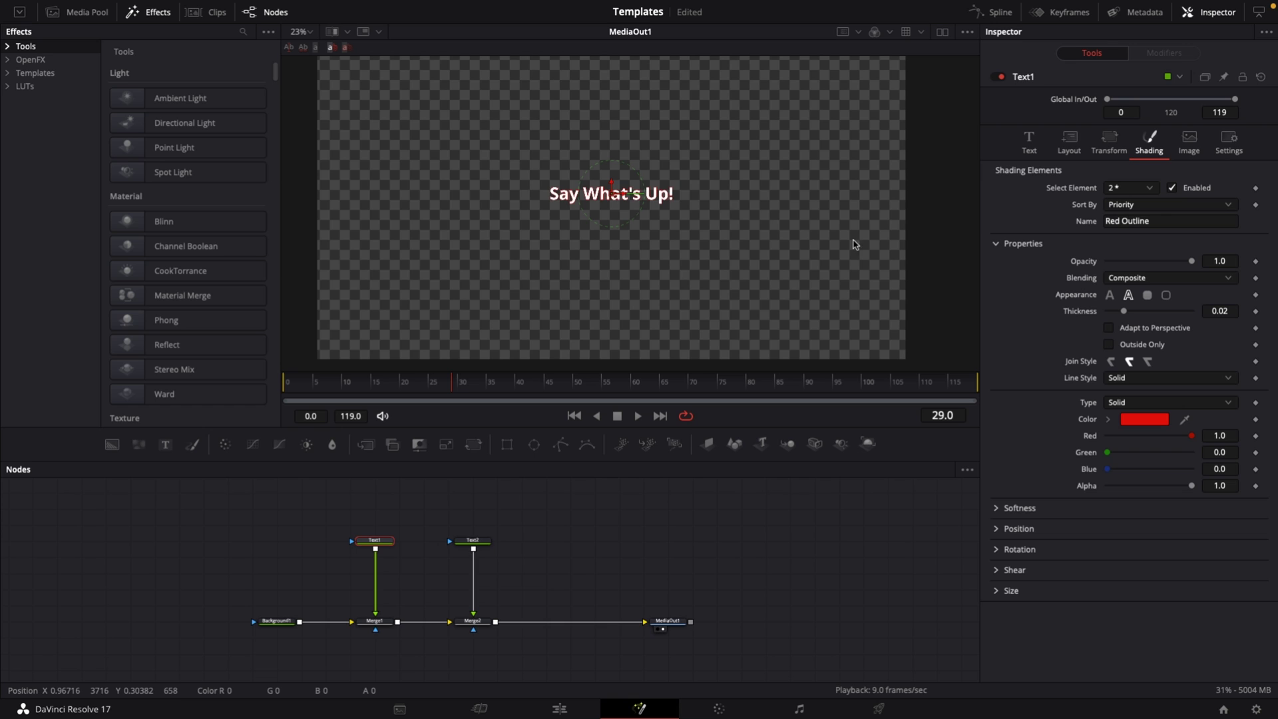
scroll(706, 210, "up", 5)
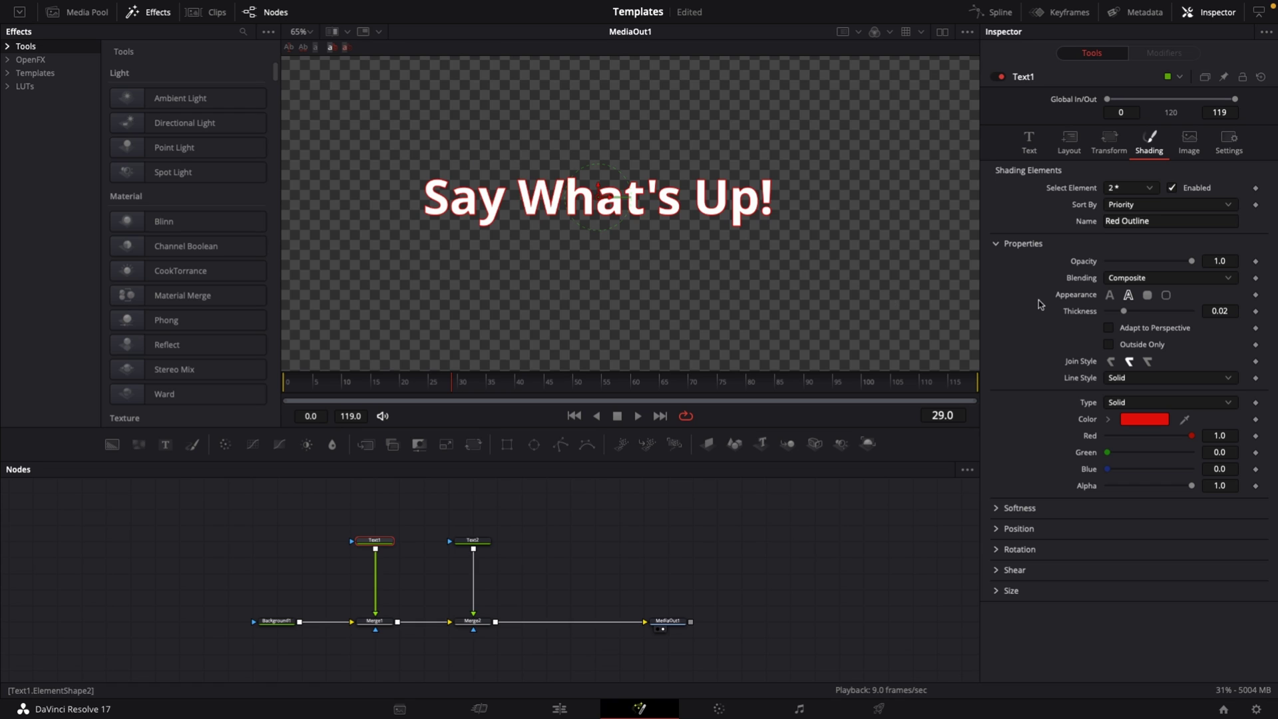
left_click(1148, 296)
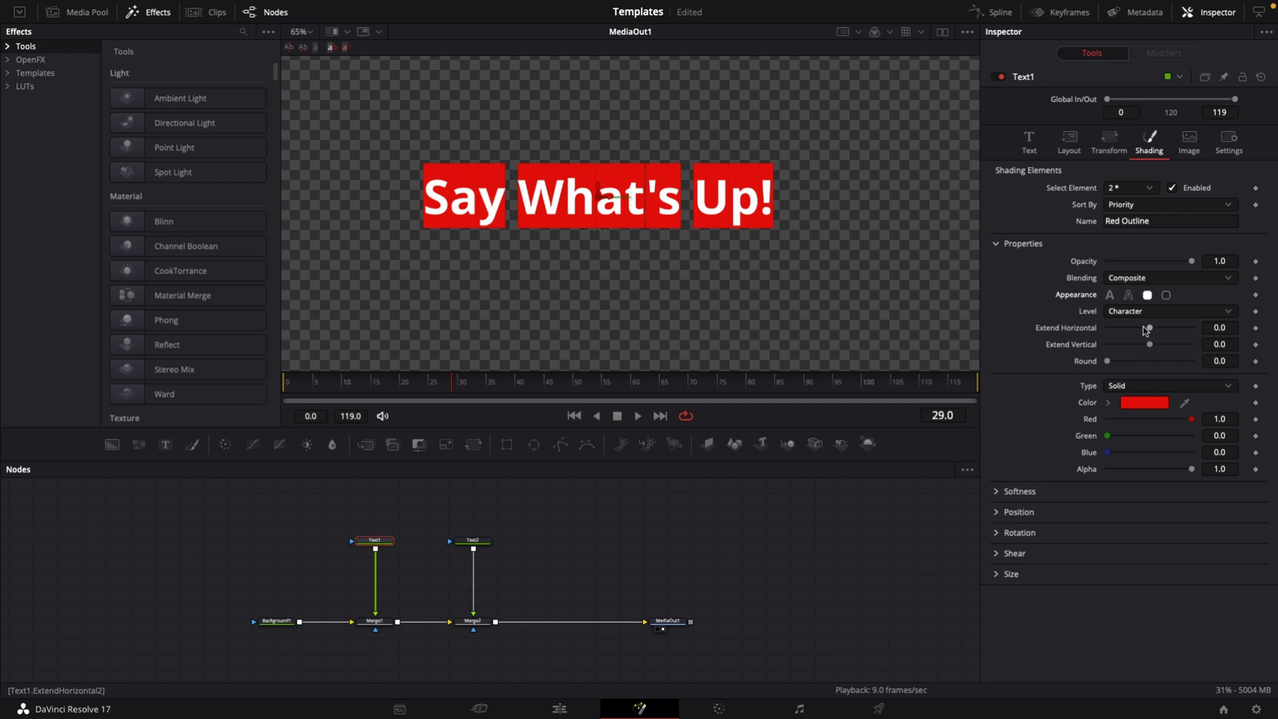
left_click_drag(1146, 330, 1191, 333)
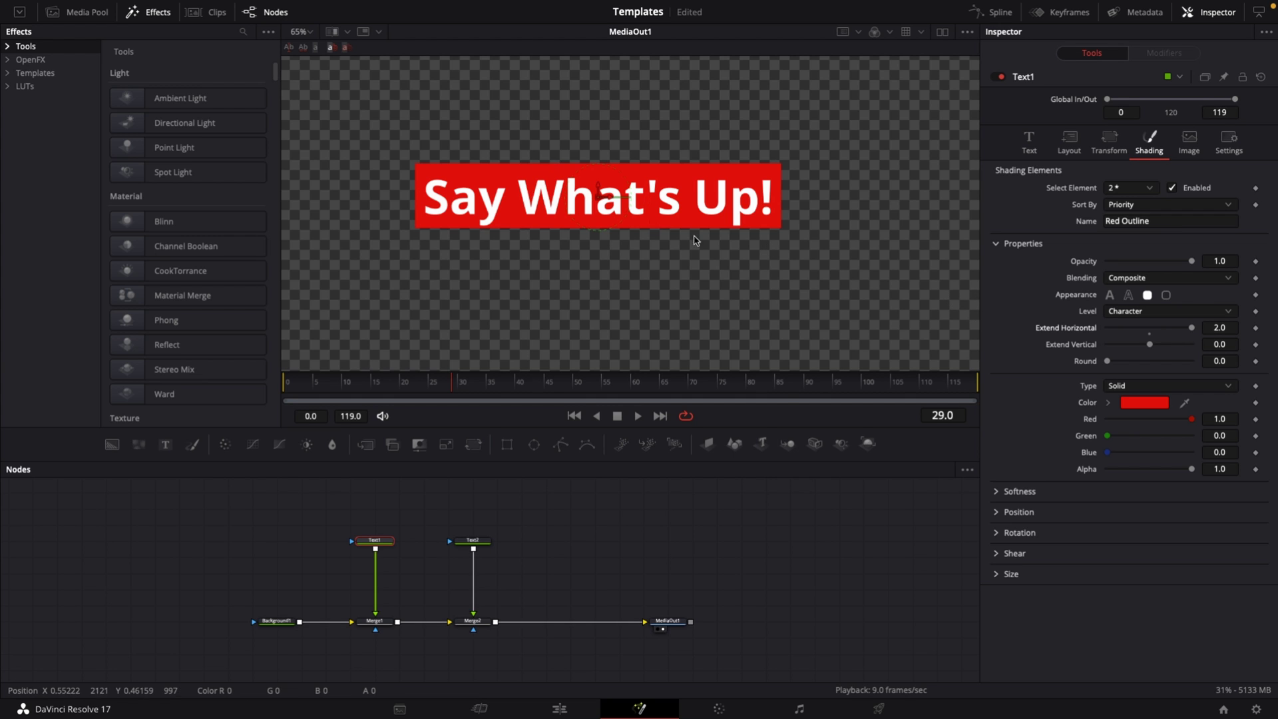
left_click(1143, 402)
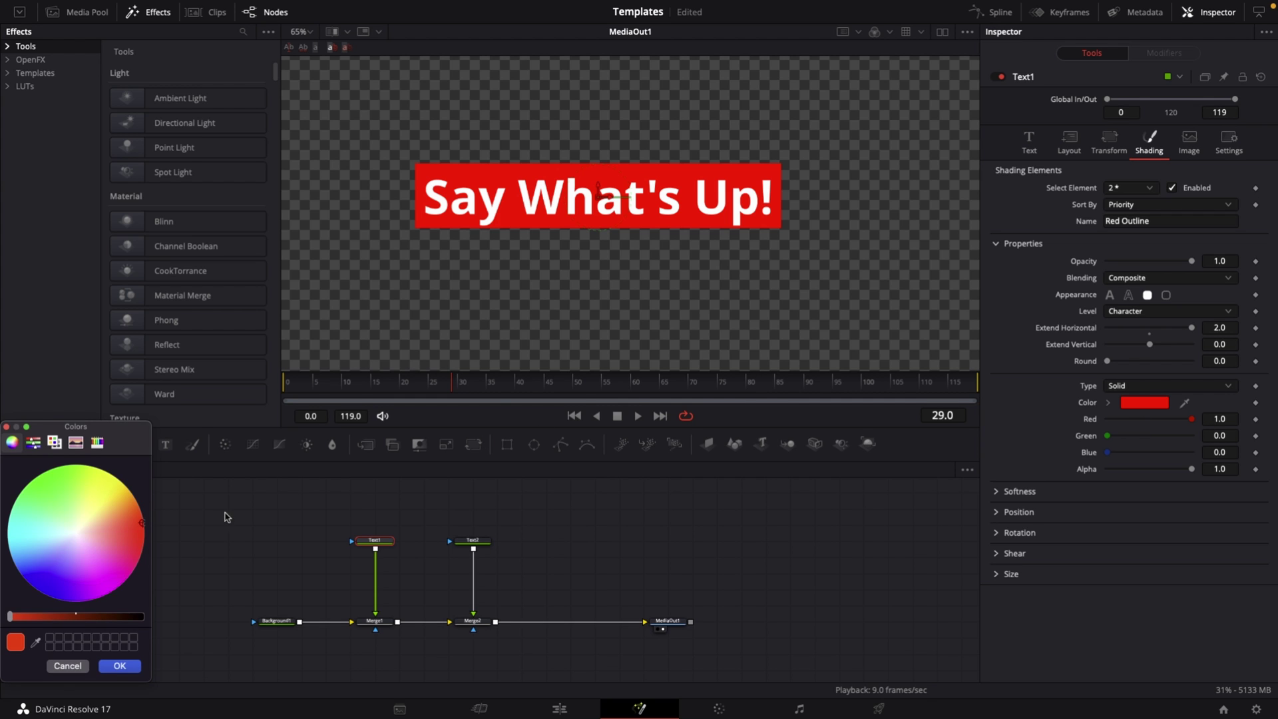
left_click_drag(78, 623, 160, 621)
left_click(136, 662)
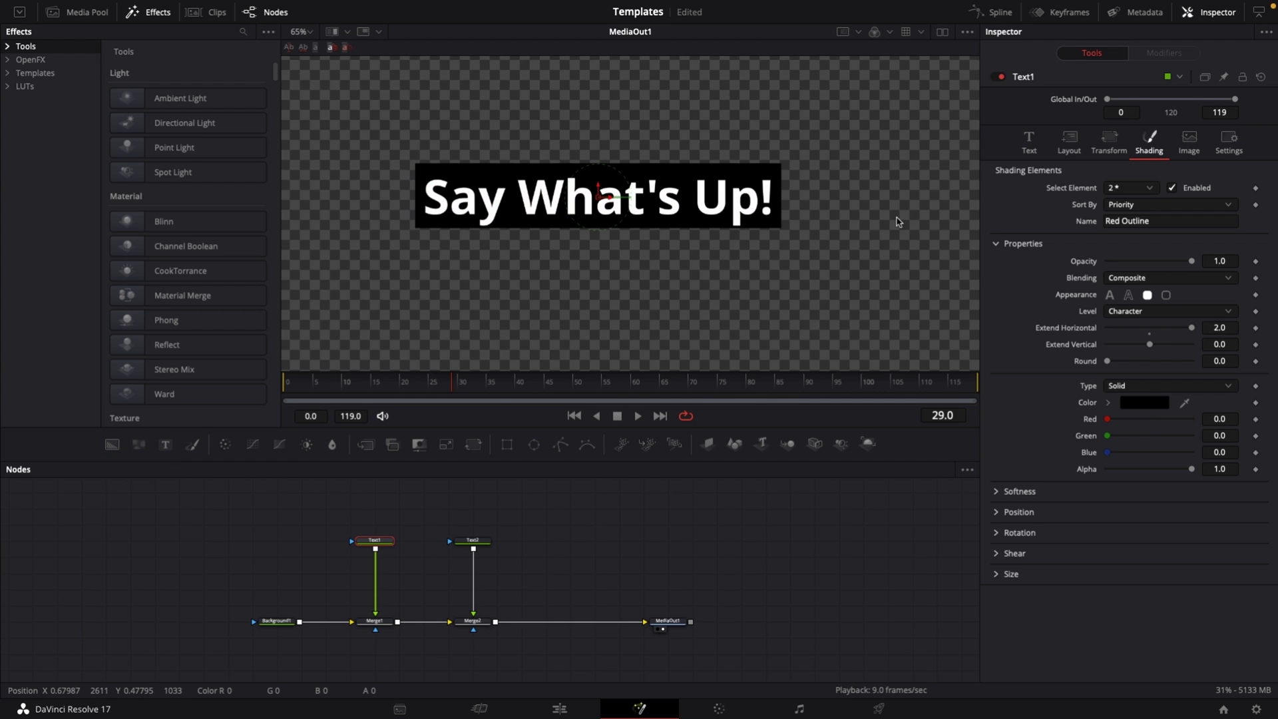
- Delete the stray characters from Text1 and retype 'Up!' after 'Say What's'
left_click(1030, 141)
left_click(1062, 193)
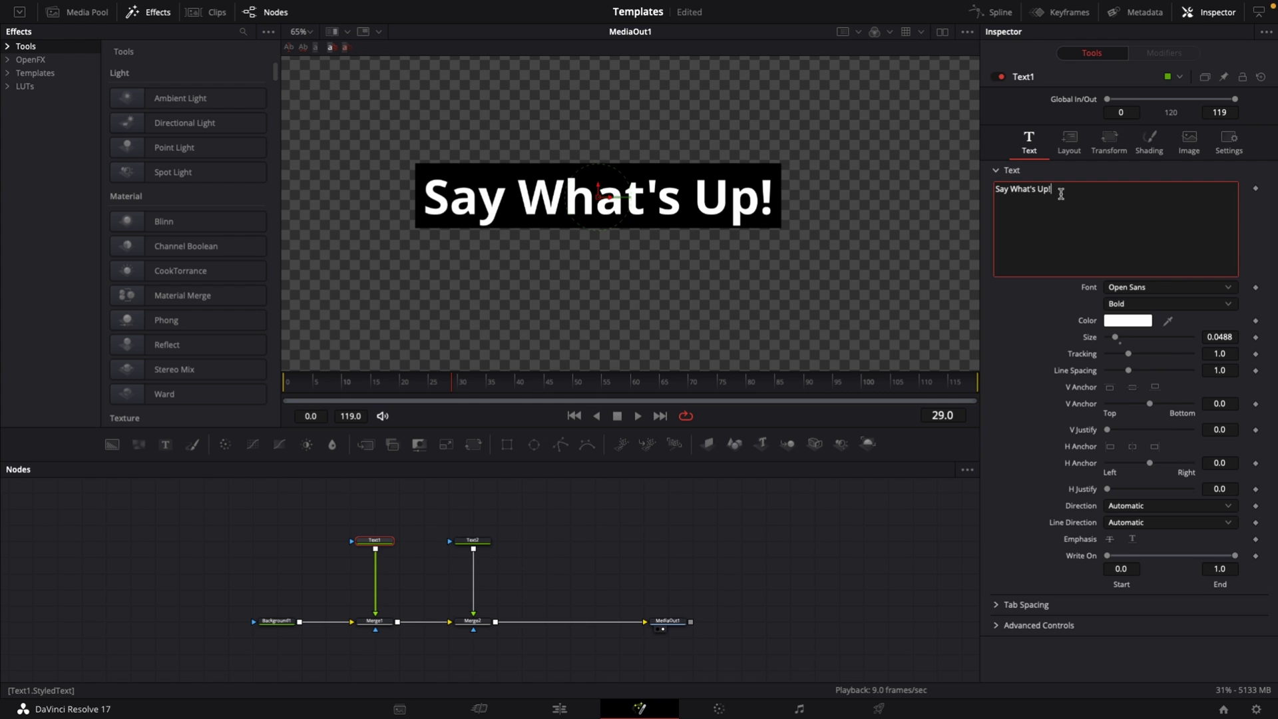
type("asjdfhasdhf")
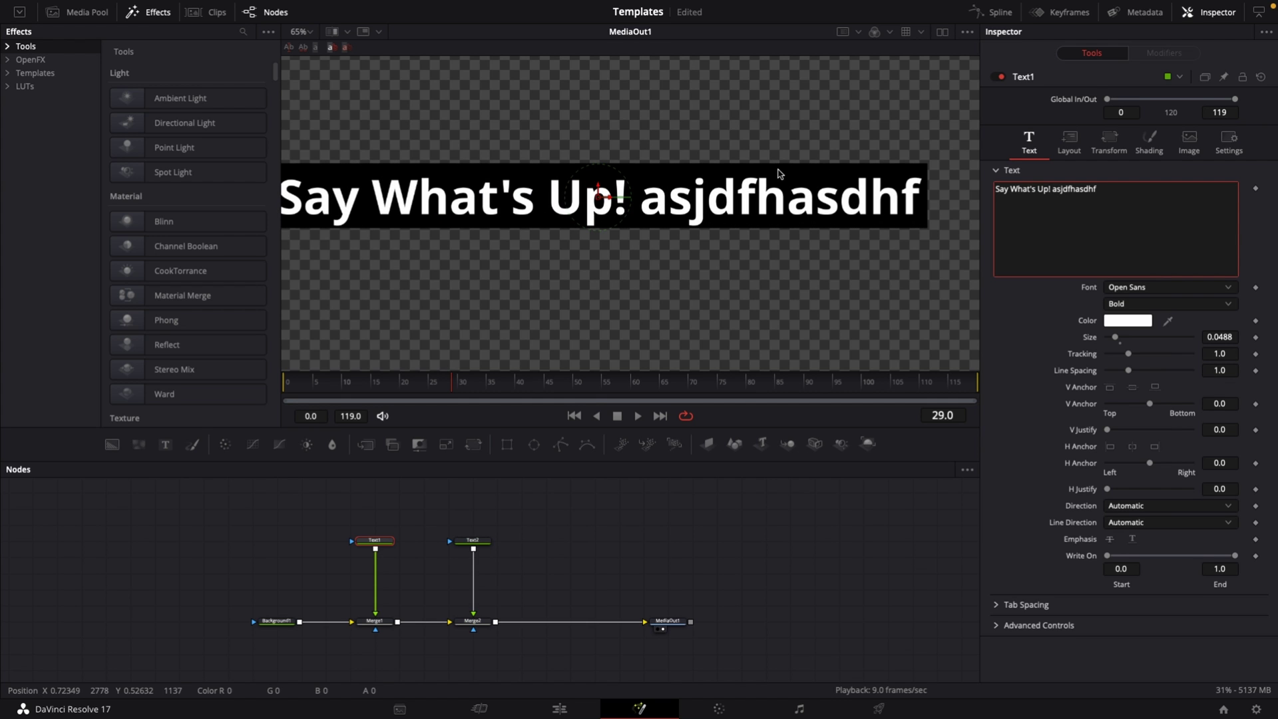
scroll(719, 198, "down", 4)
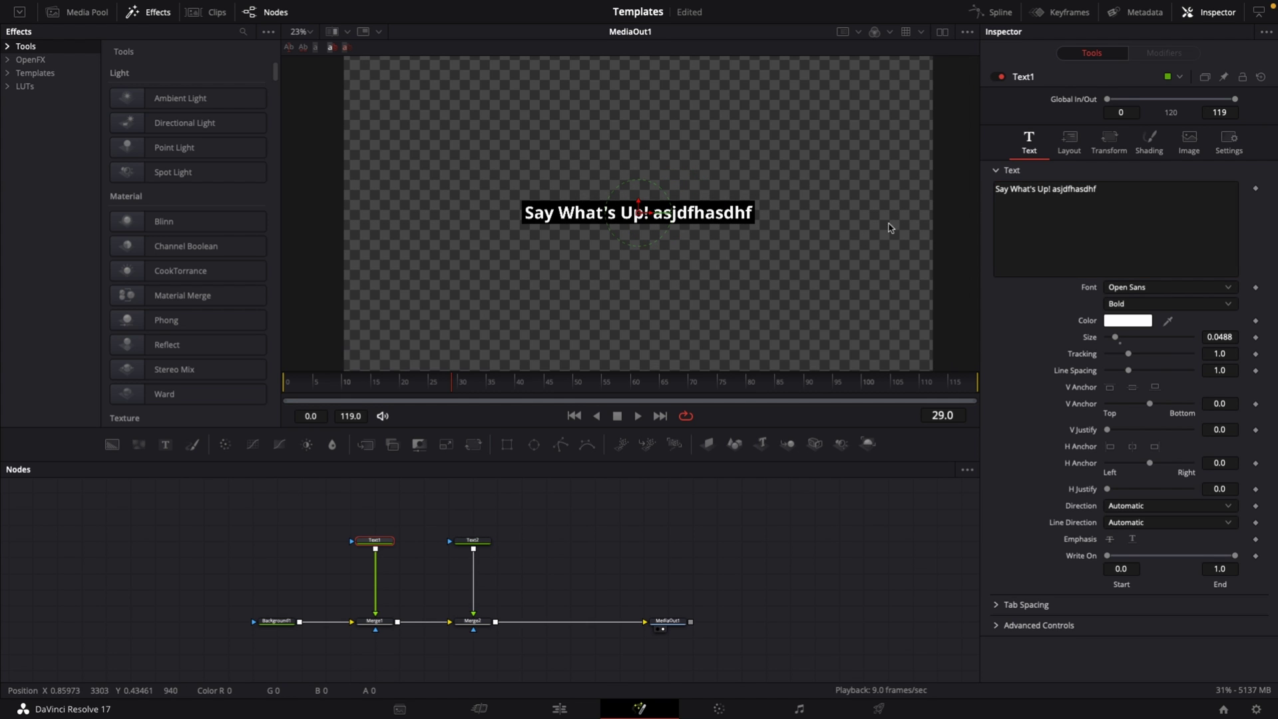
left_click(1109, 189)
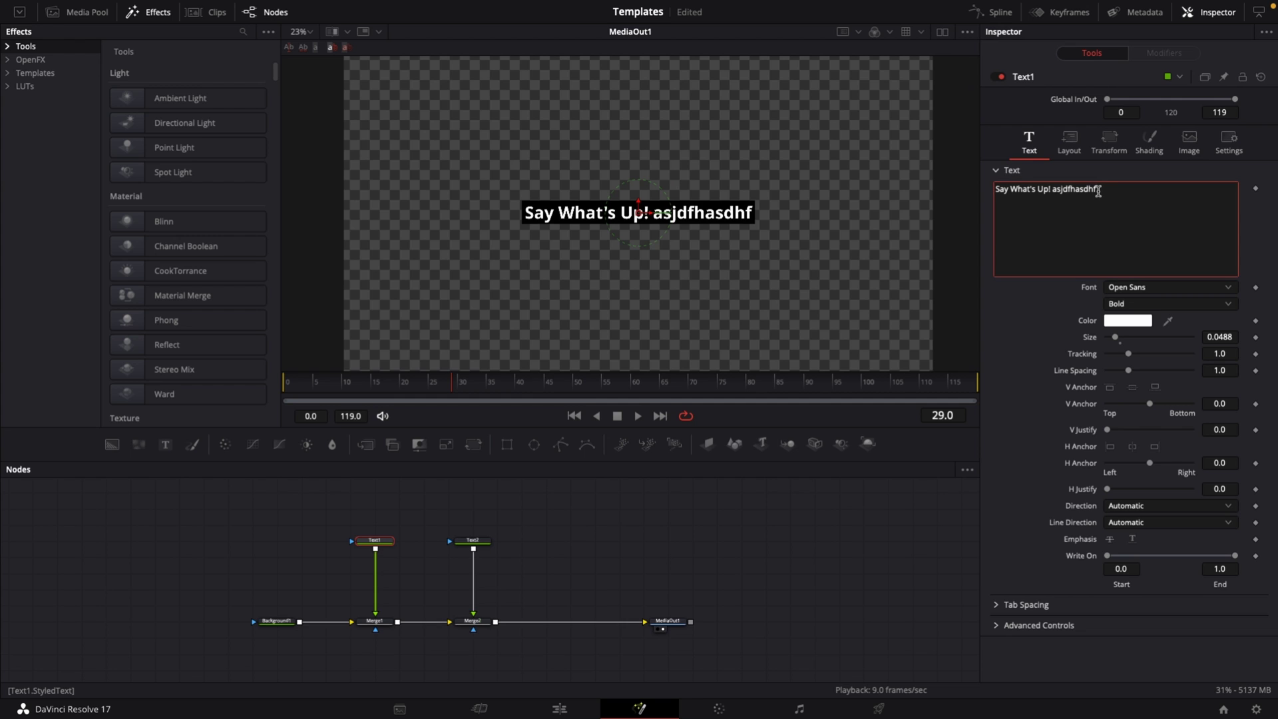
key("BackSpace")
key("BackSpace")
key("BackSpace")
key("BackSpace")
key("BackSpace")
key("BackSpace")
key("BackSpace")
key("BackSpace")
key("BackSpace")
key("BackSpace")
key("BackSpace")
key("BackSpace")
key("BackSpace")
key("BackSpace")
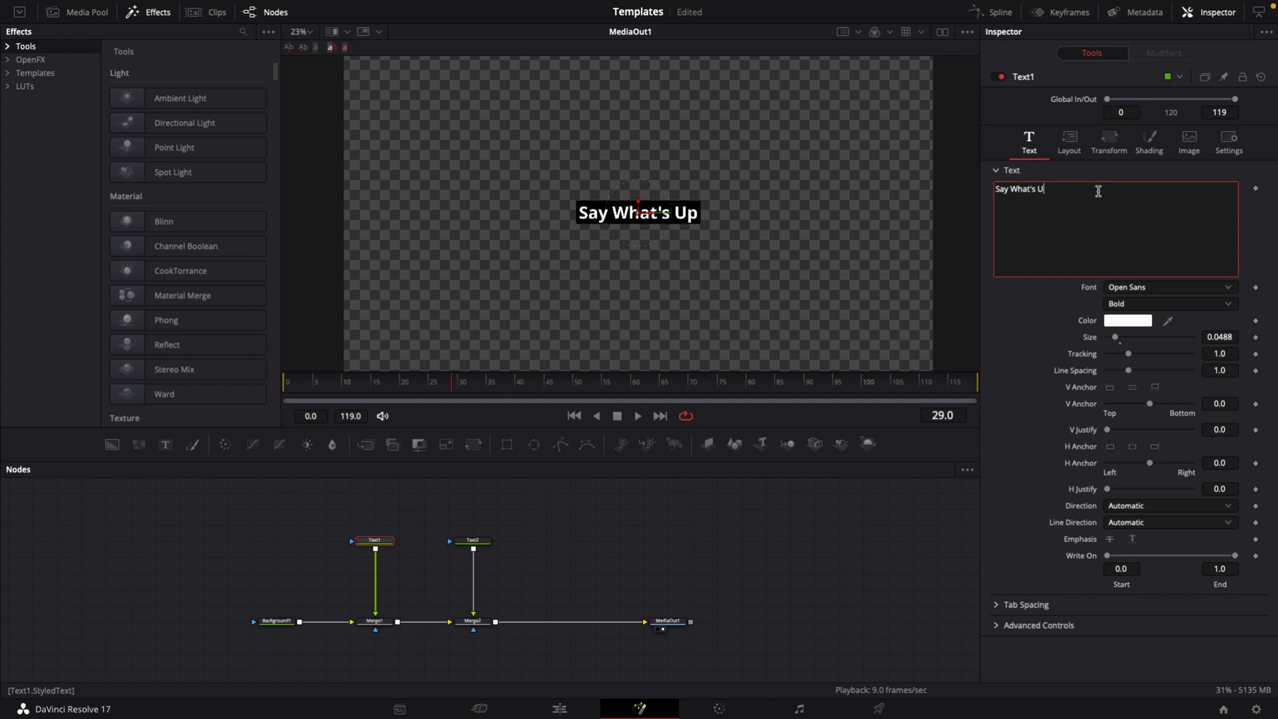
key("BackSpace")
key("BackSpace")
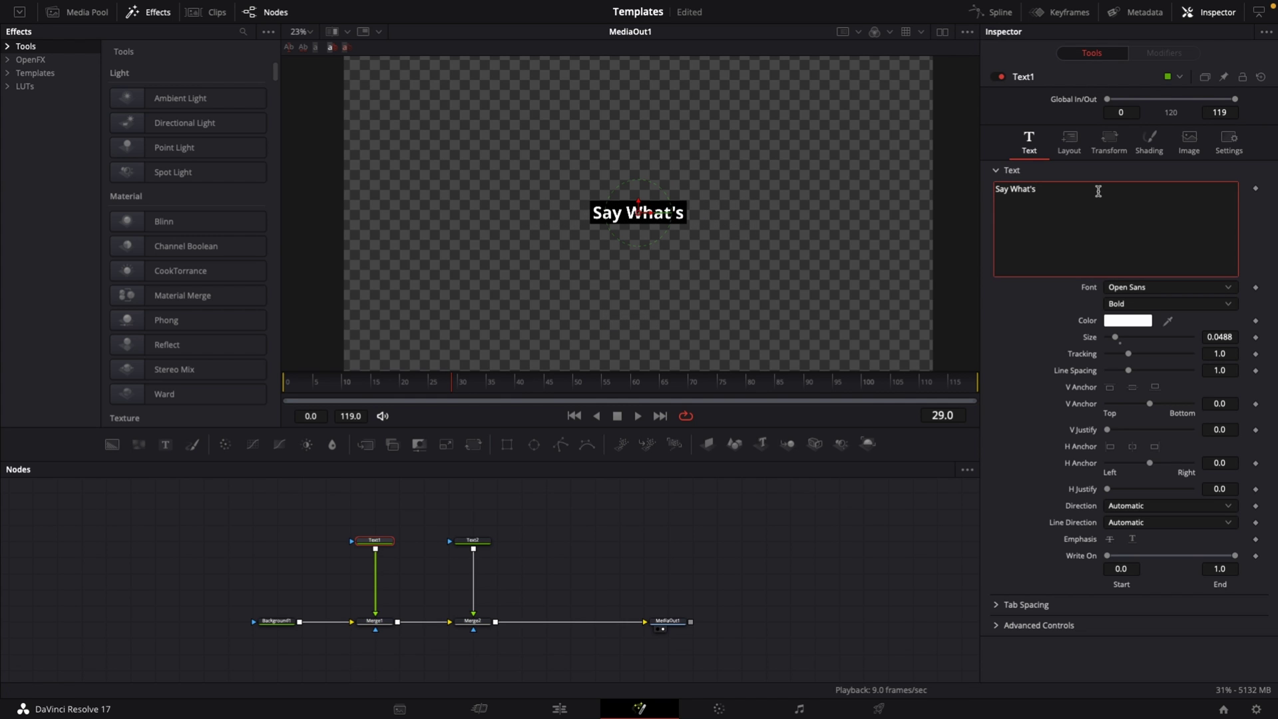
type("Up")
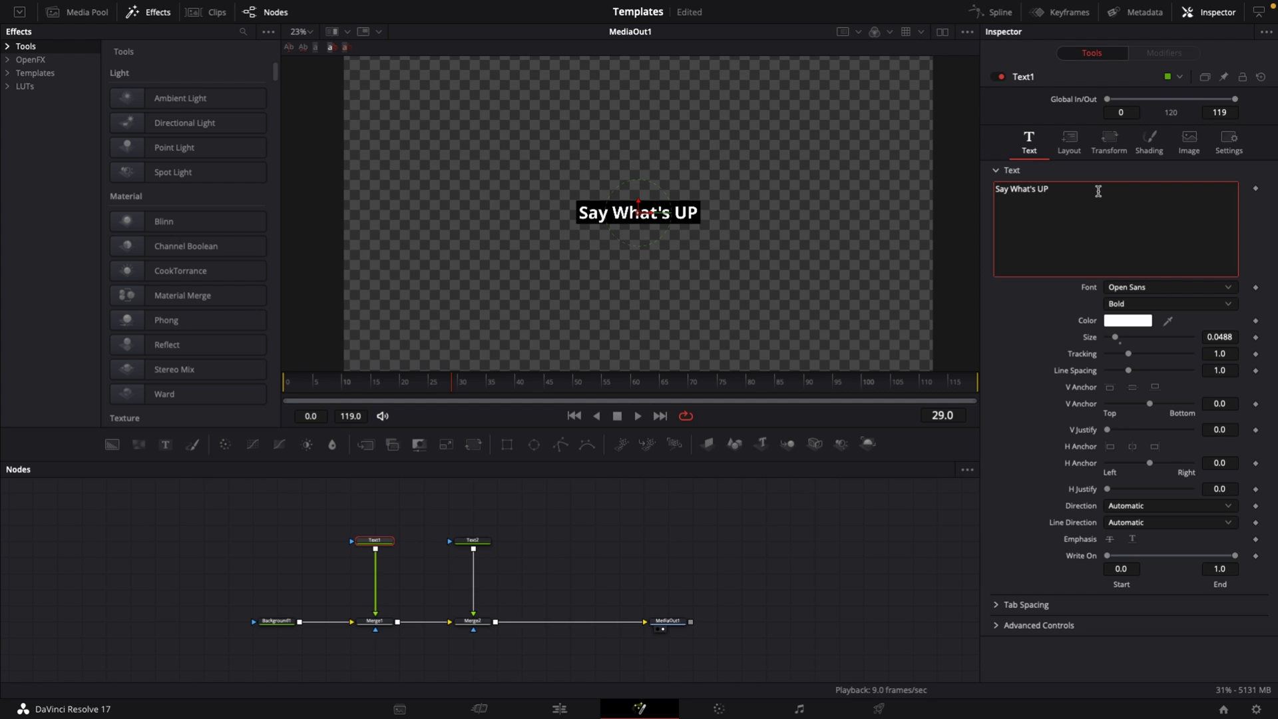
type("!")
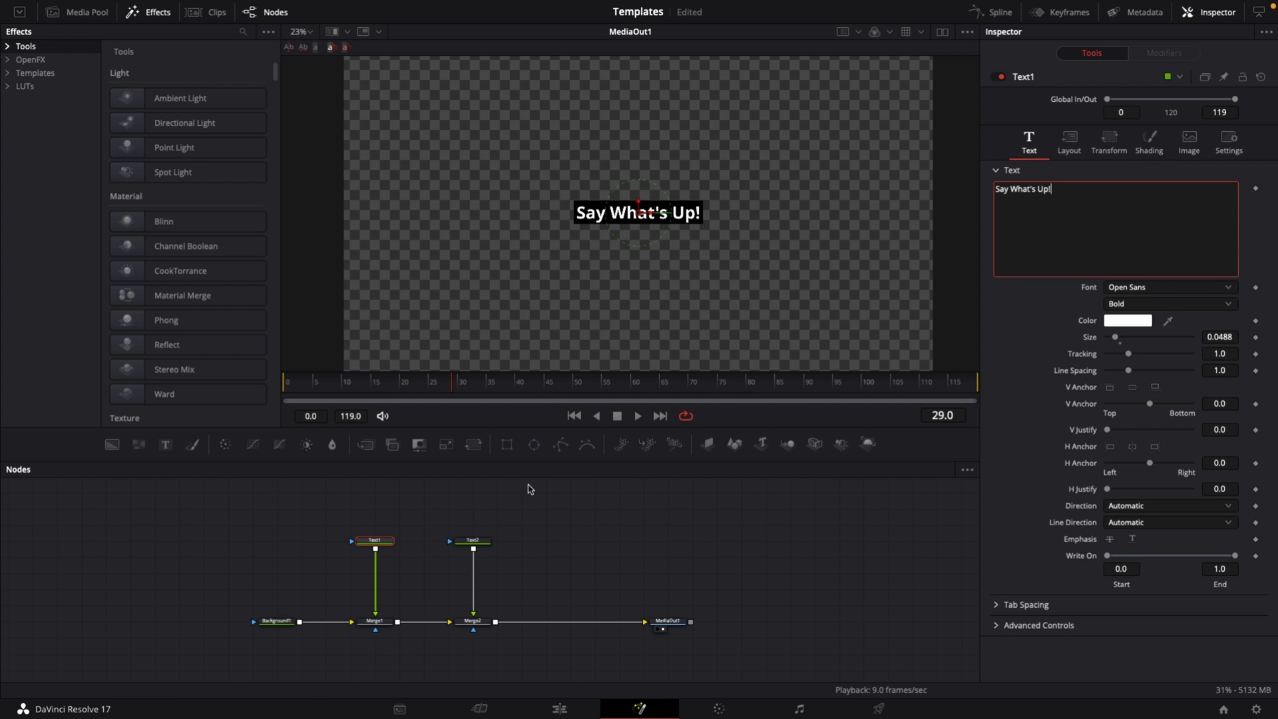
left_click(472, 539)
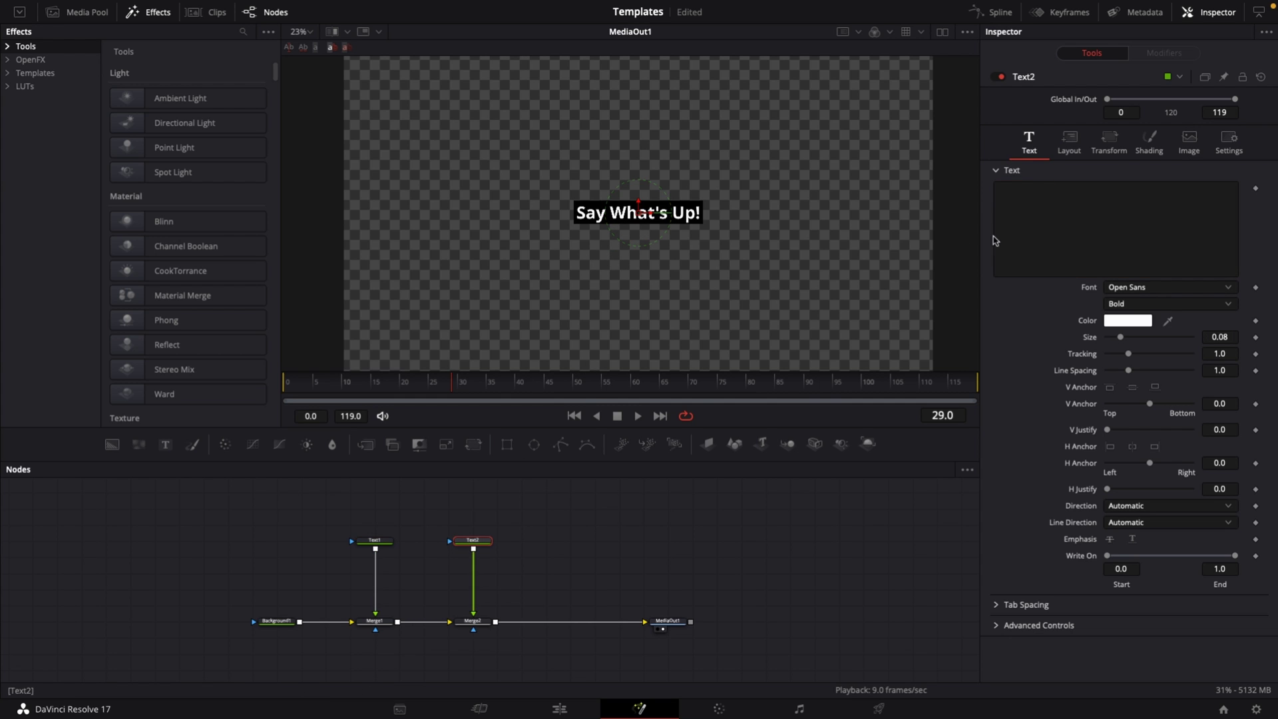
left_click(1079, 205)
type("@Y")
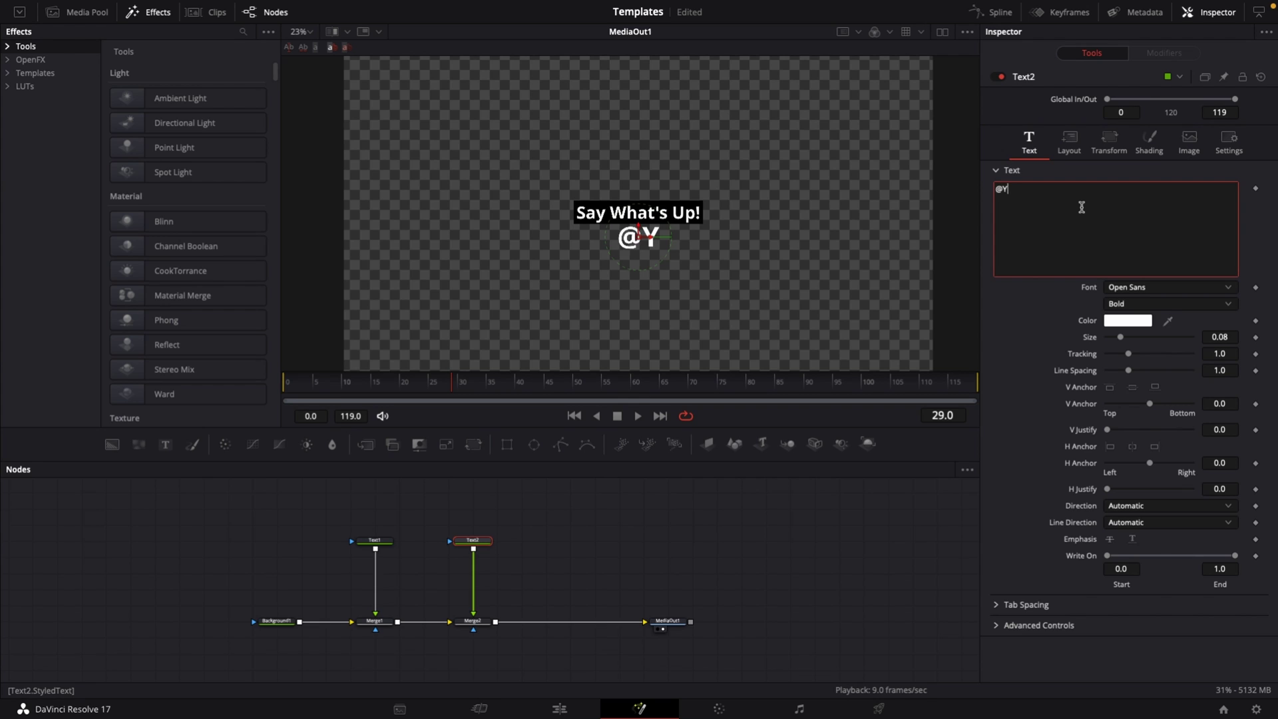
type("ou're")
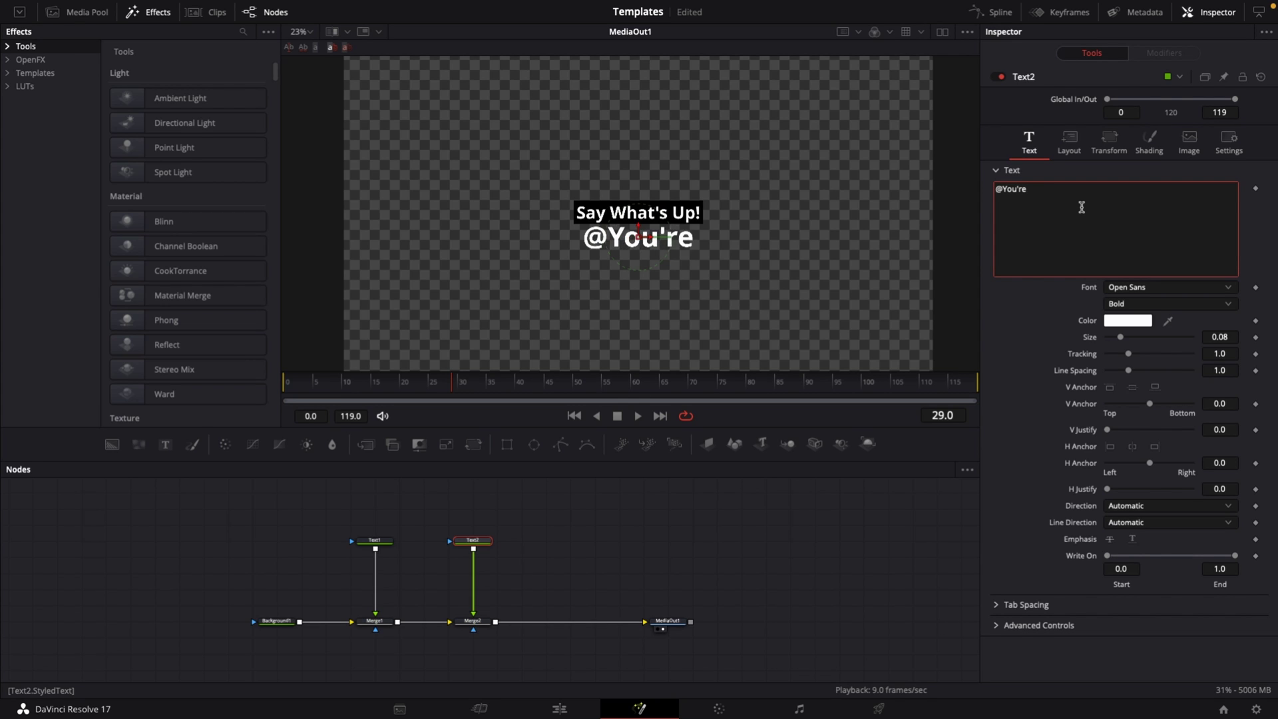
type("Awesome")
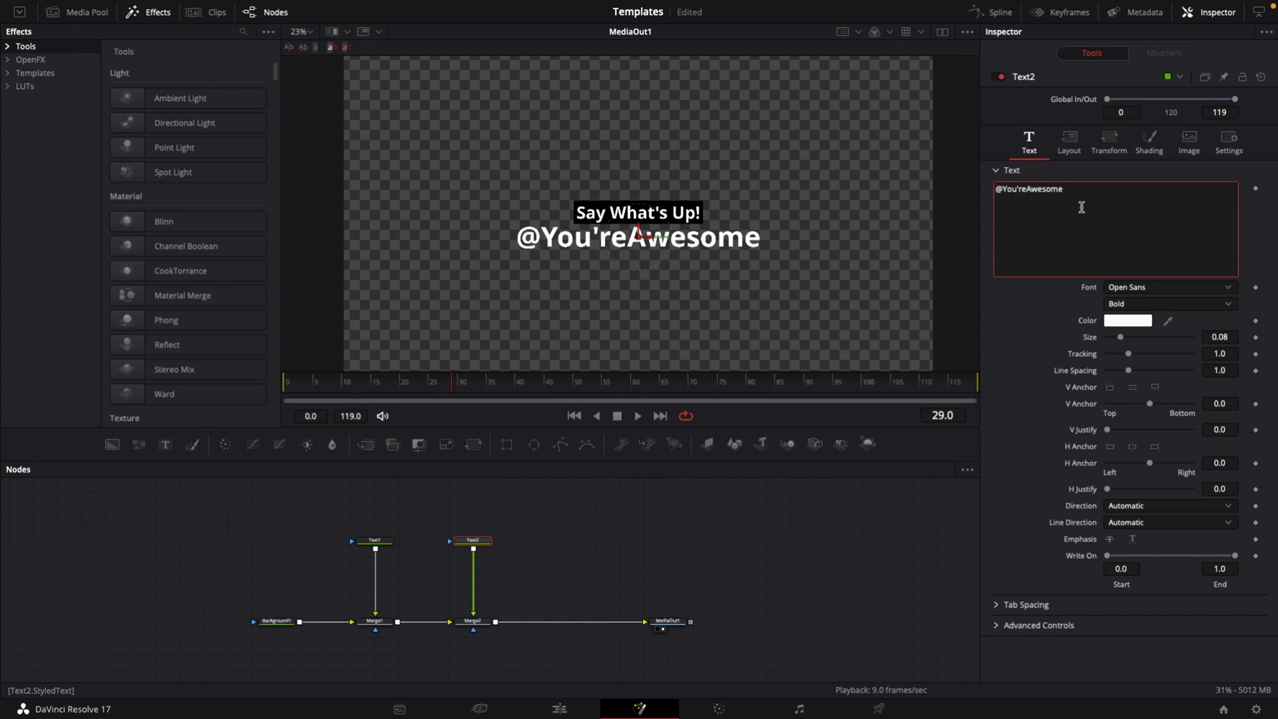
left_click_drag(1215, 337, 1187, 337)
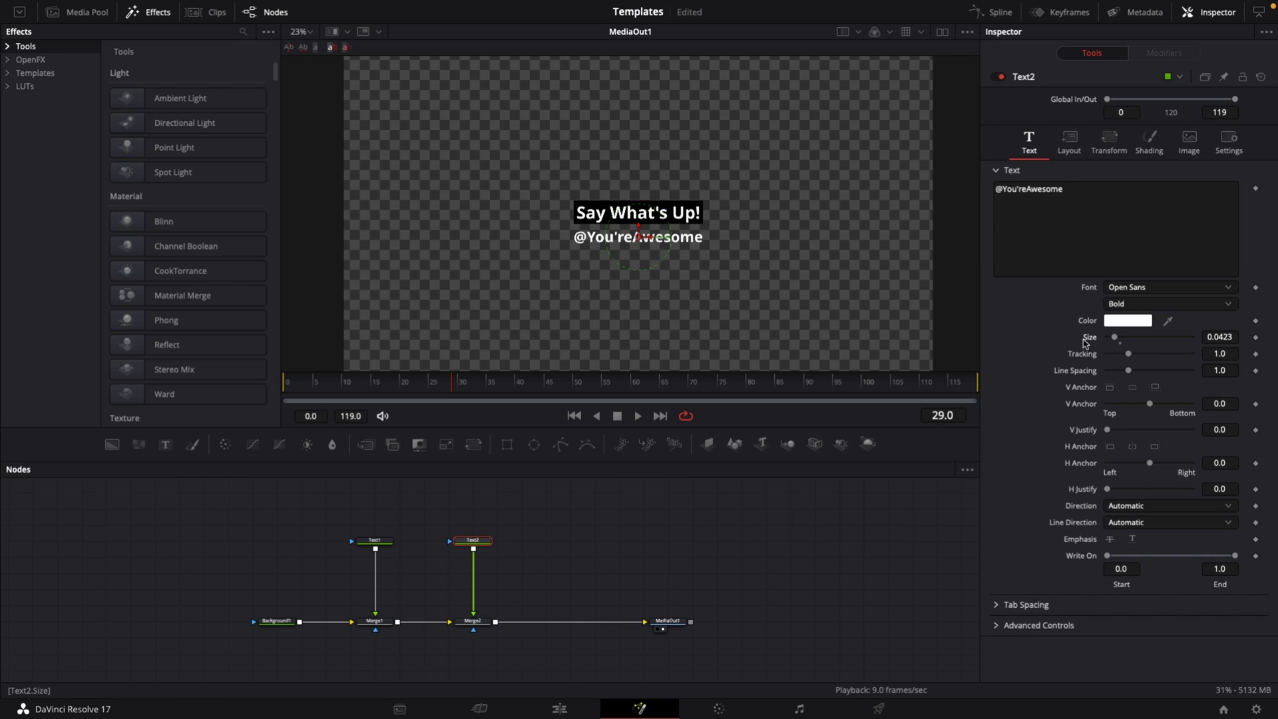
scroll(585, 213, "up", 5)
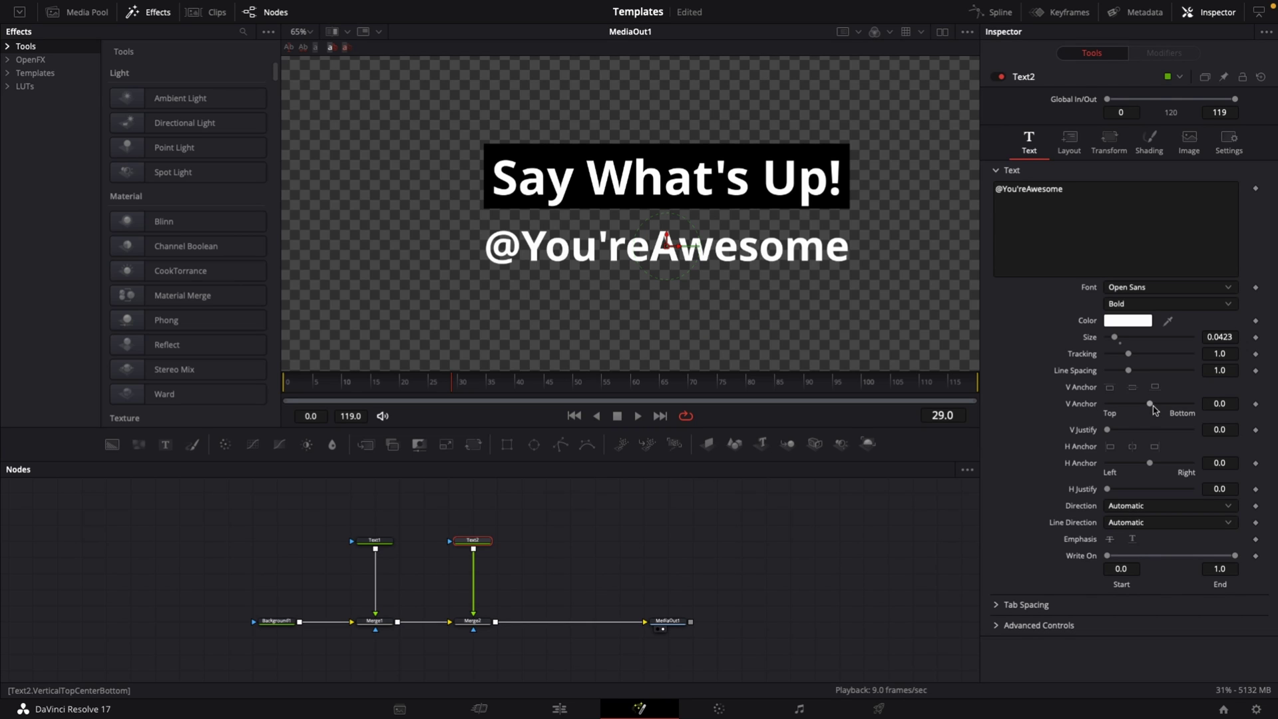
left_click_drag(1153, 411, 1198, 408)
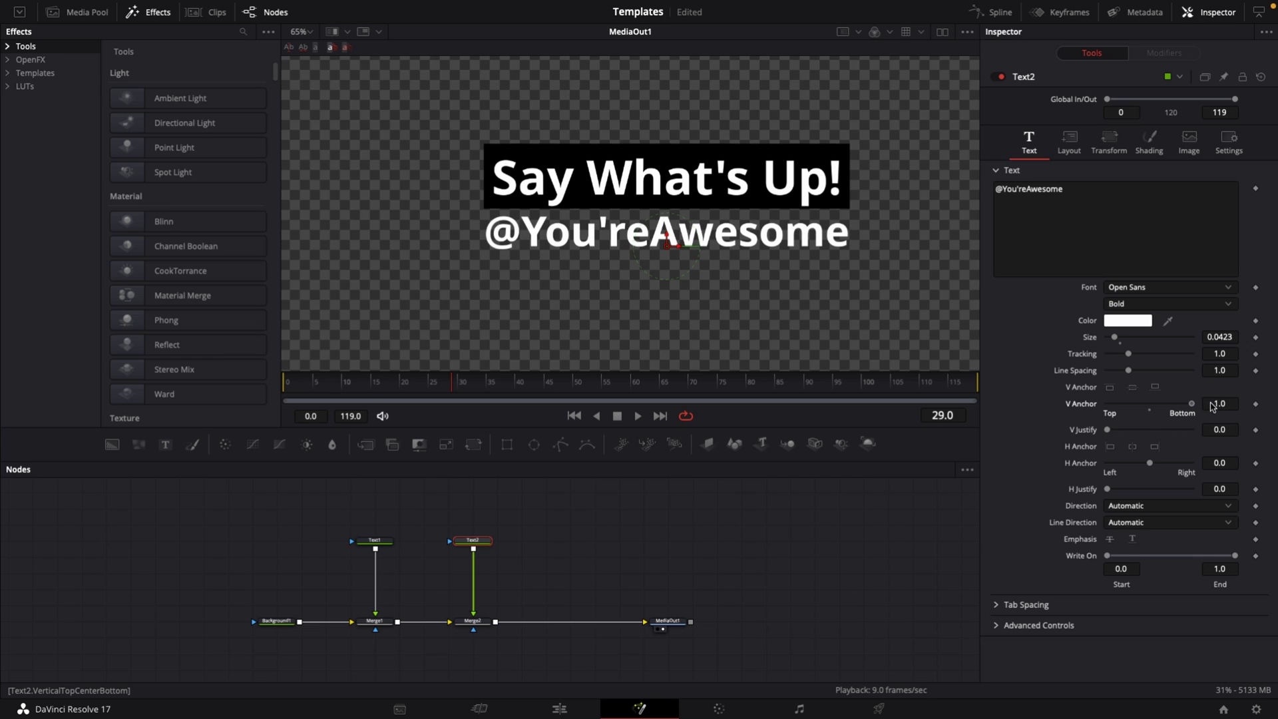
scroll(713, 293, "down", 4)
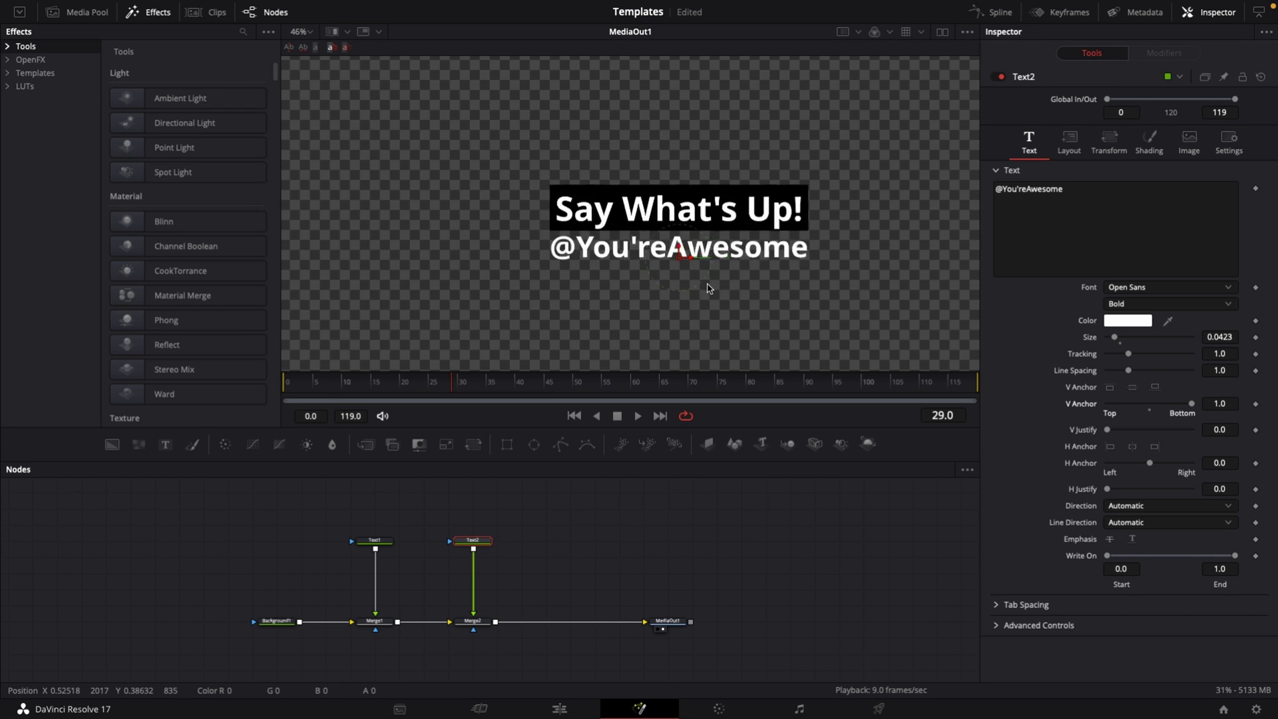
left_click_drag(765, 304, 713, 251)
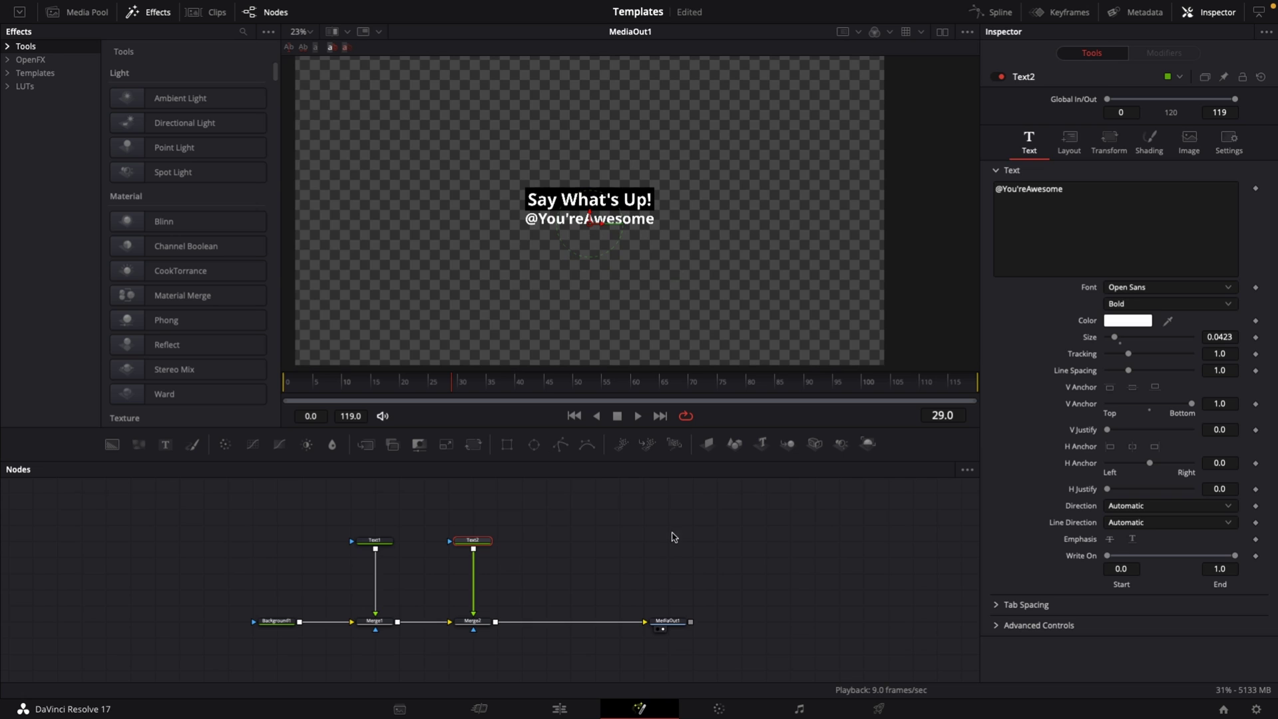
- Deselect the nodes and drag the playhead back to frame 0
left_click(600, 535)
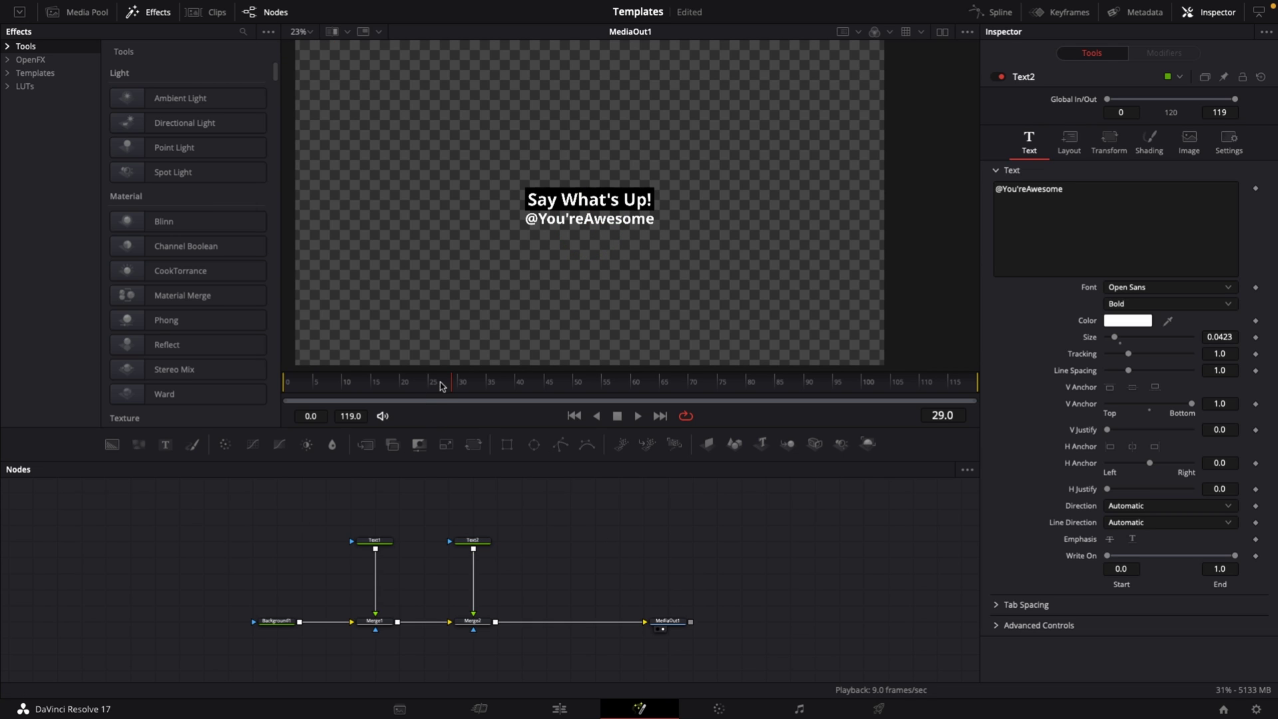
left_click_drag(442, 386, 289, 393)
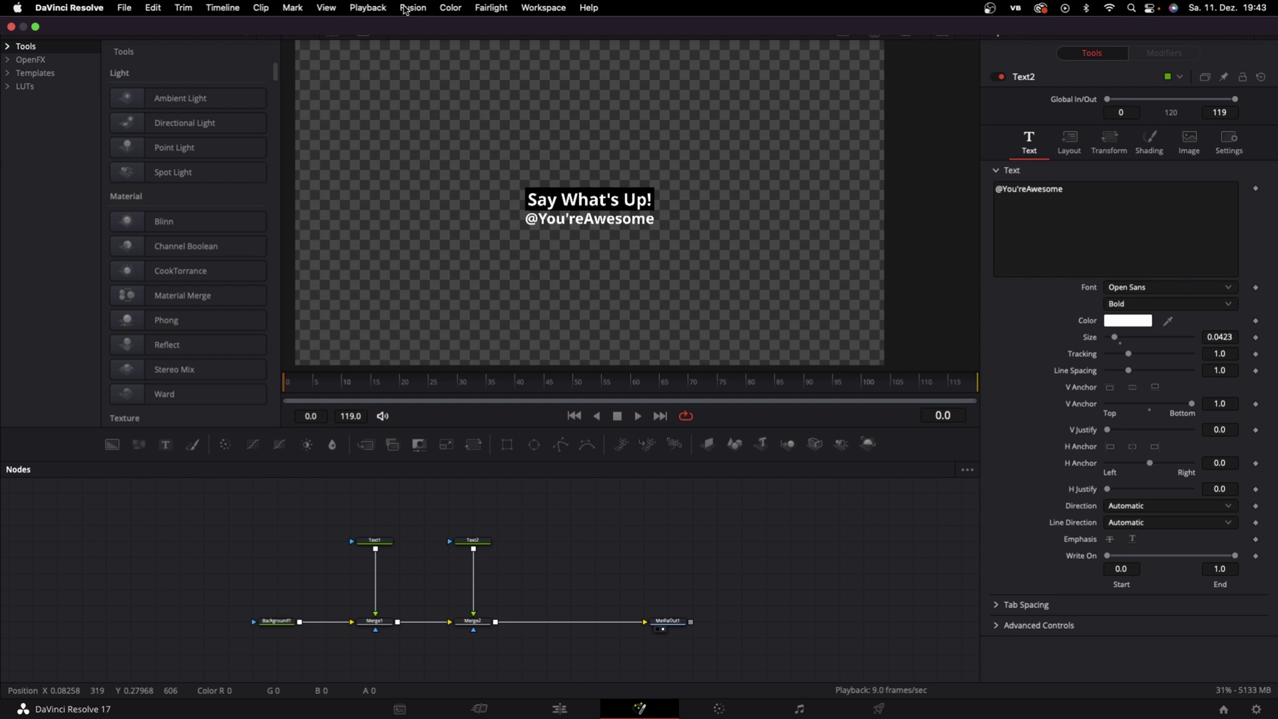
- Import icons8-twitter.svg through Fusion > Import > SVG at 384 × 384
left_click(411, 9)
mouse_move(433, 87)
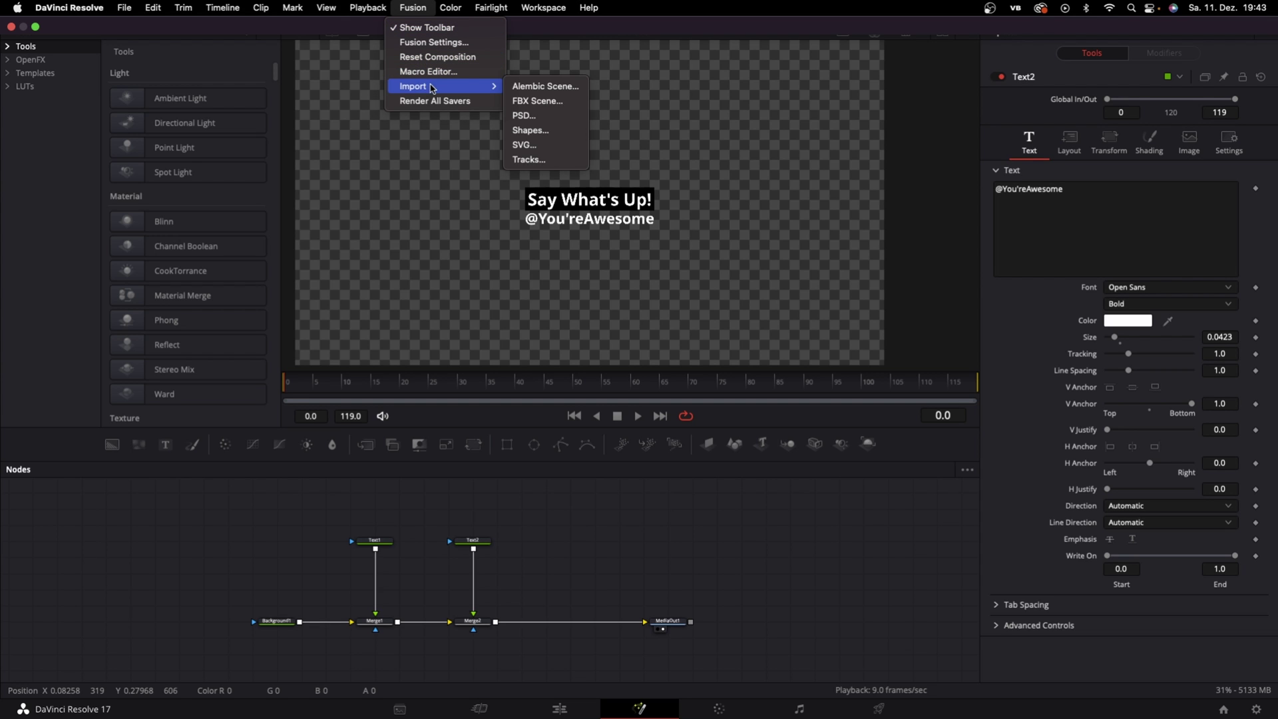
left_click(541, 147)
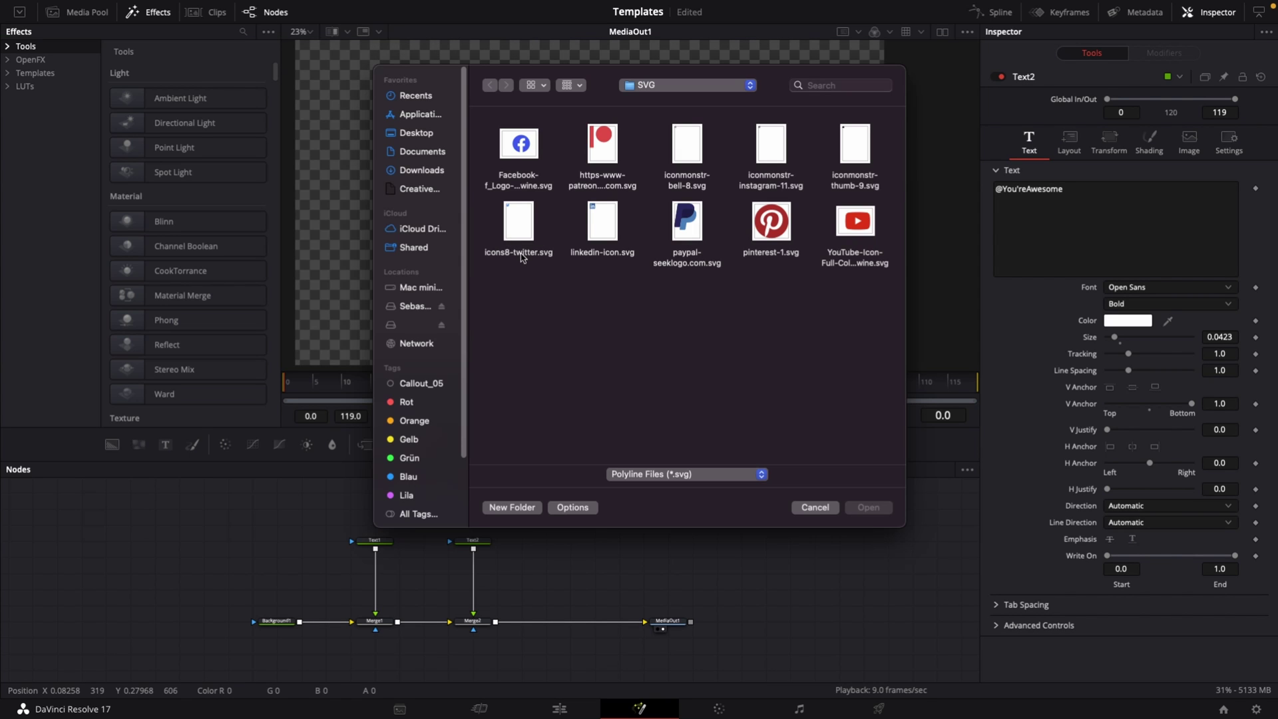
left_click(522, 259)
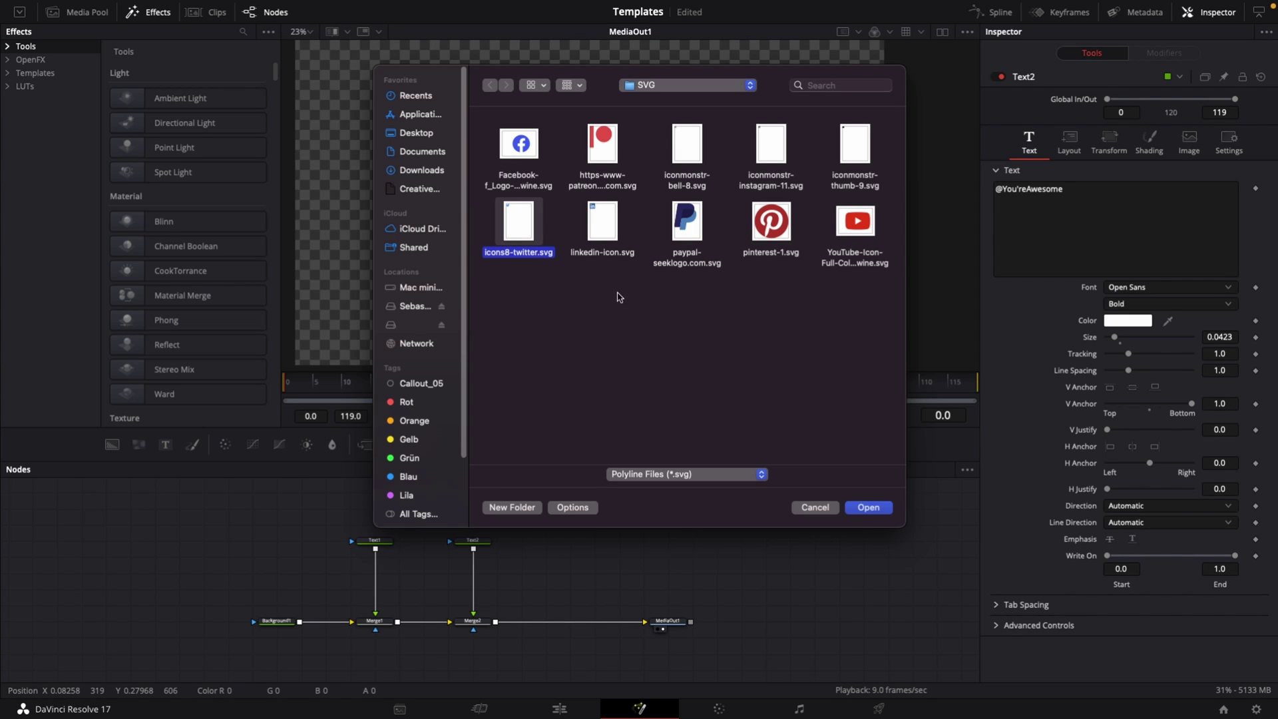
left_click(869, 509)
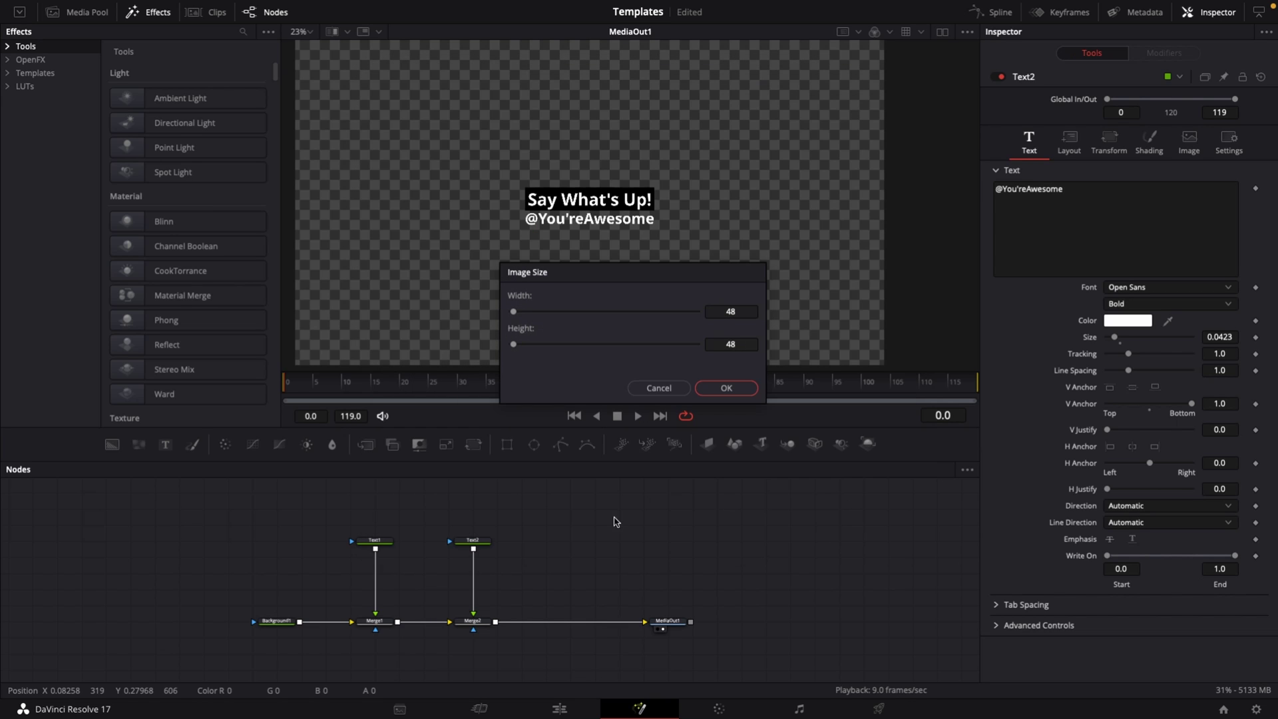
left_click_drag(514, 311, 529, 312)
left_click(729, 391)
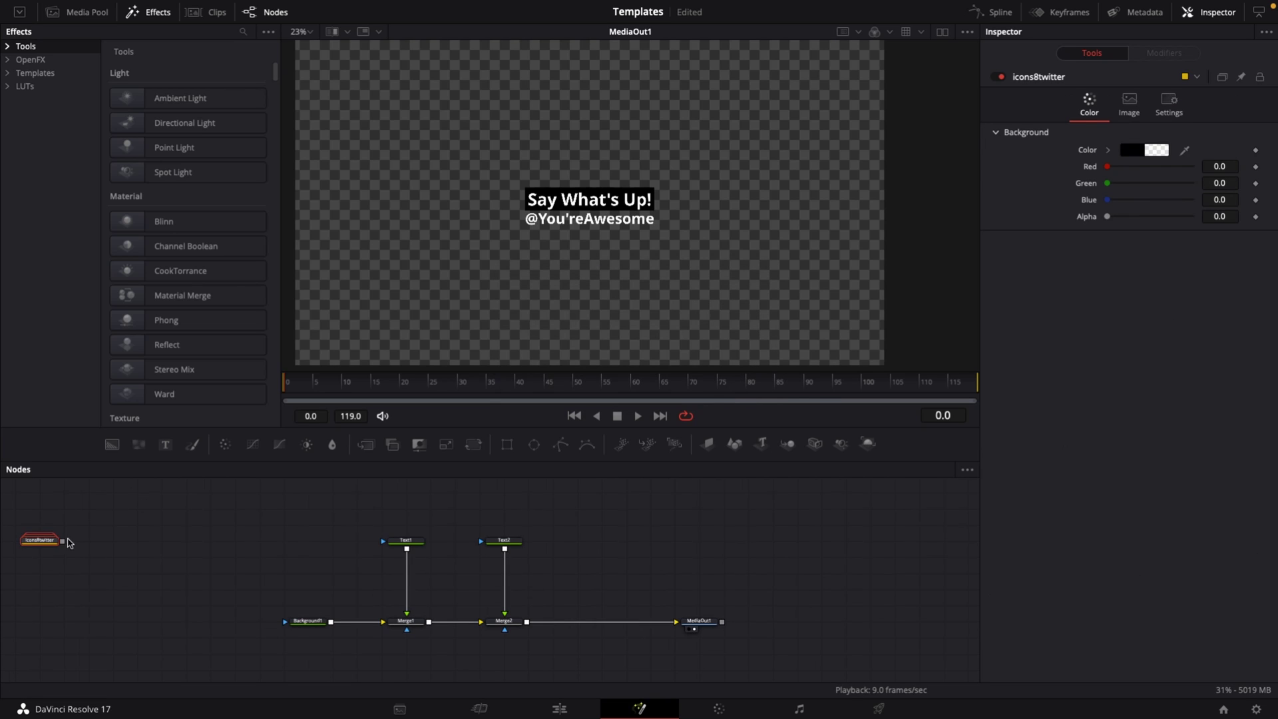
- Move the icons8twitter node beside Text2 and show it alone in the zoomed-in viewer
left_click_drag(40, 541, 617, 527)
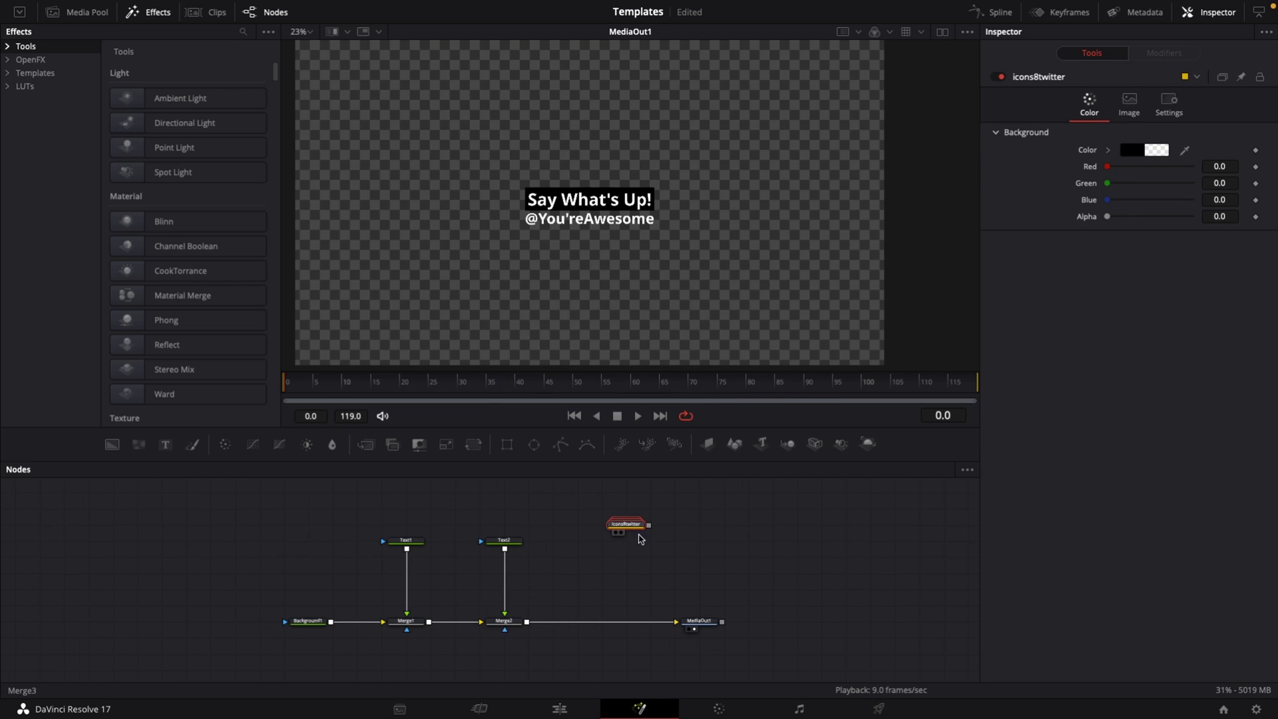
key("1")
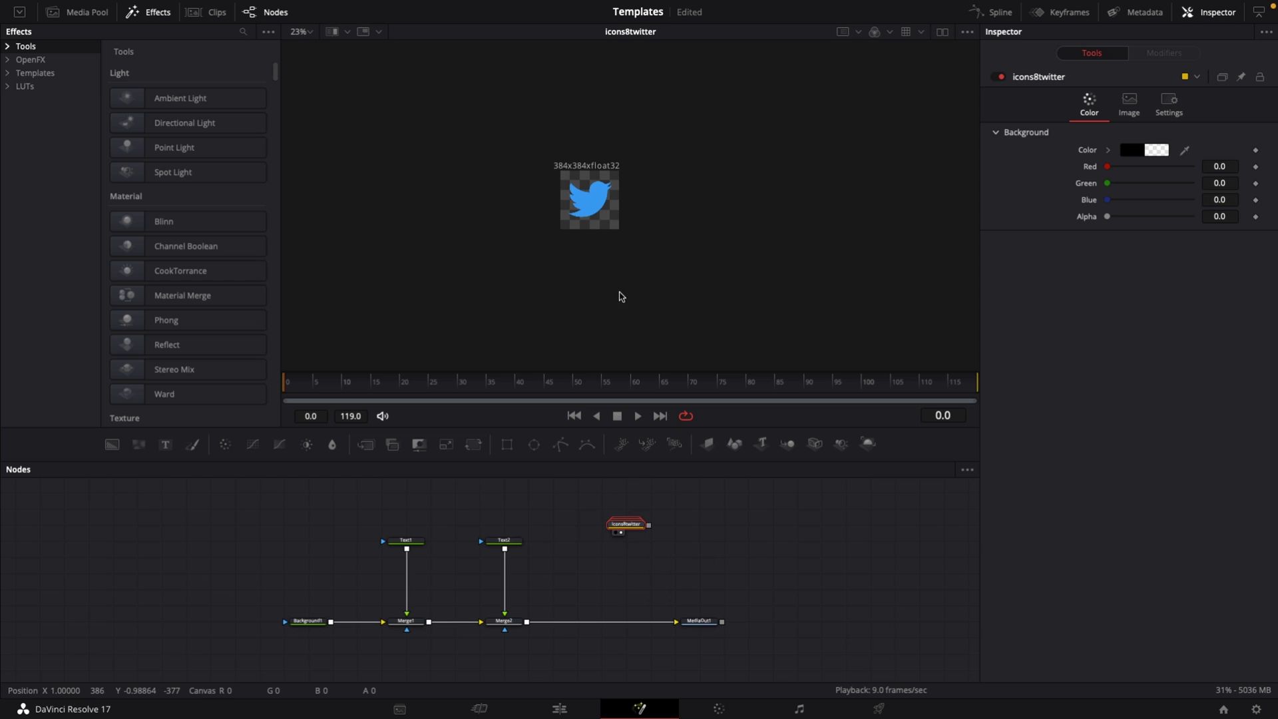
scroll(625, 225, "up", 5)
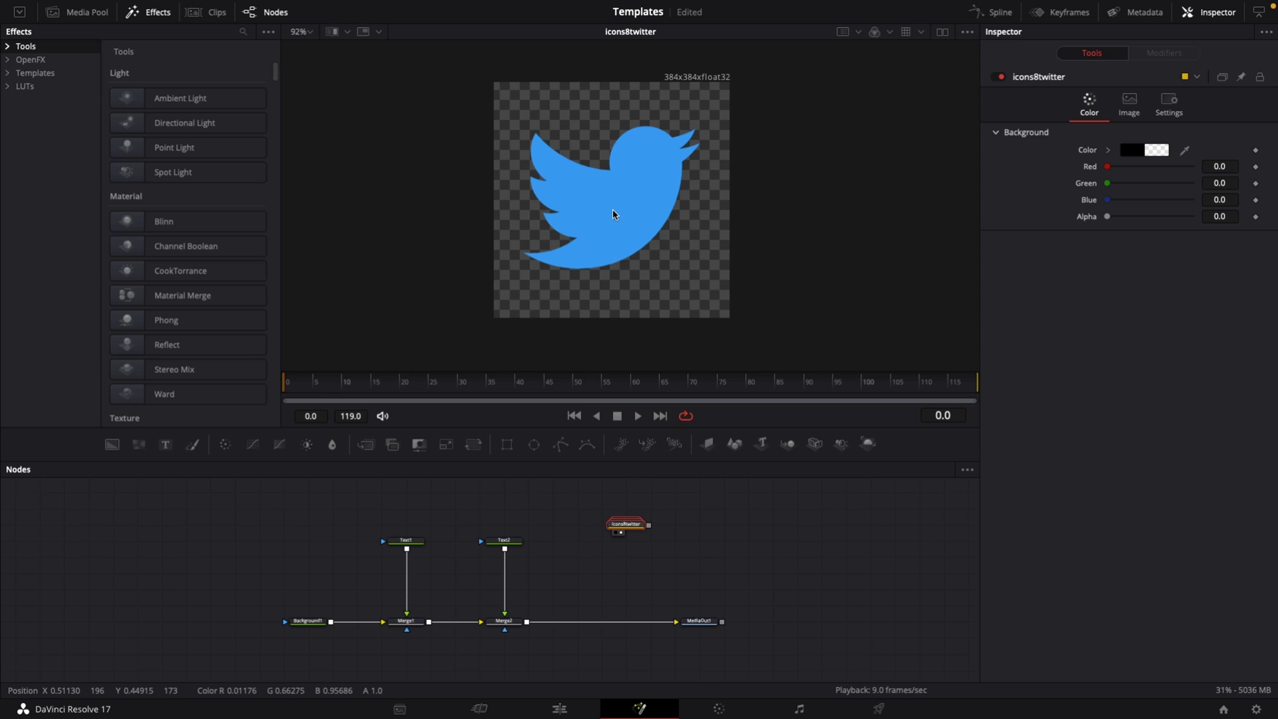
scroll(673, 512, "up", 4)
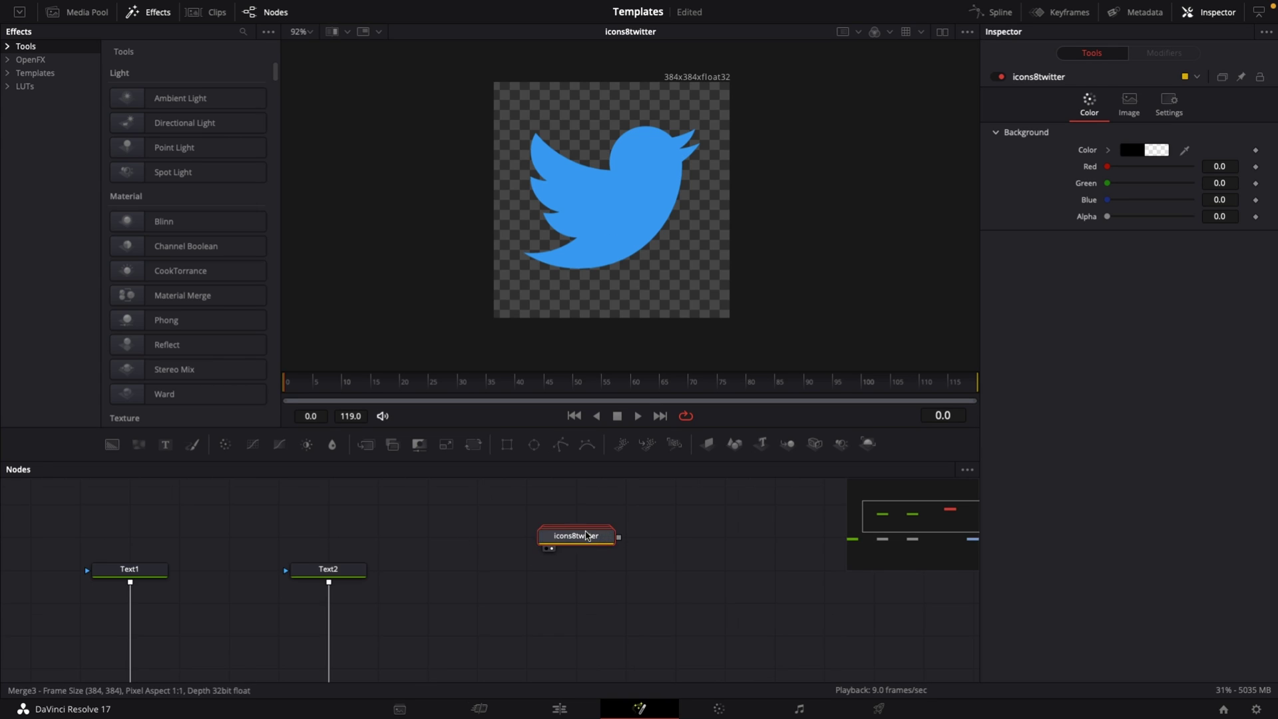
- Expand the icons8twitter group node and load its path1 node in the Inspector
right_click(577, 543)
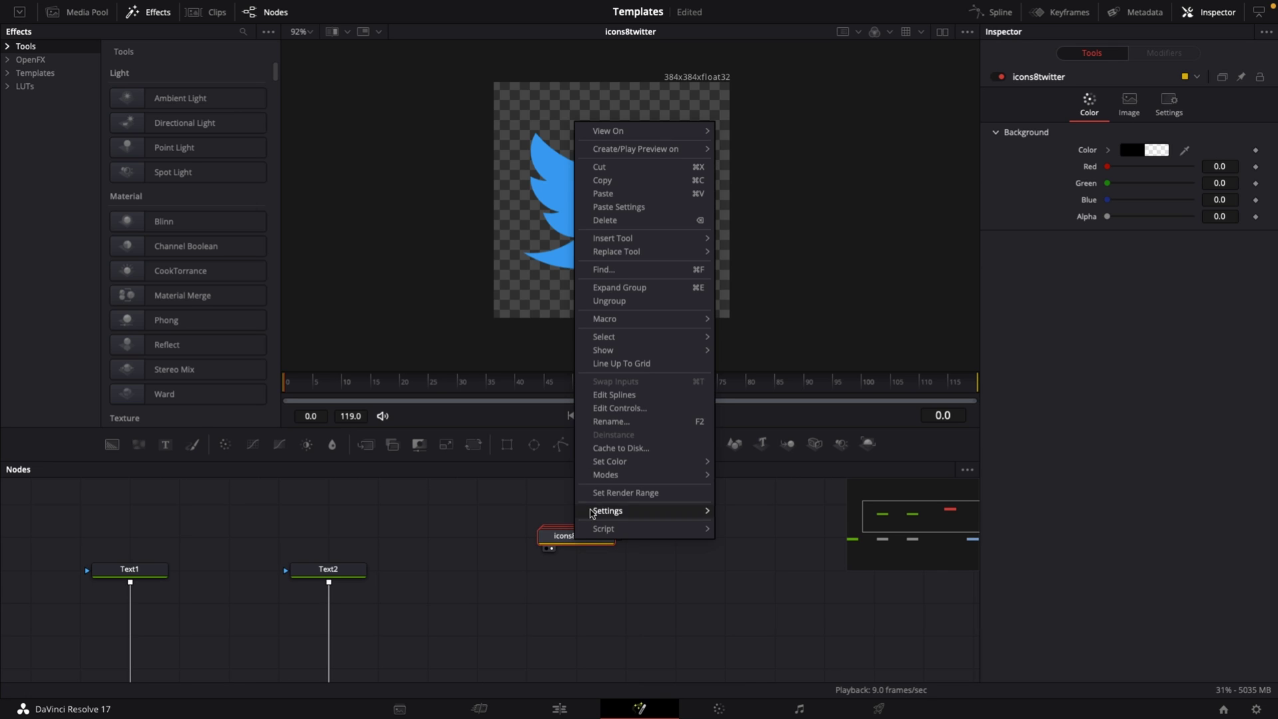
left_click(531, 522)
double_click(559, 539)
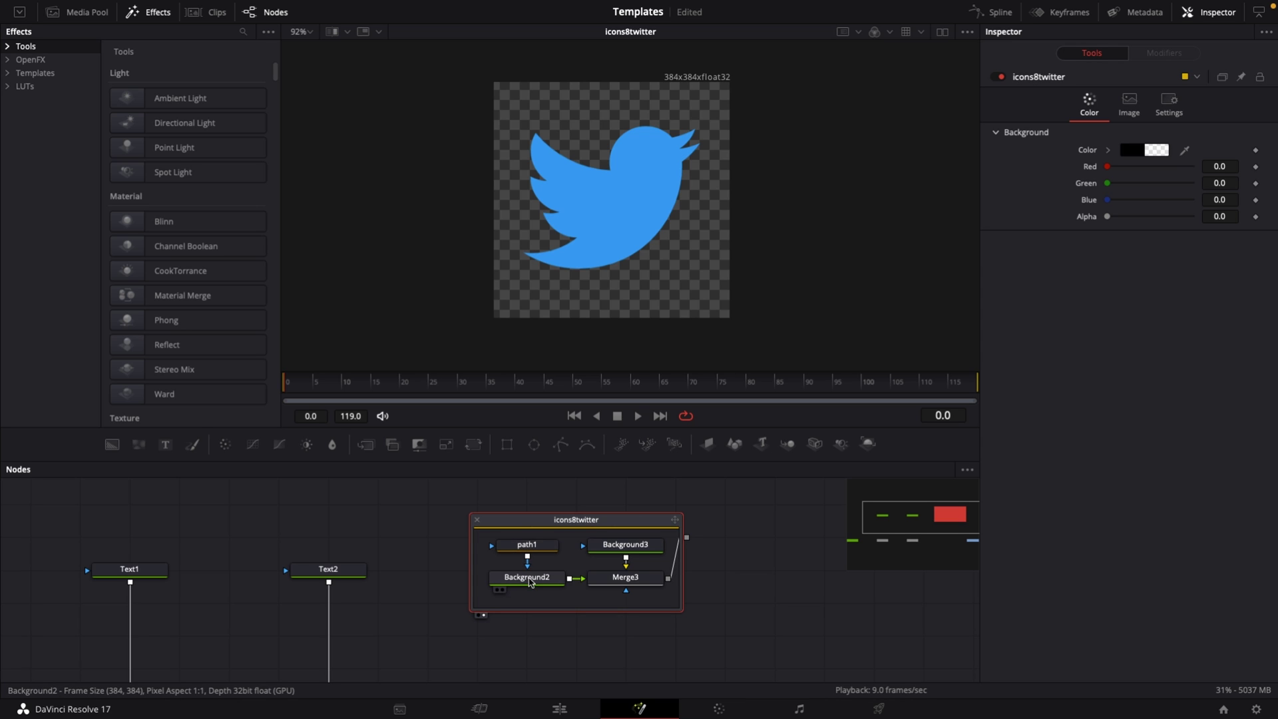
mouse_move(531, 582)
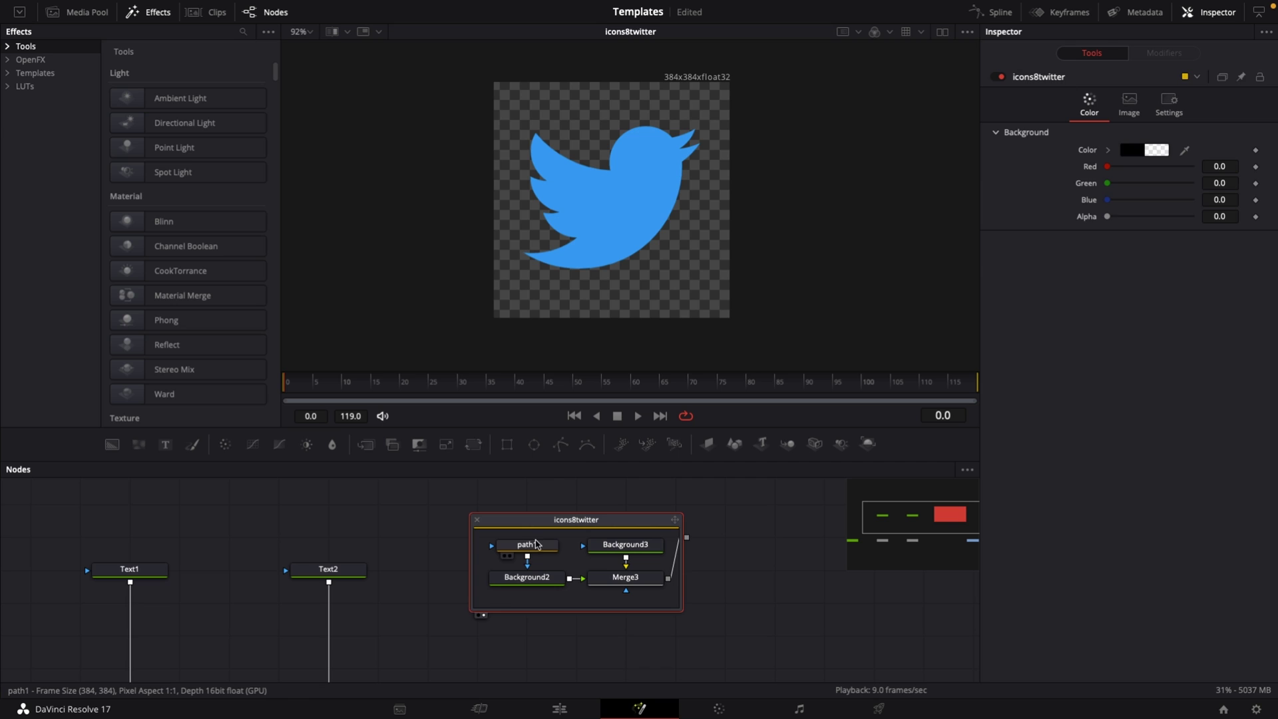
left_click(535, 551)
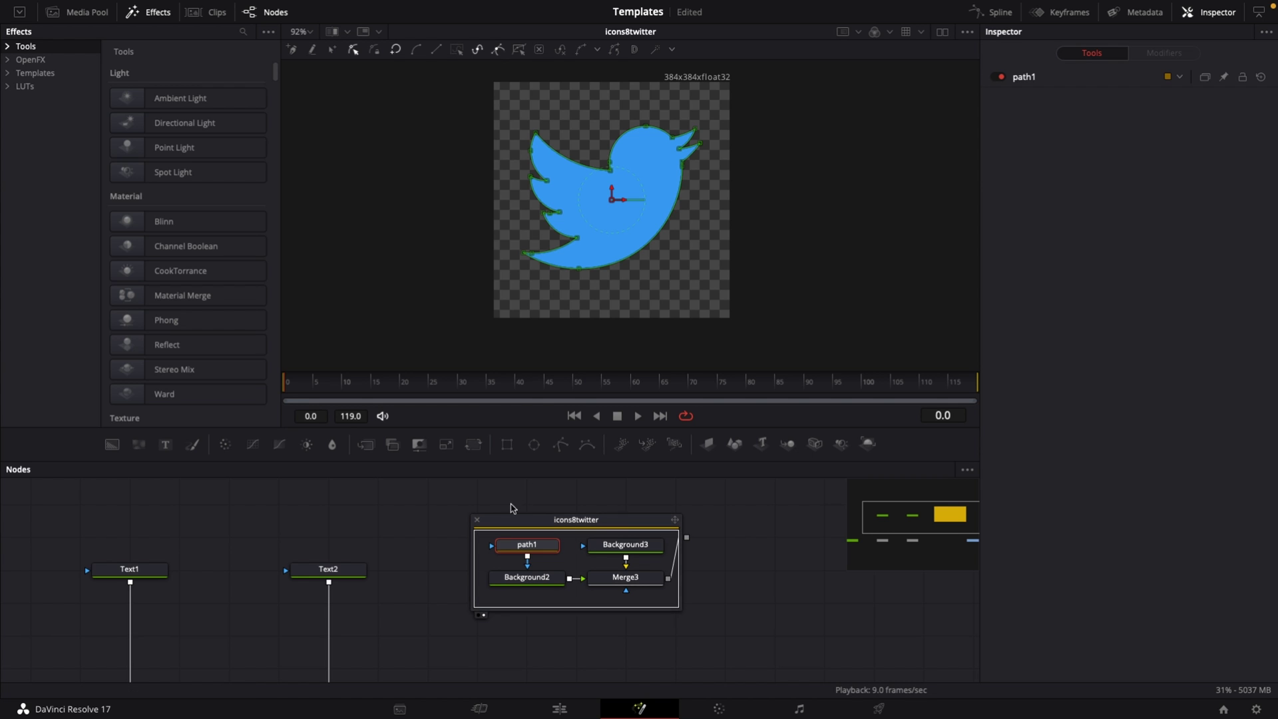
scroll(497, 521, "down", 3)
- Collapse the icons8twitter group and show the final MediaOut1 output in the viewer
left_click(502, 523)
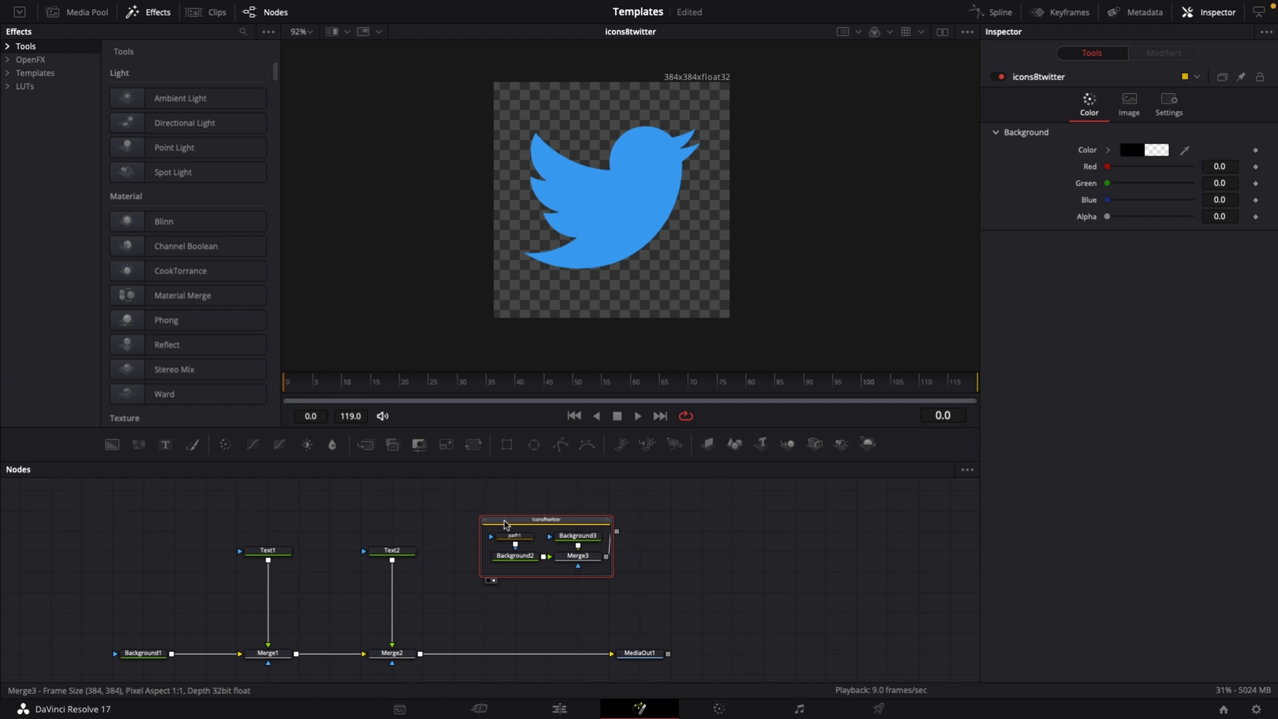
left_click(487, 522)
left_click(638, 653)
key("1")
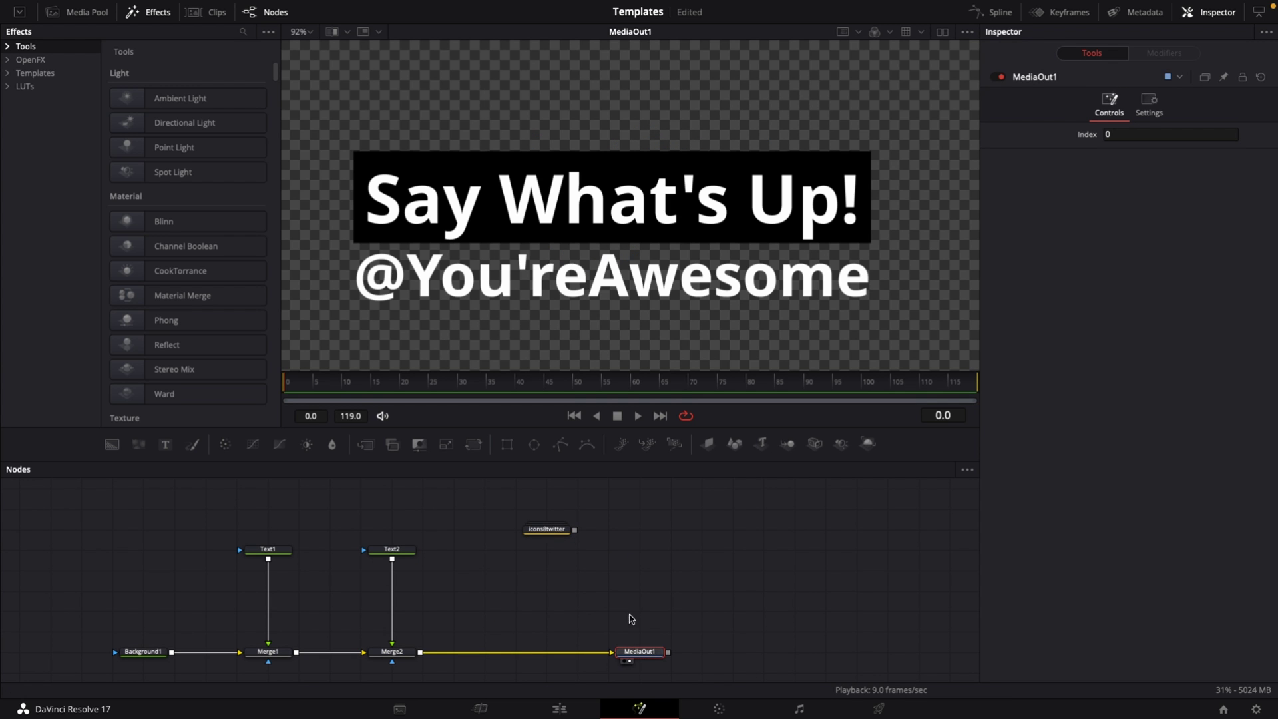
- Drop icons8twitter onto the output link, creating Merge4 that places the bird over the titles
scroll(698, 253, "down", 3)
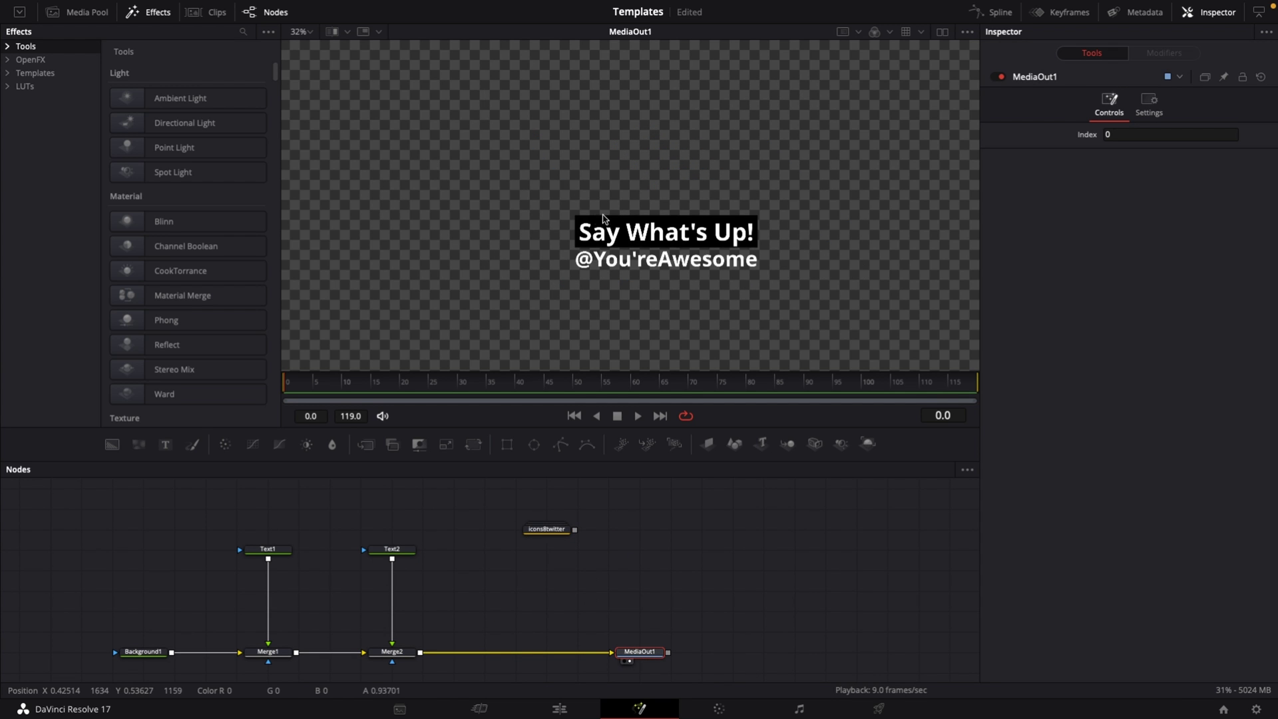
scroll(546, 200, "down", 1)
scroll(546, 200, "down", 1)
left_click_drag(571, 531, 421, 656)
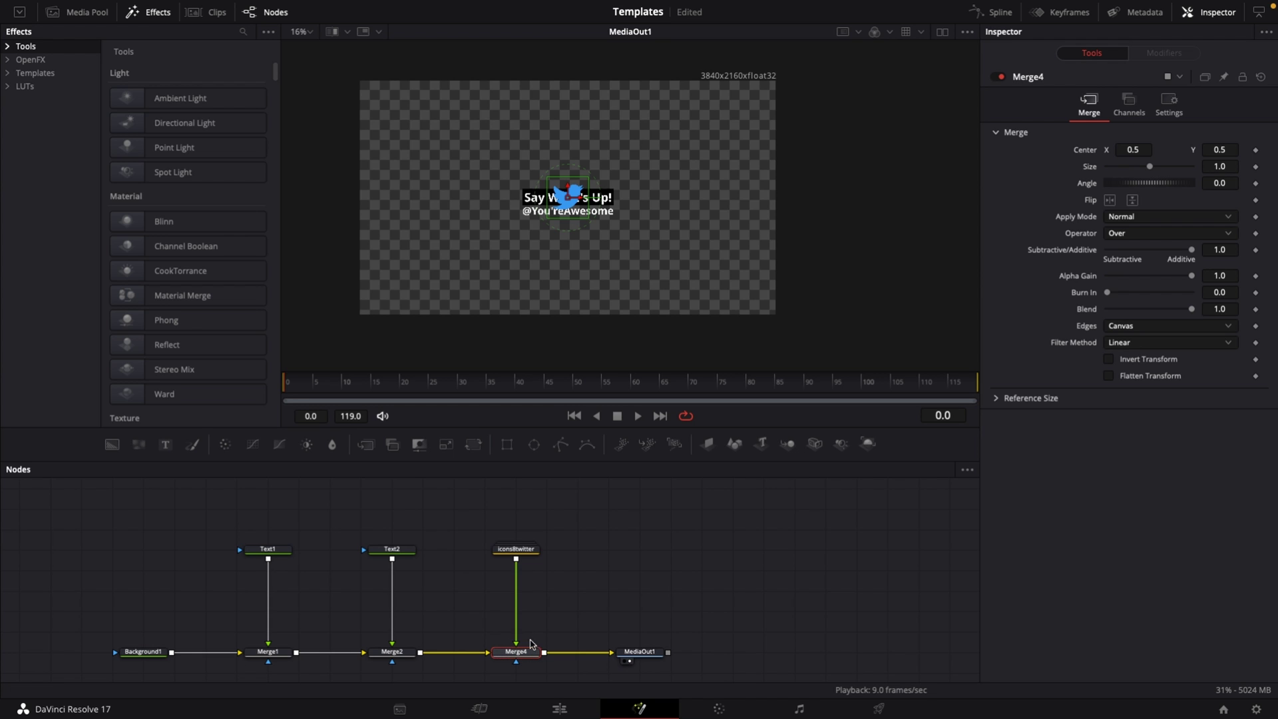
left_click(537, 549)
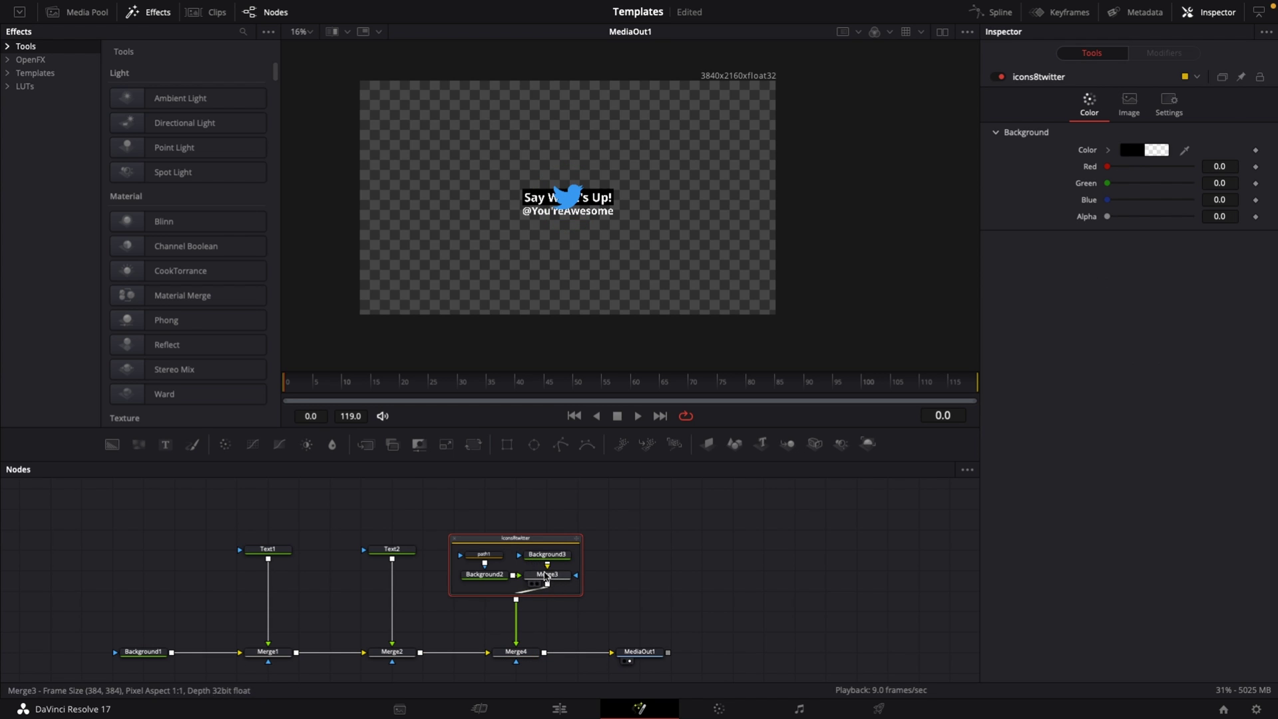
left_click(577, 538)
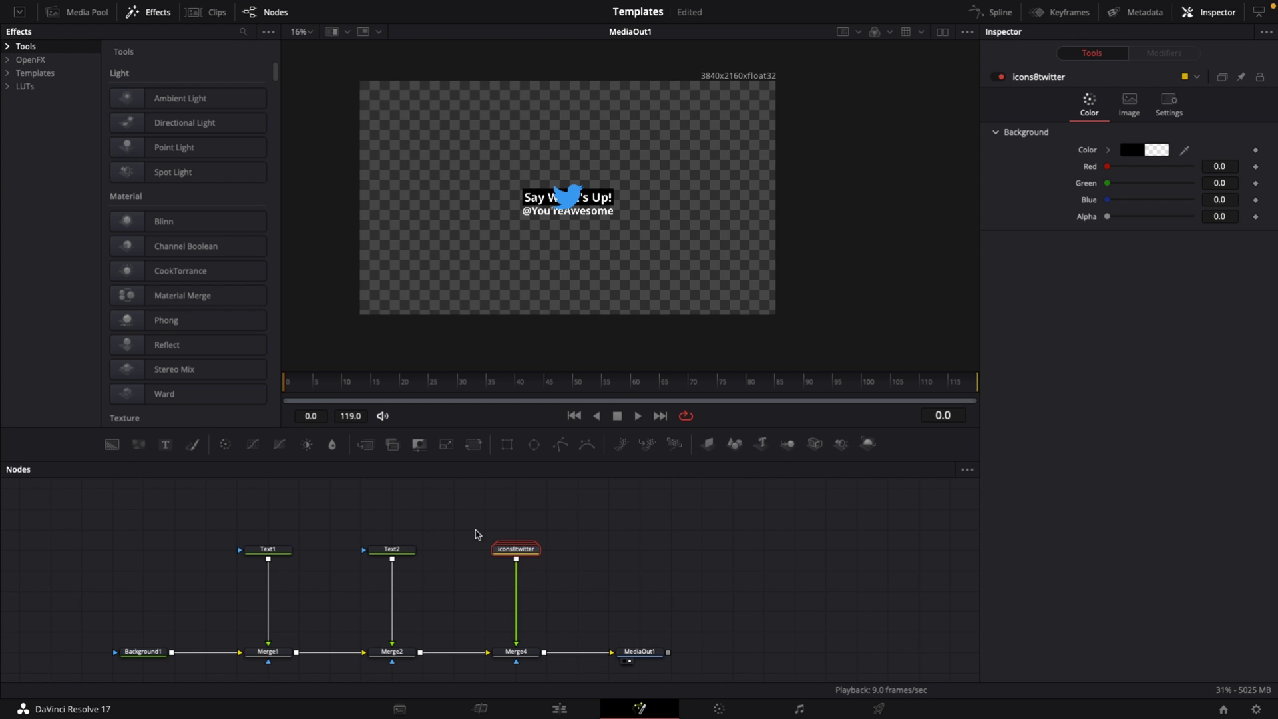
- Add Transform1 after icons8twitter, moving the bird right of the title and scaling it to about 0.93
left_click(473, 446)
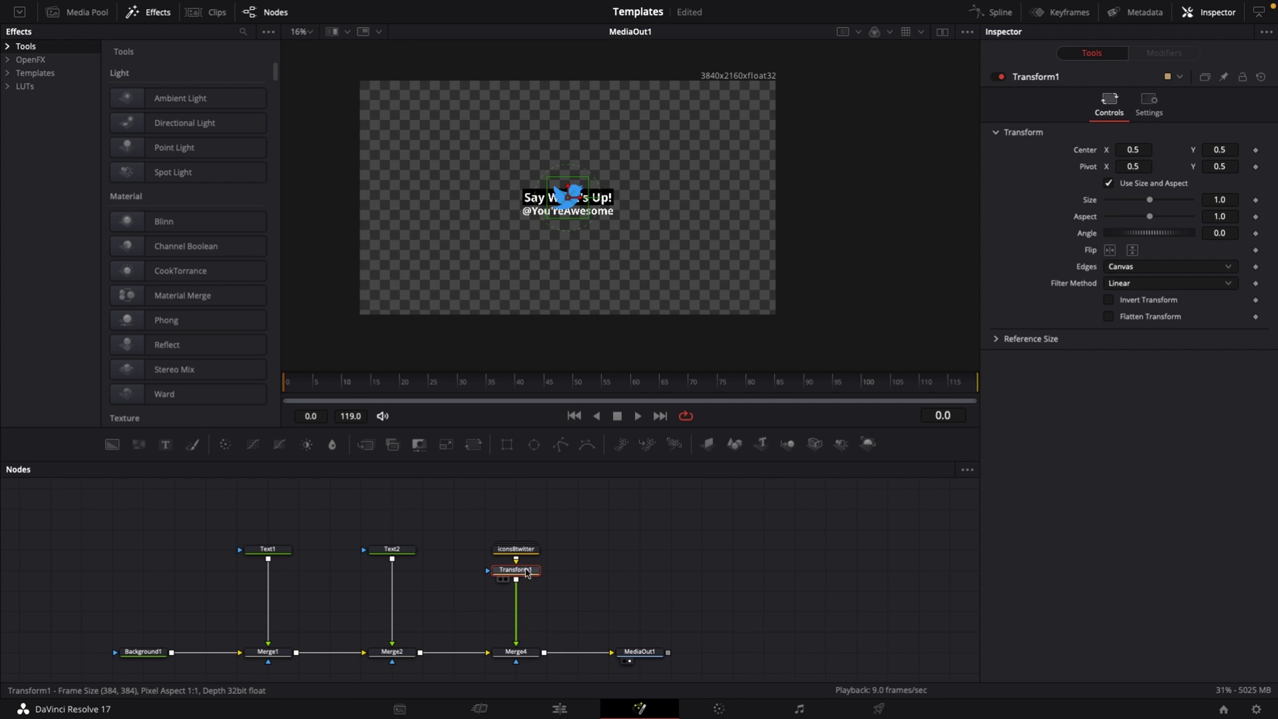
left_click_drag(583, 201, 648, 207)
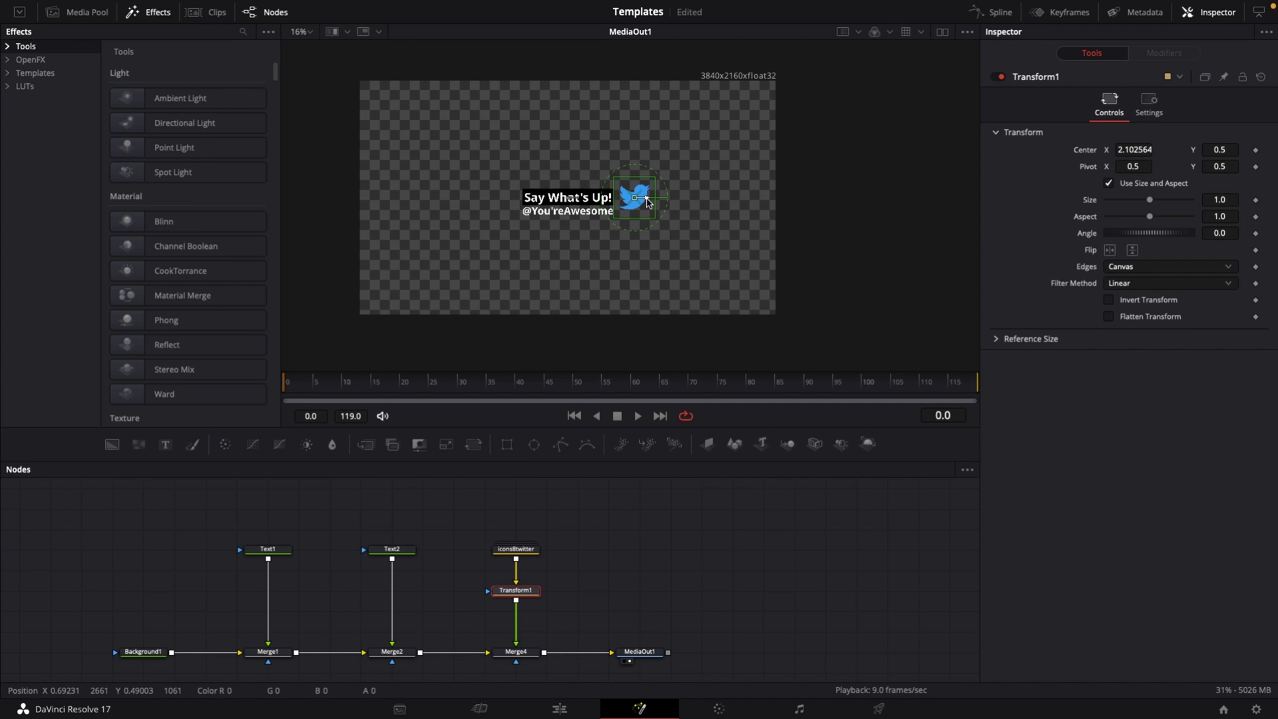
scroll(626, 190, "up", 4)
left_click_drag(698, 173, 699, 174)
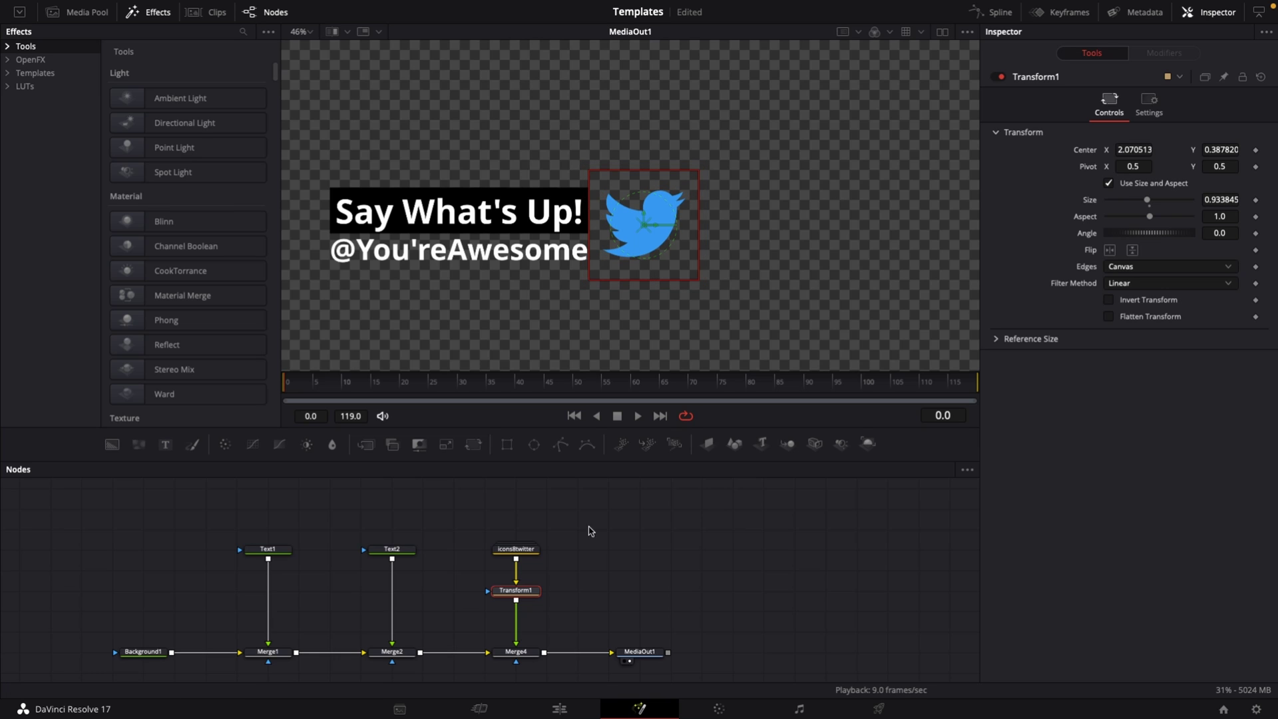
left_click_drag(592, 567, 593, 511)
left_click(613, 526)
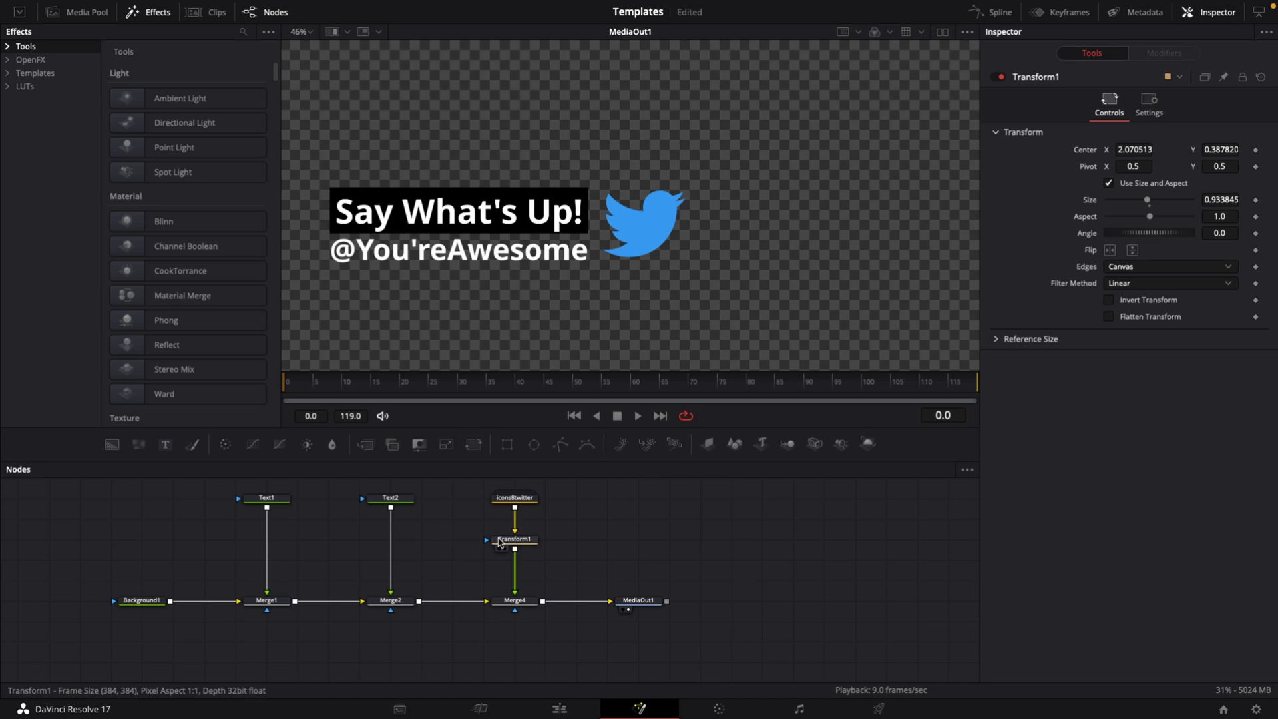
- Set Background2 inside the icons8twitter group to black (0, 0, 0)
left_click(522, 501)
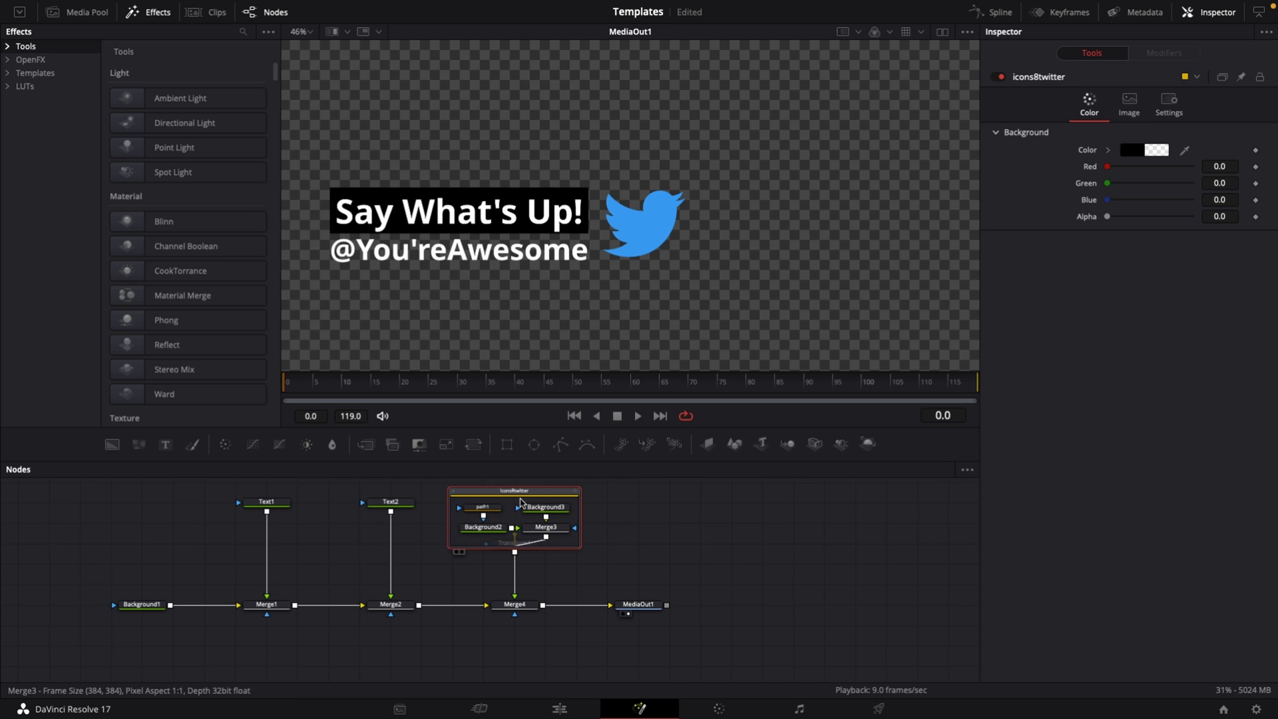
left_click(452, 494)
double_click(514, 505)
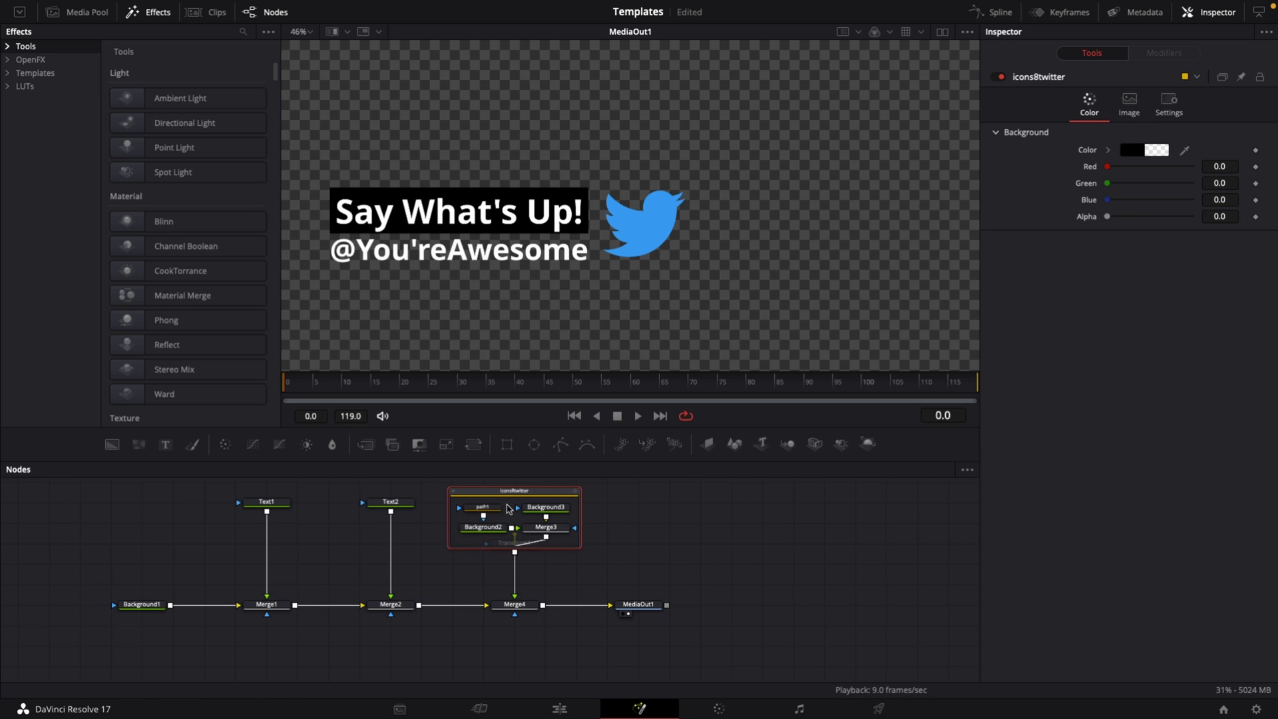
left_click(484, 529)
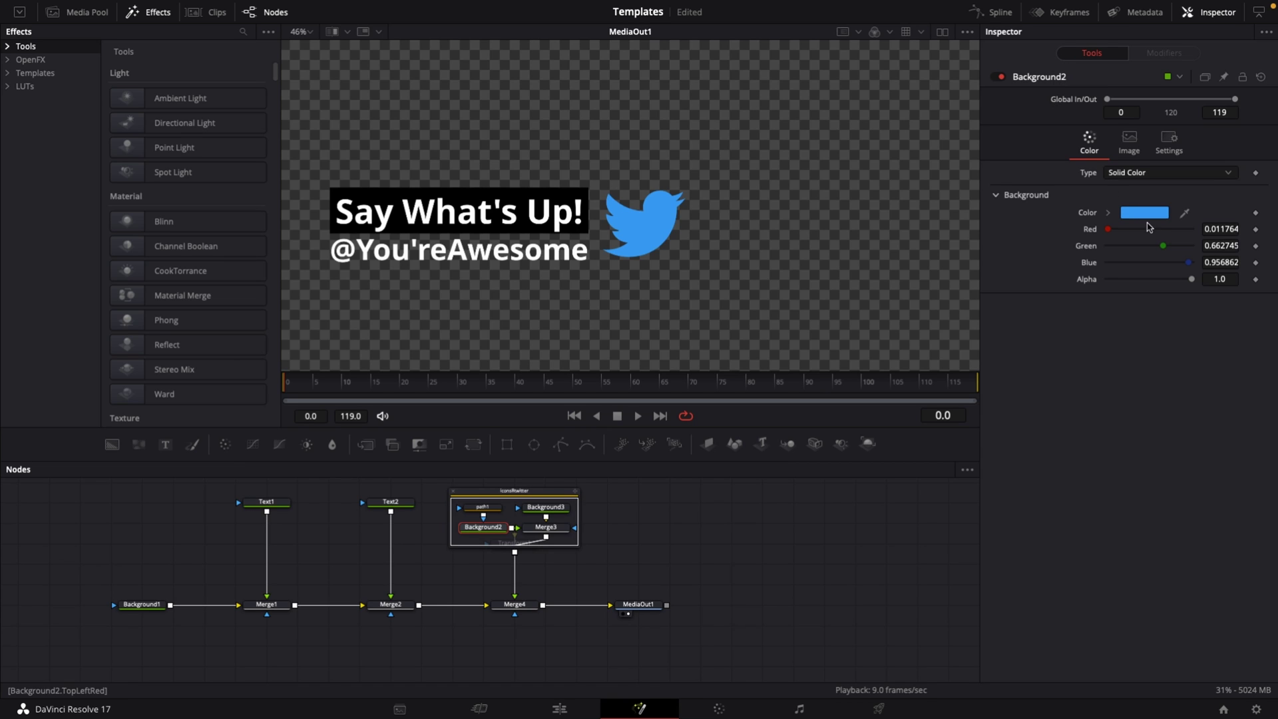
left_click(1145, 212)
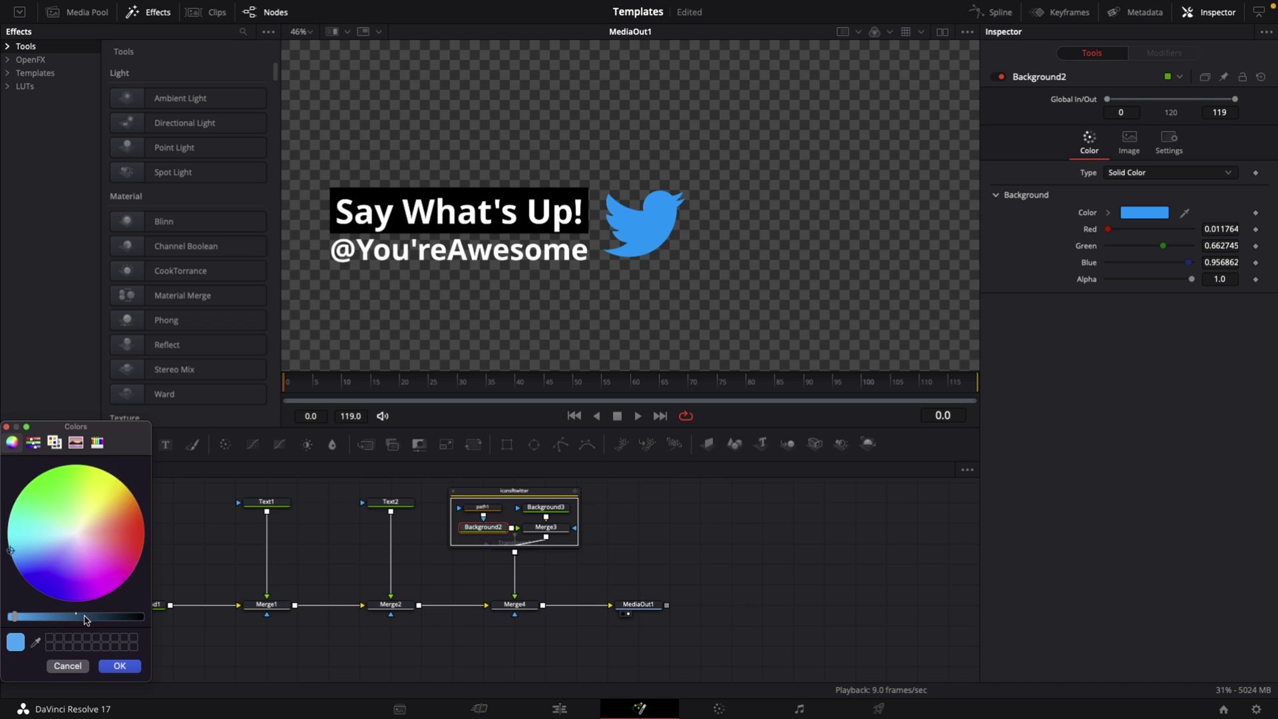
left_click_drag(85, 620, 157, 637)
left_click(120, 666)
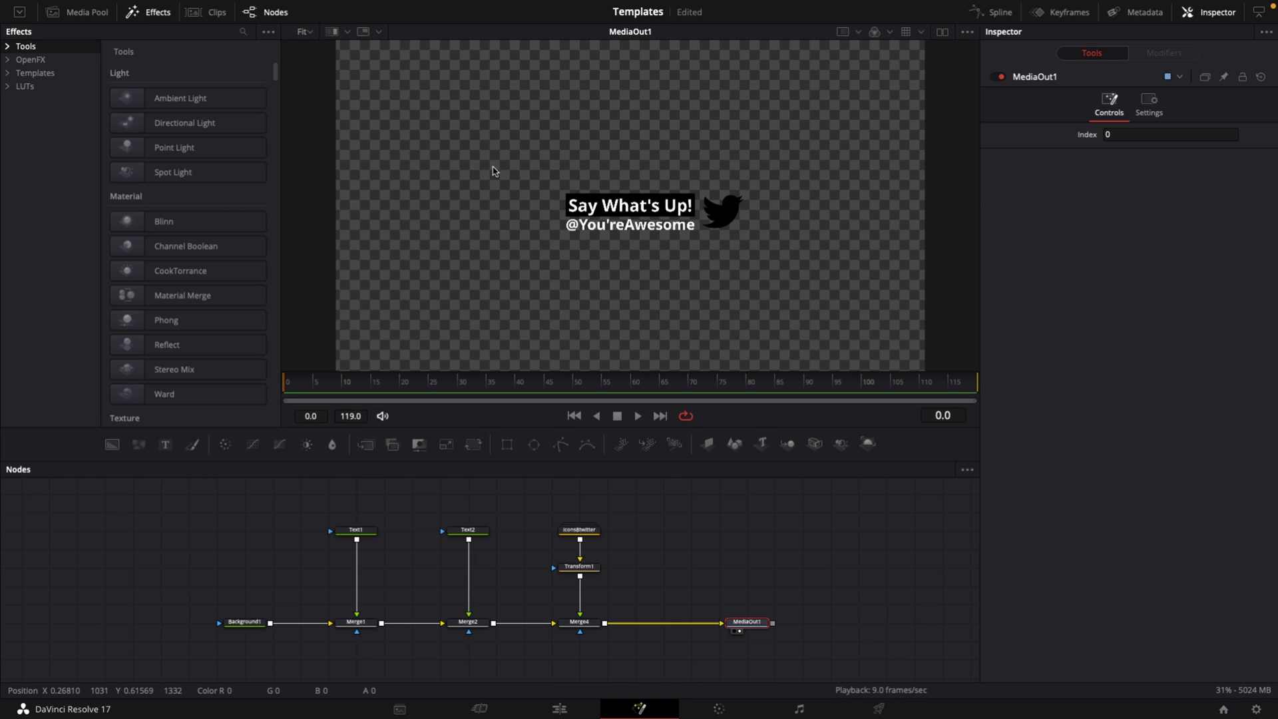
- Add a Polygon mask node and connect it to the mask inputs of Merge1, Merge2 and Merge4
left_click_drag(517, 151, 818, 282)
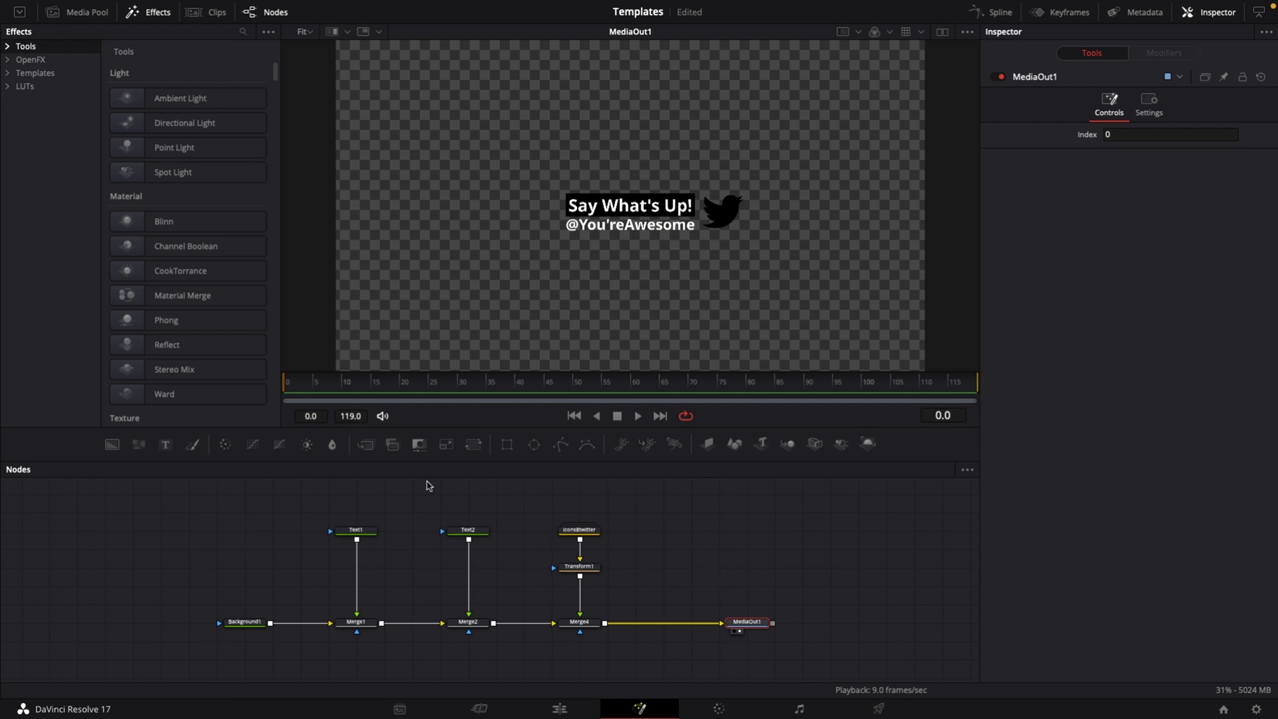
left_click_drag(287, 508, 580, 572)
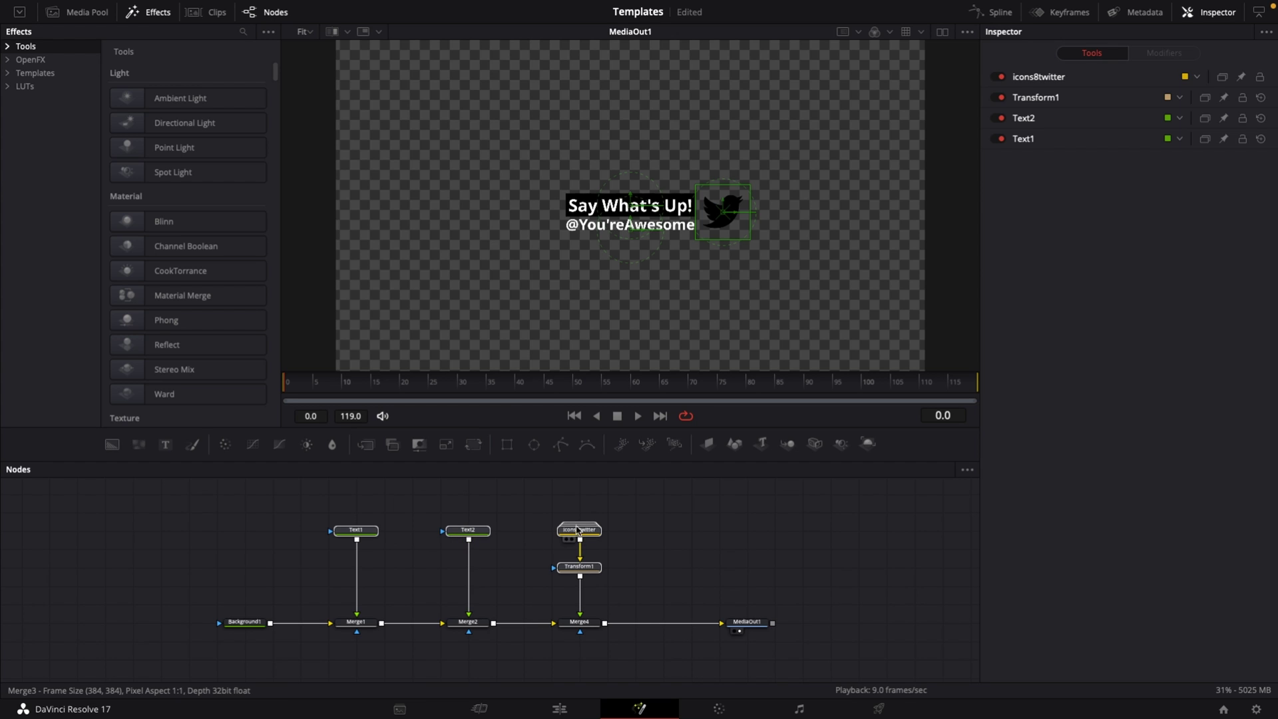
left_click(655, 511)
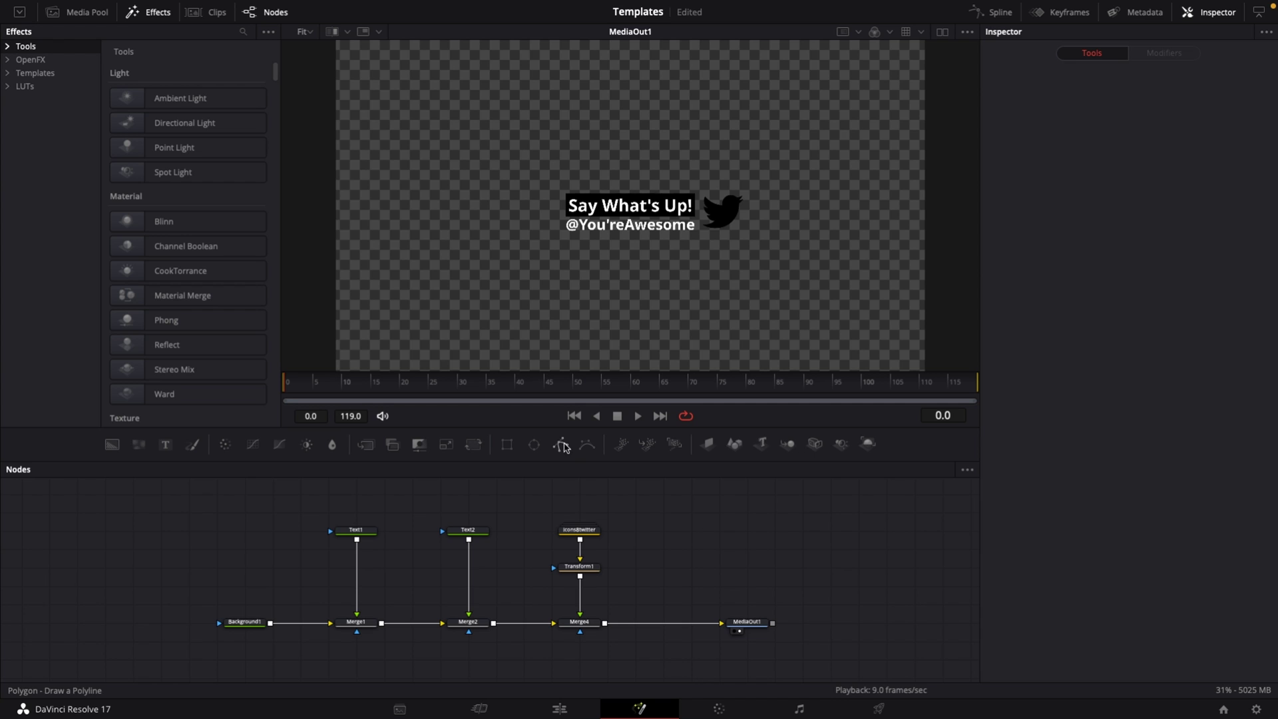
left_click_drag(563, 446, 470, 655)
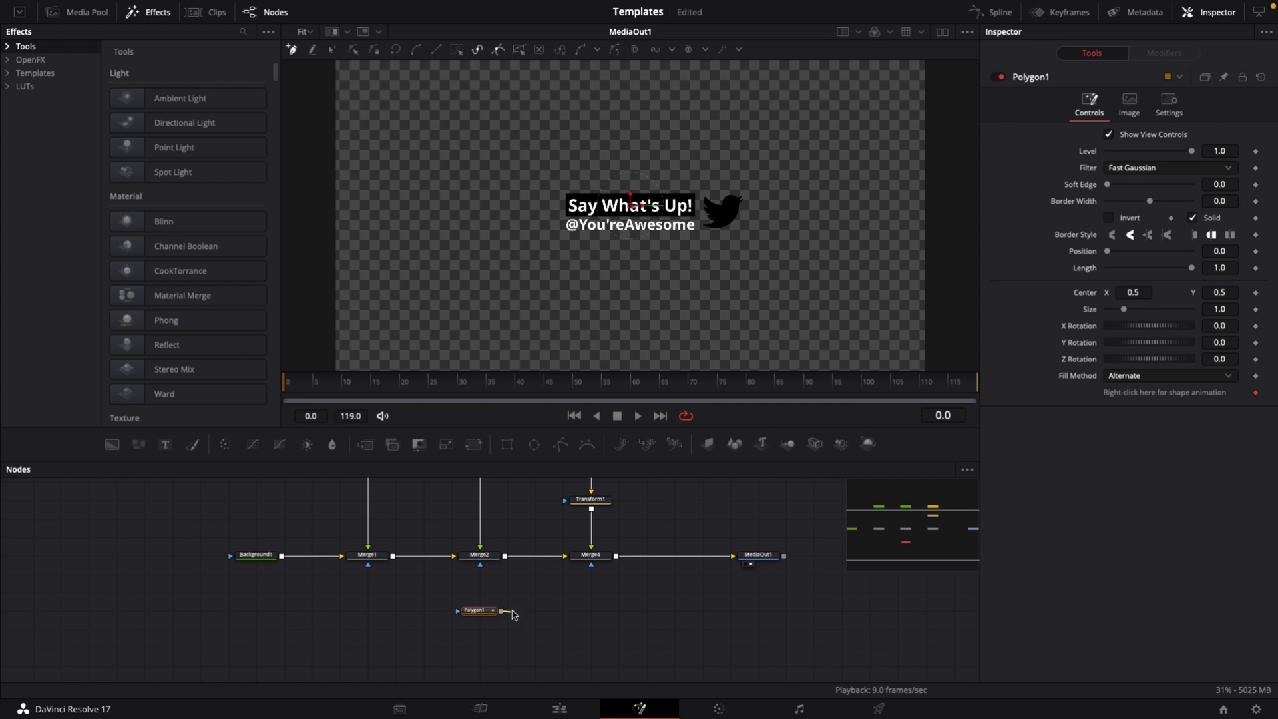
left_click_drag(503, 611, 370, 567)
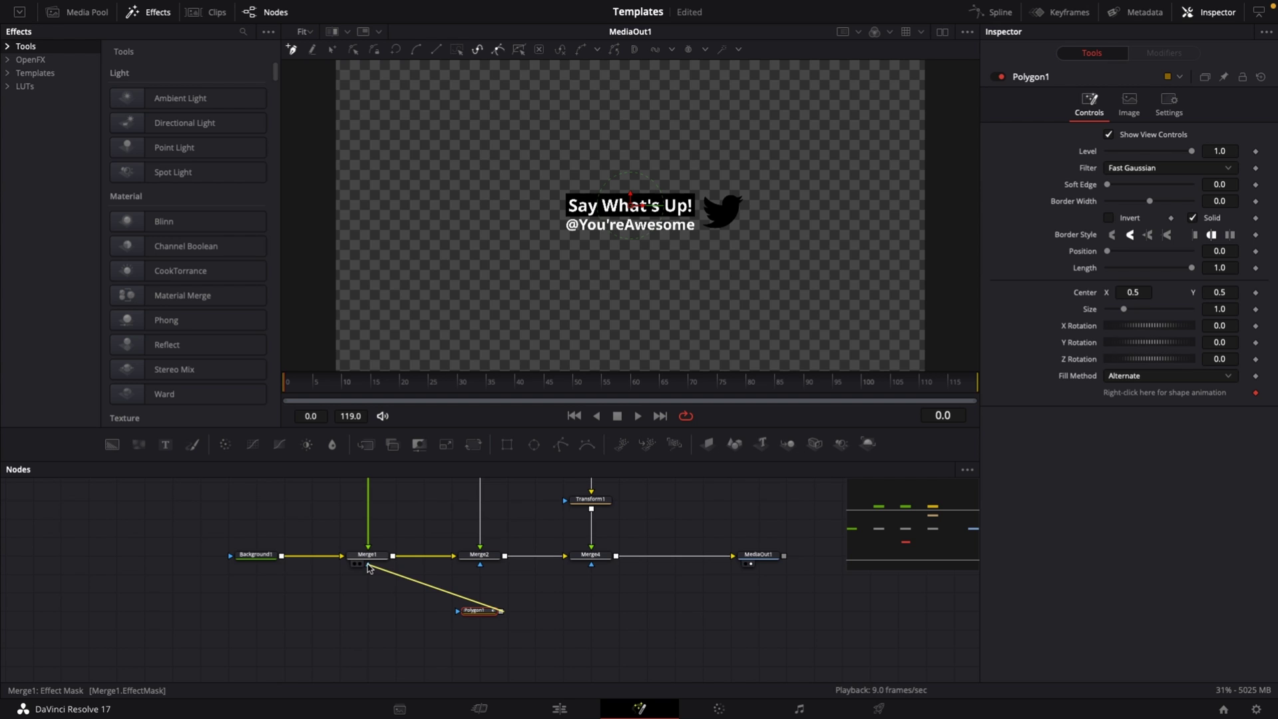
left_click_drag(480, 565, 594, 570)
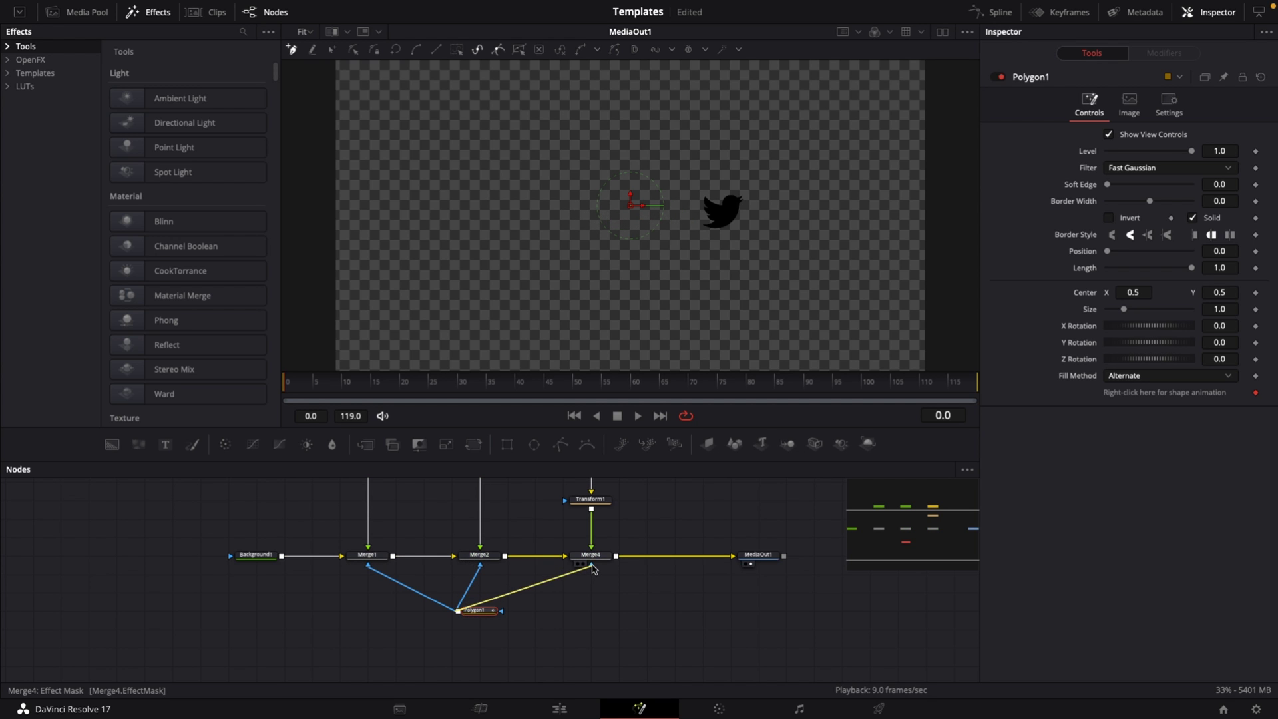
left_click_drag(482, 611, 482, 629)
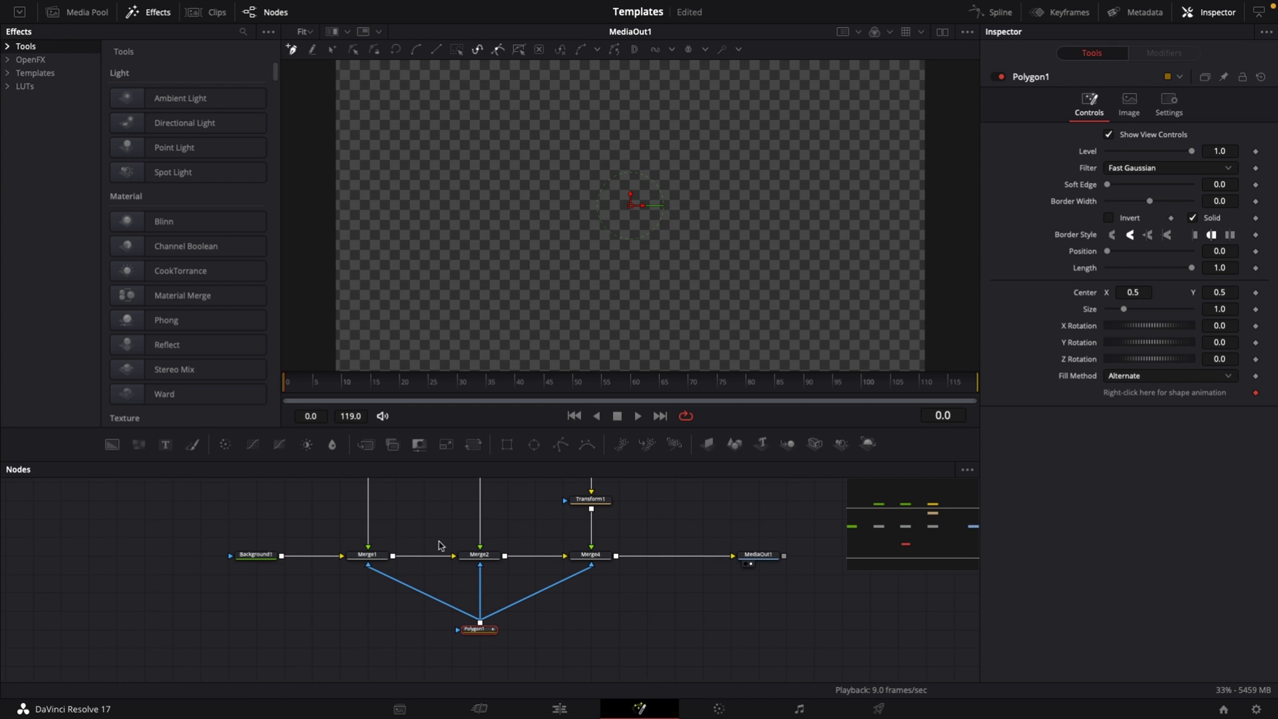
- Move Polygon1 lower, enable Invert and place the first outline points left of the title
scroll(595, 556, "up", 2)
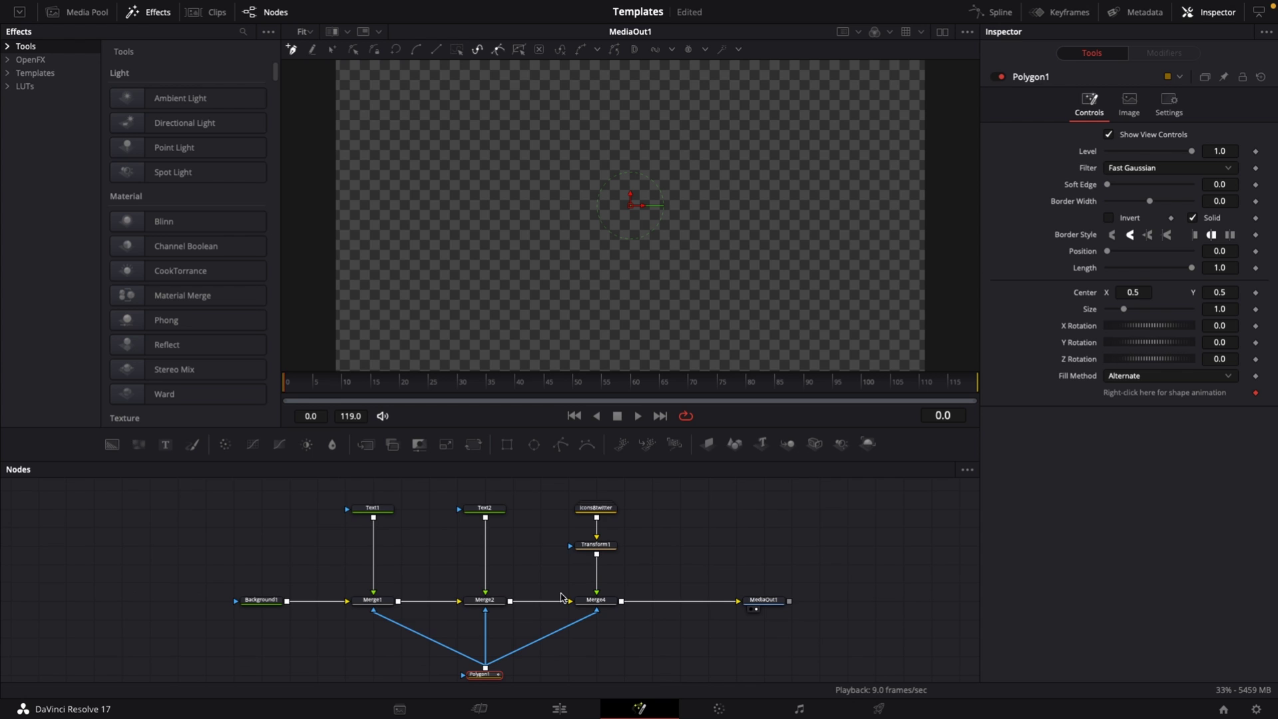
scroll(606, 652, "down", 2)
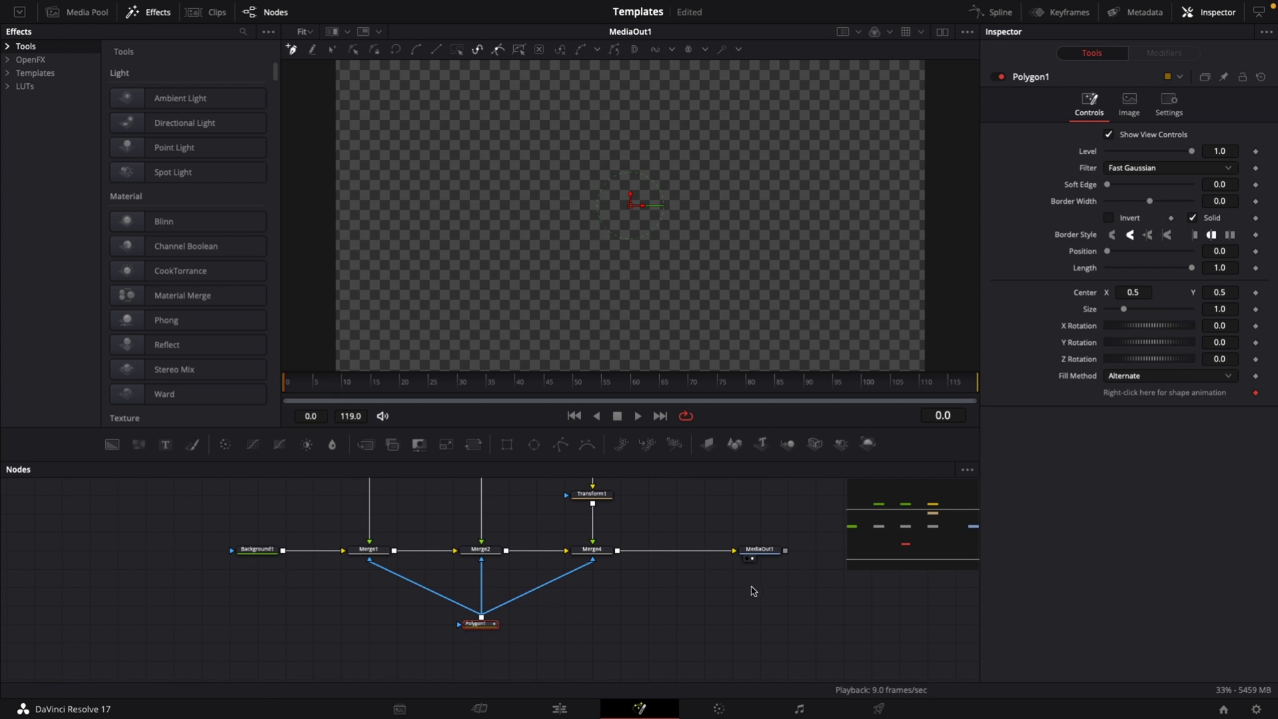
left_click_drag(480, 623, 479, 642)
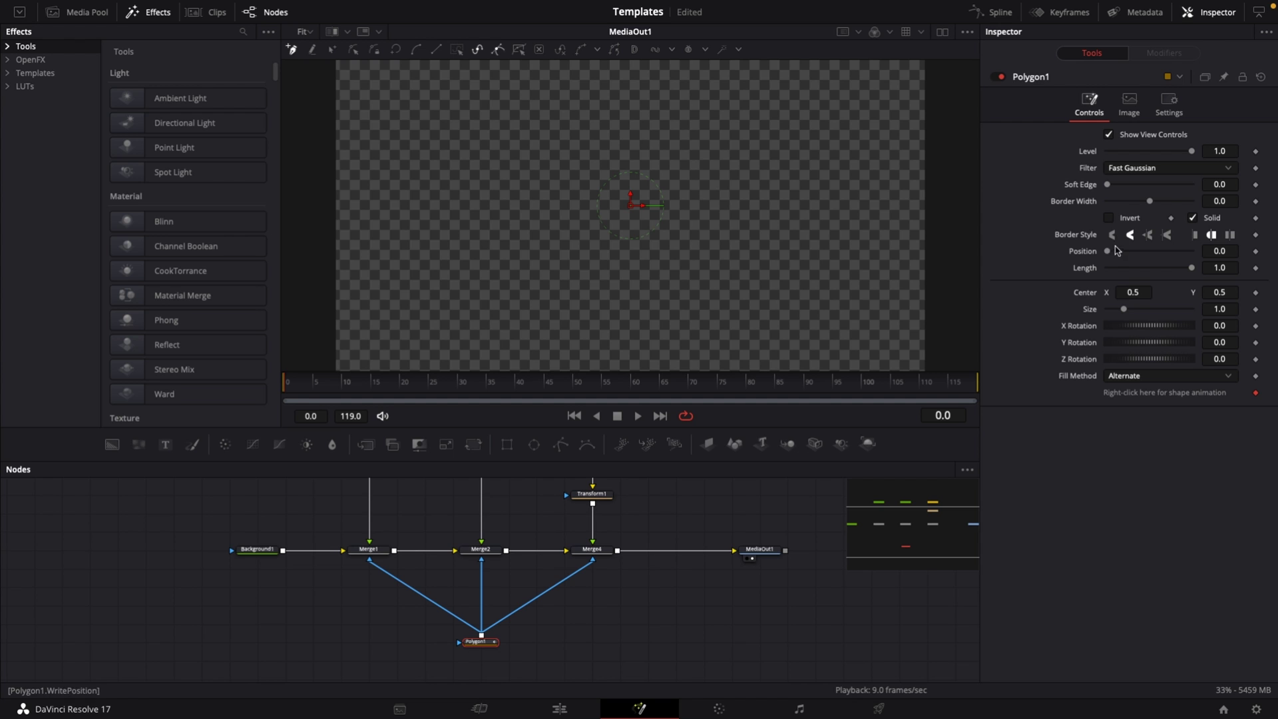
left_click(1109, 219)
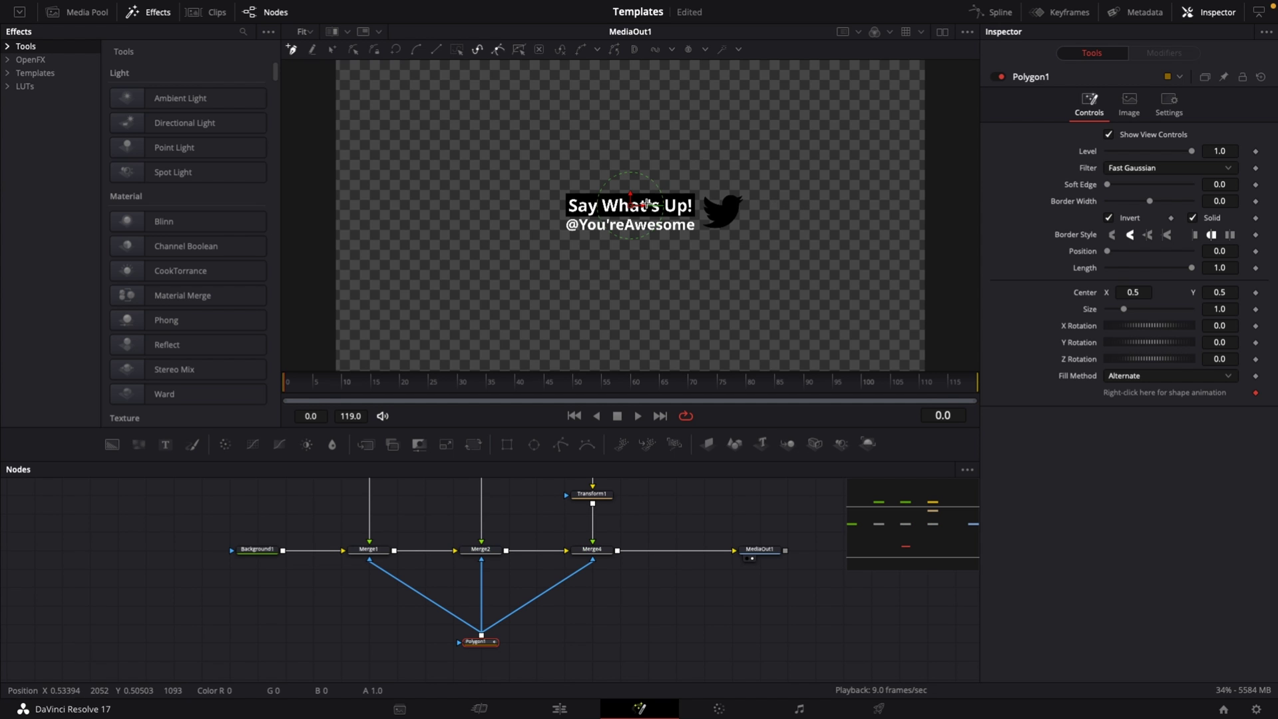
left_click(556, 183)
left_click_drag(557, 218, 558, 236)
- Close the rectangular polygon around the titles and bird, and turn off Invert
left_click(756, 237)
left_click(757, 183)
left_click(557, 184)
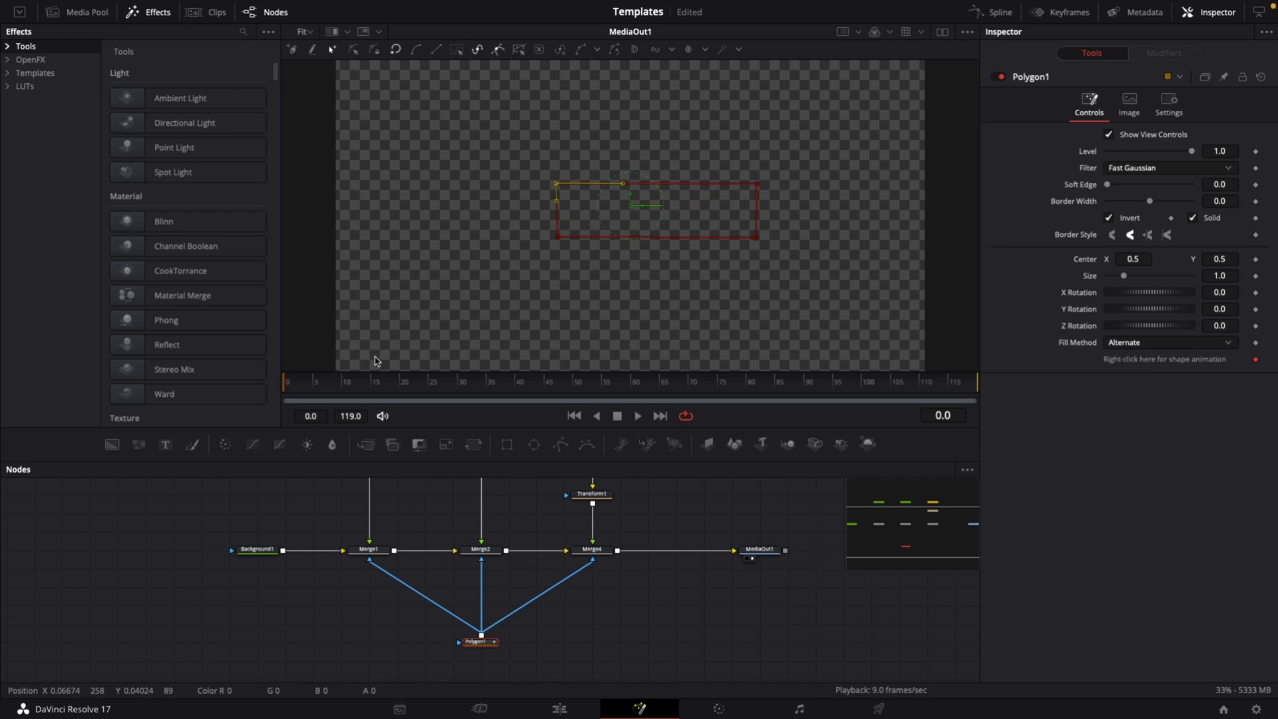
left_click(1109, 218)
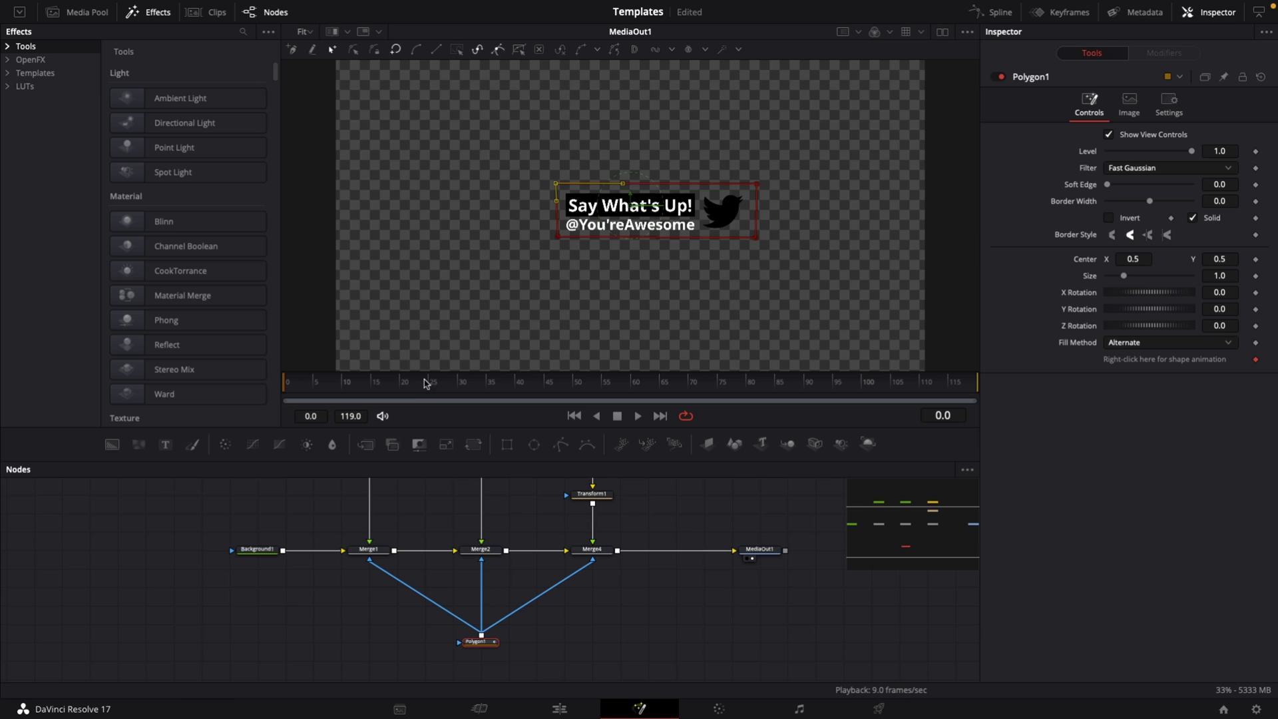
- Keyframe the polygon shape and squeeze its right points into a thin left strip at frame 0
left_click(372, 386)
left_click(1257, 360)
left_click_drag(331, 385, 288, 385)
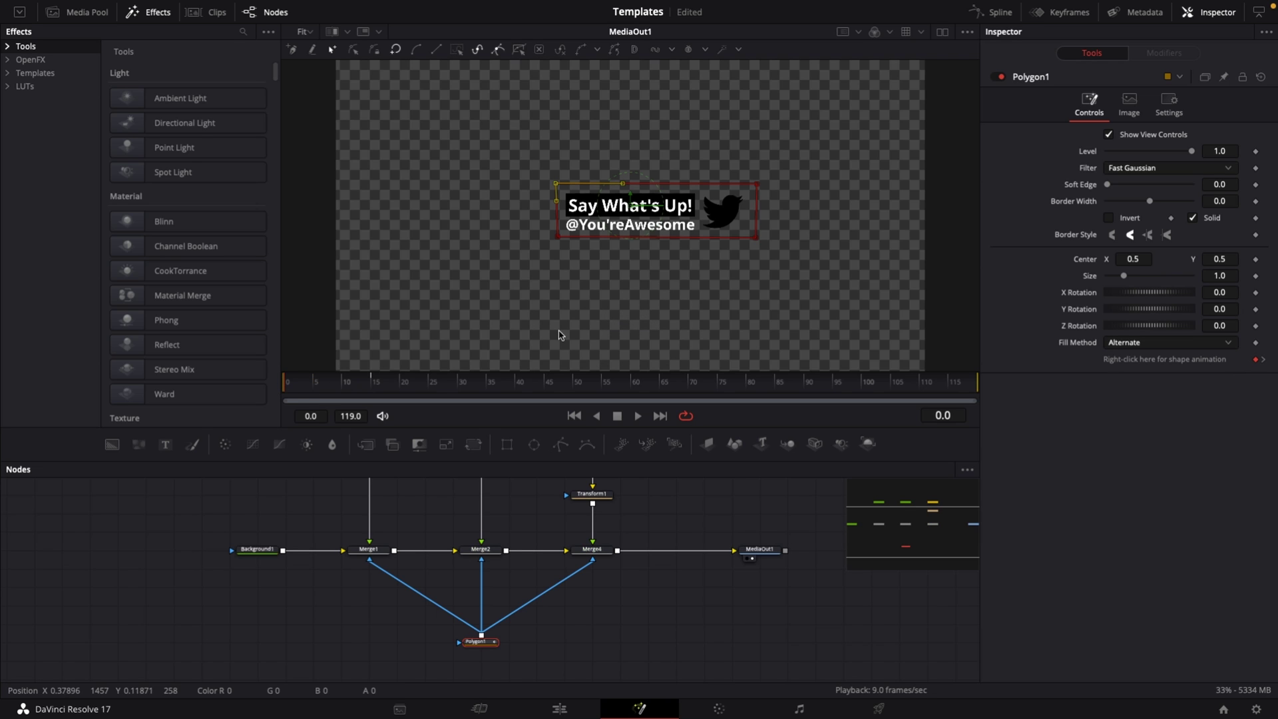
left_click_drag(766, 251, 680, 174)
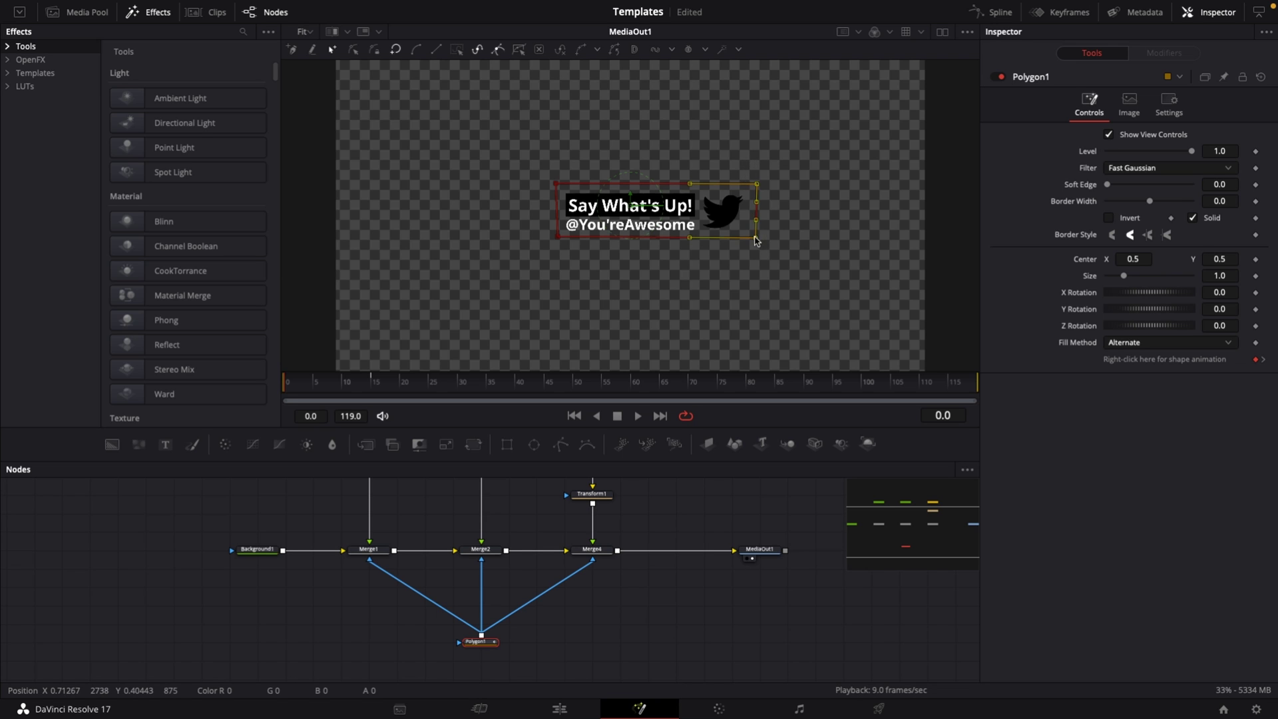
left_click_drag(756, 241, 561, 240)
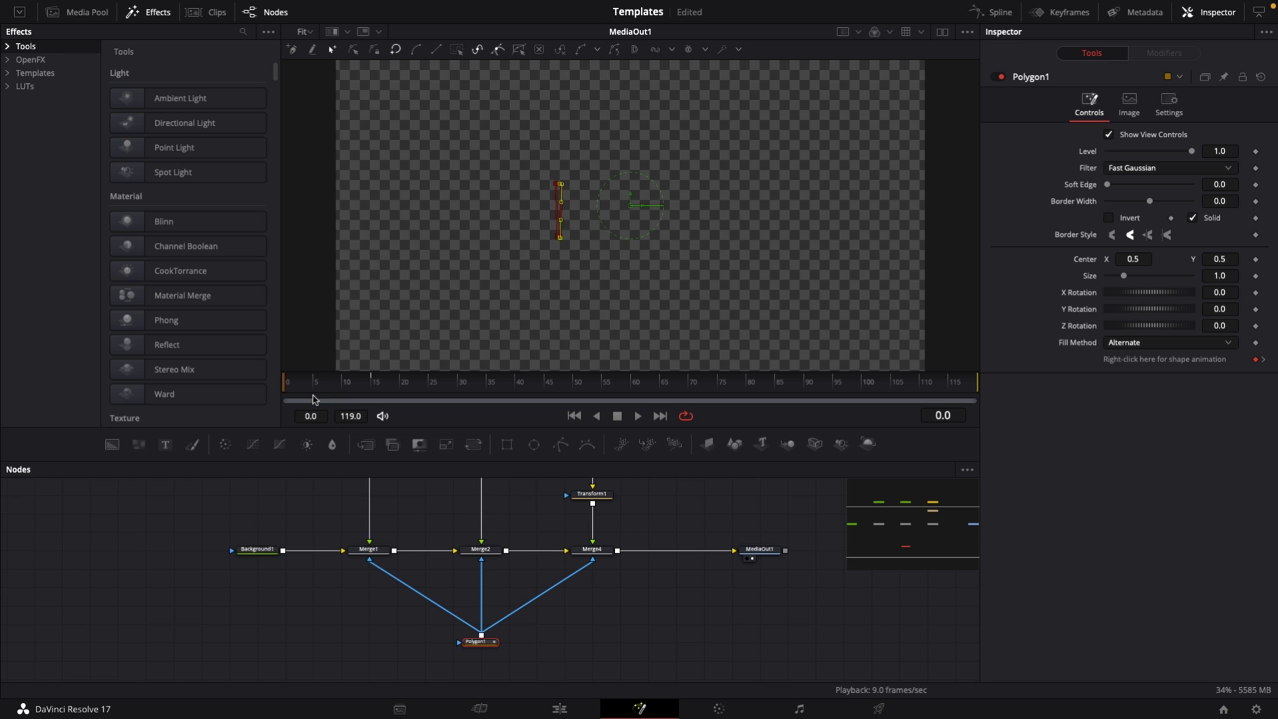
- Play back the reveal, then drag the mask's right points left at the final frame 119
left_click(638, 416)
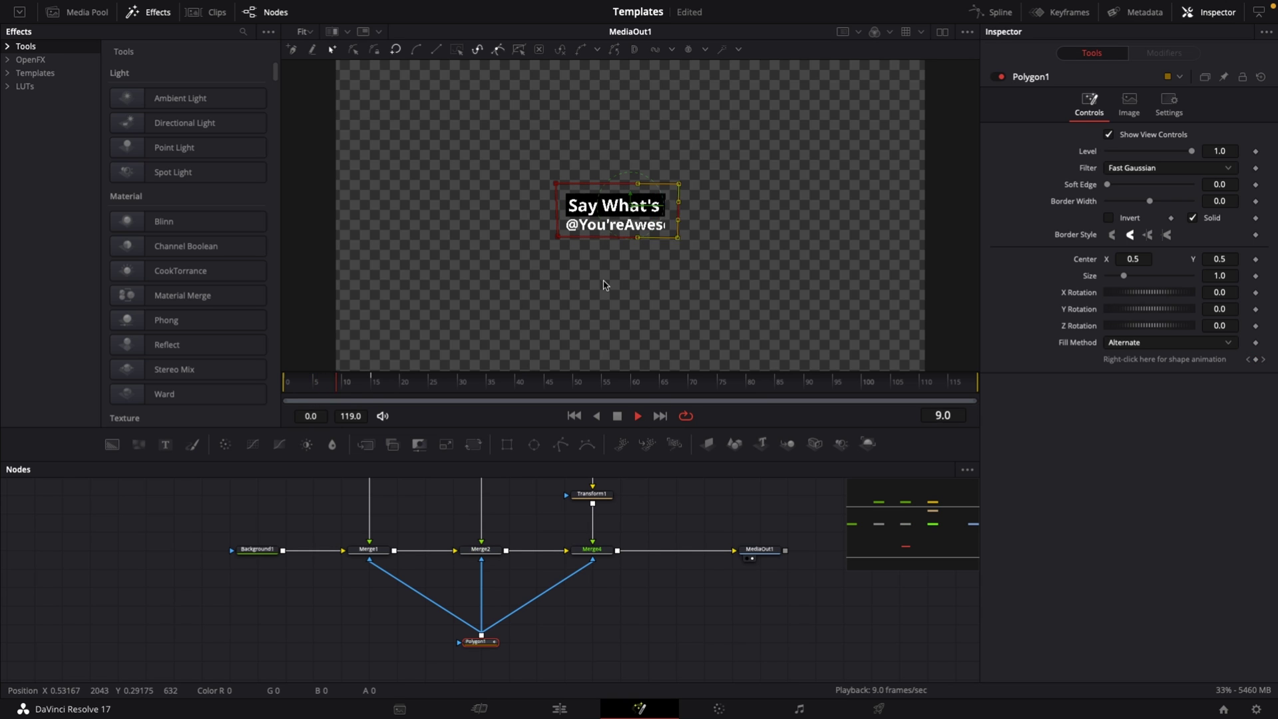
key("space")
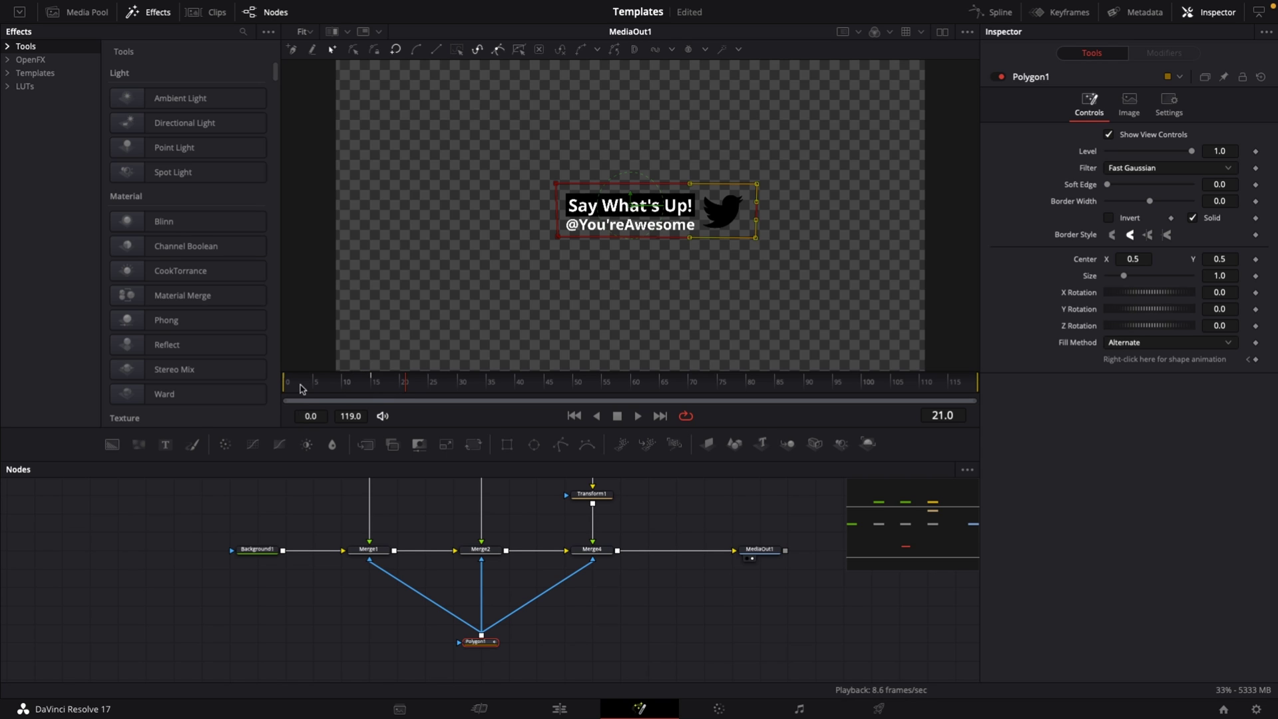
left_click(889, 387)
left_click_drag(964, 387, 976, 384)
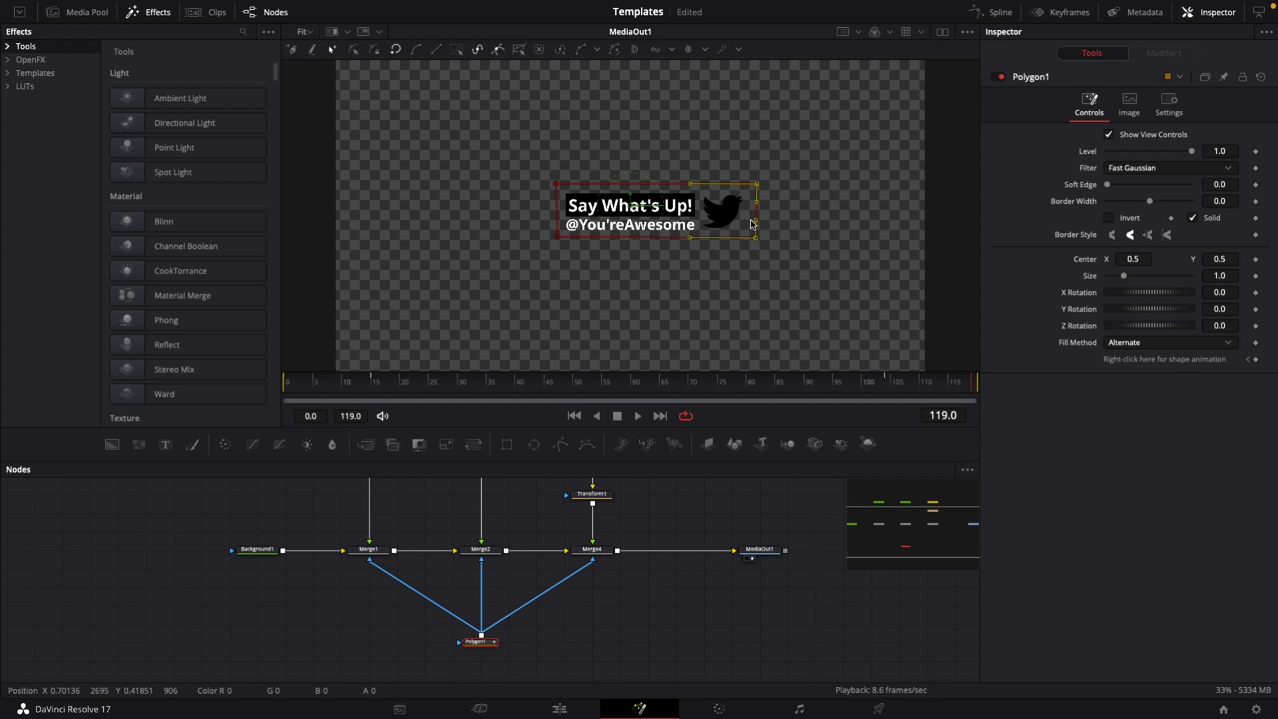
left_click_drag(755, 242, 564, 240)
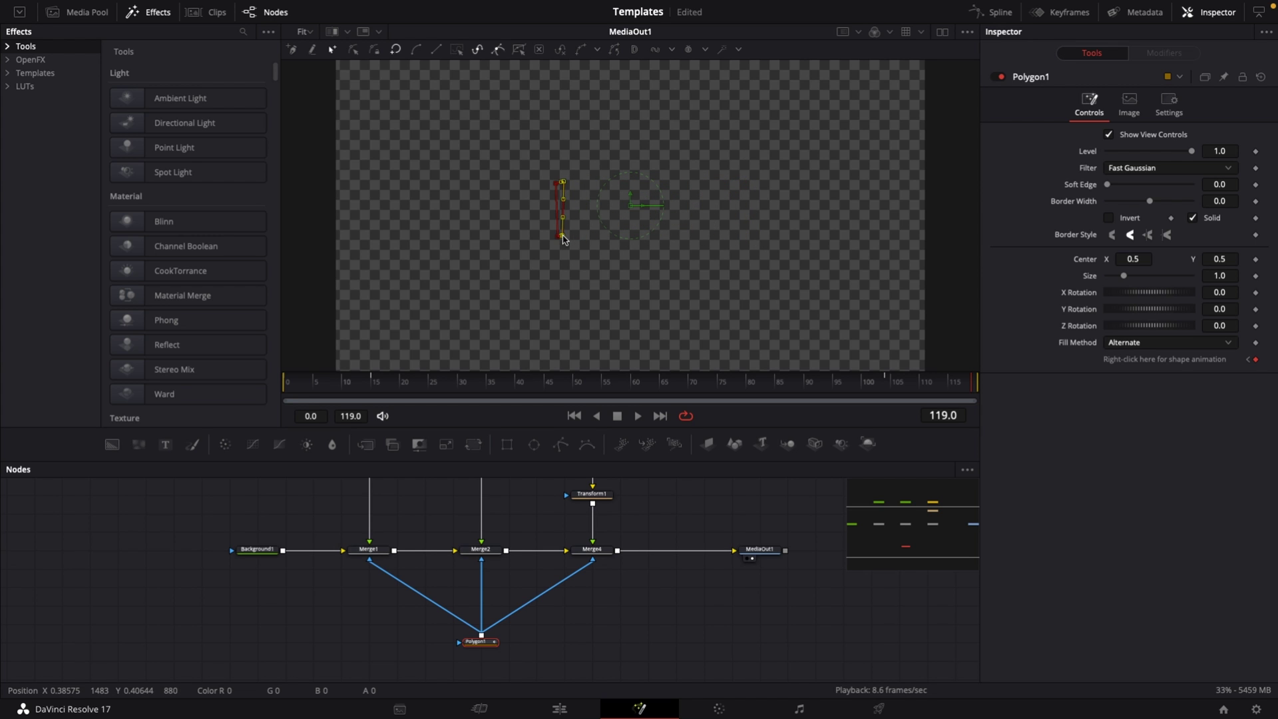
- Turn on Motion Blur in Polygon1's settings at frame 0
key("Home")
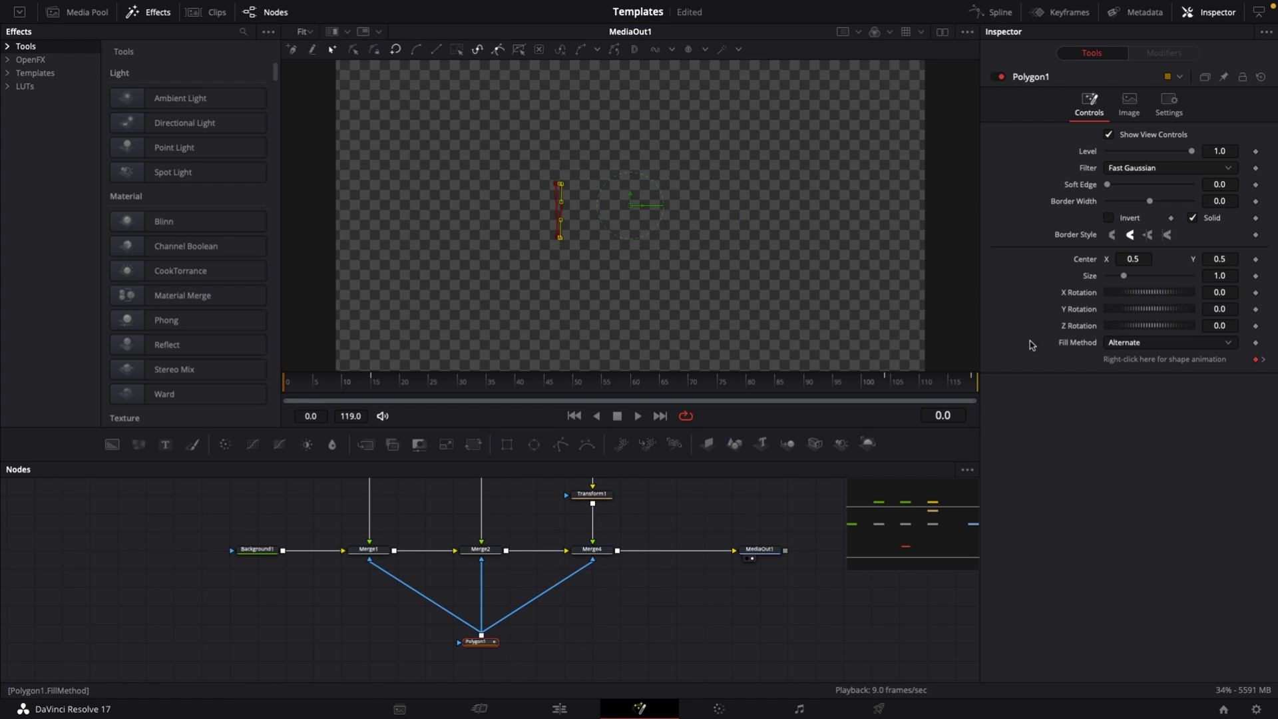
left_click(1169, 103)
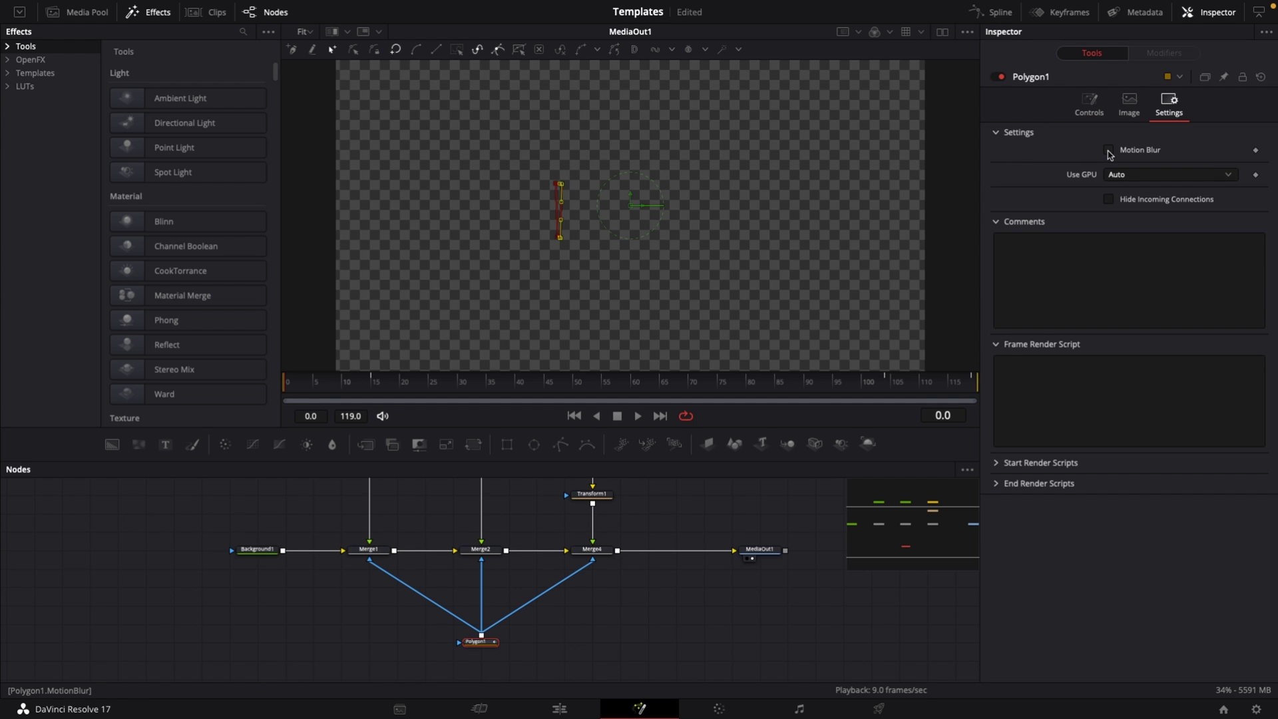
left_click(1109, 152)
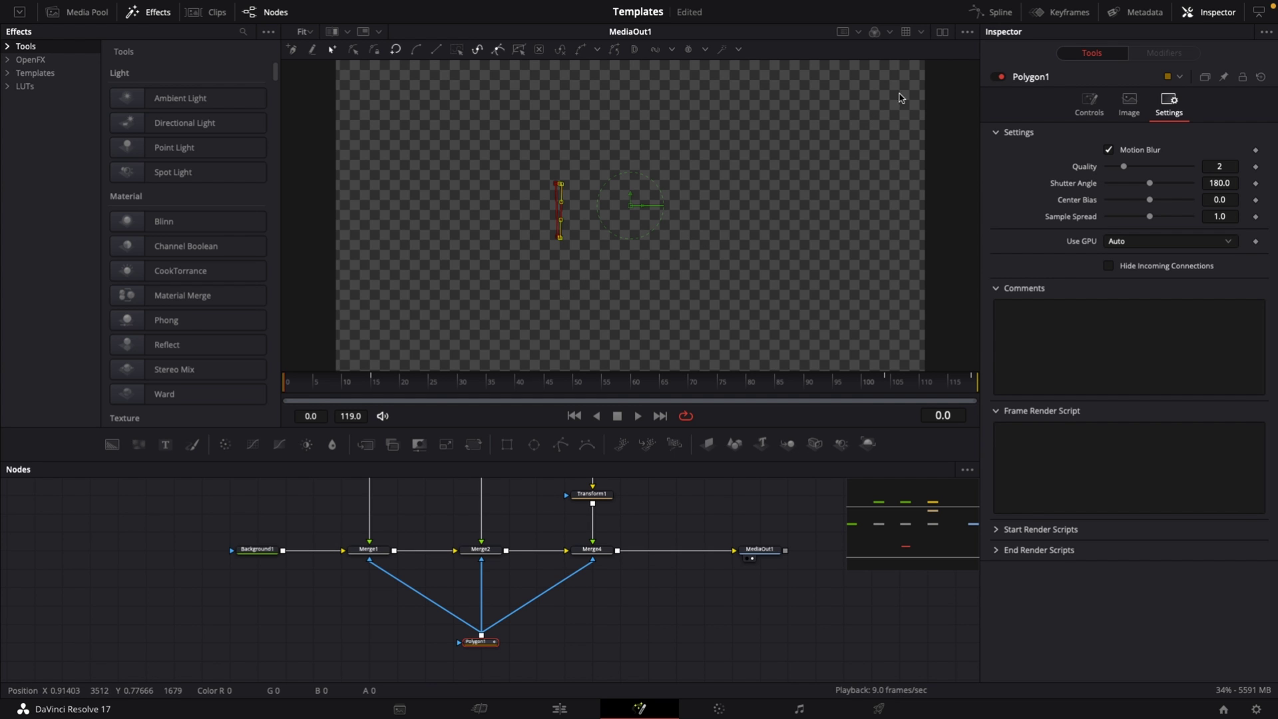
- In the Spline editor, give the Polyline's first keyframe an Out Cubic ease
left_click(991, 12)
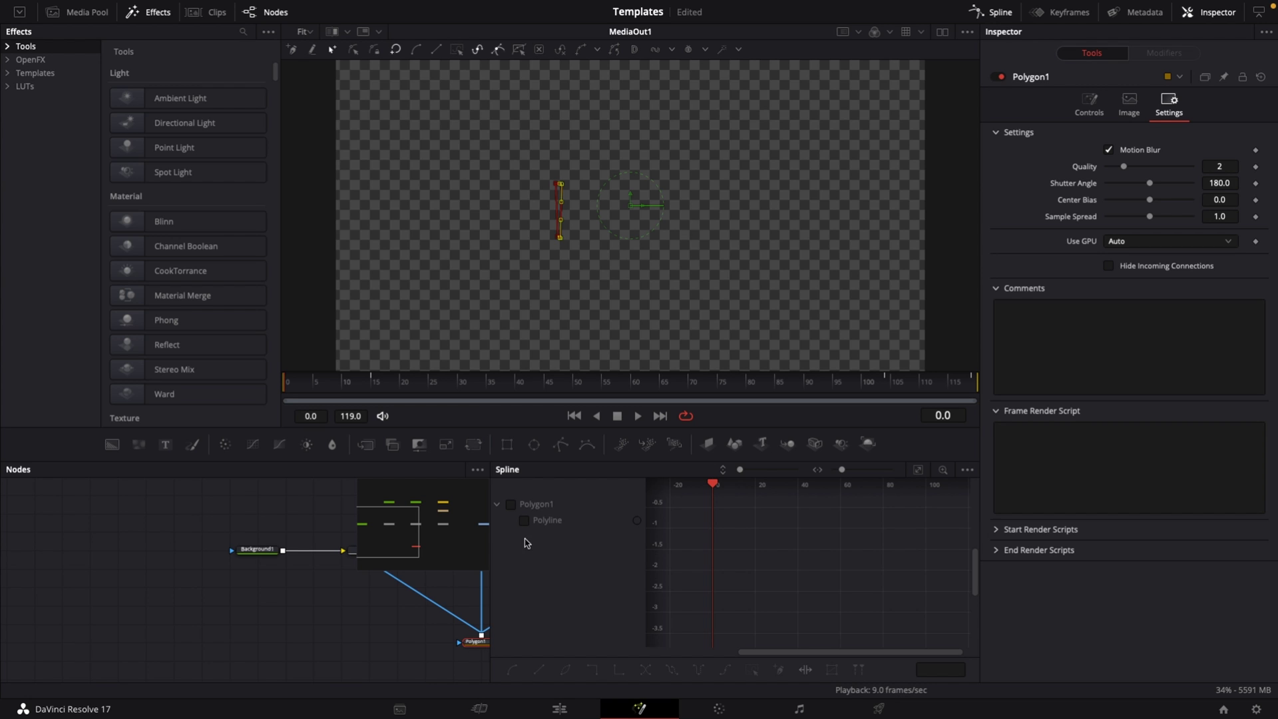
left_click(511, 505)
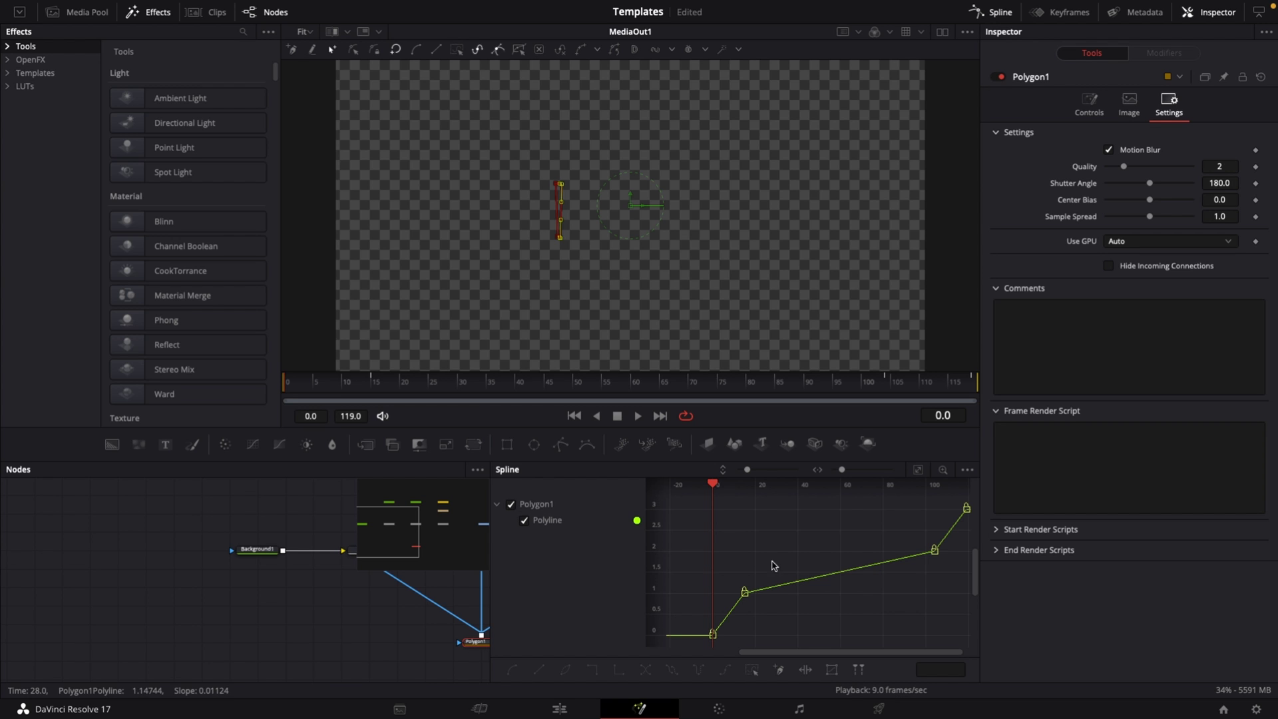
scroll(823, 558, "right", 2)
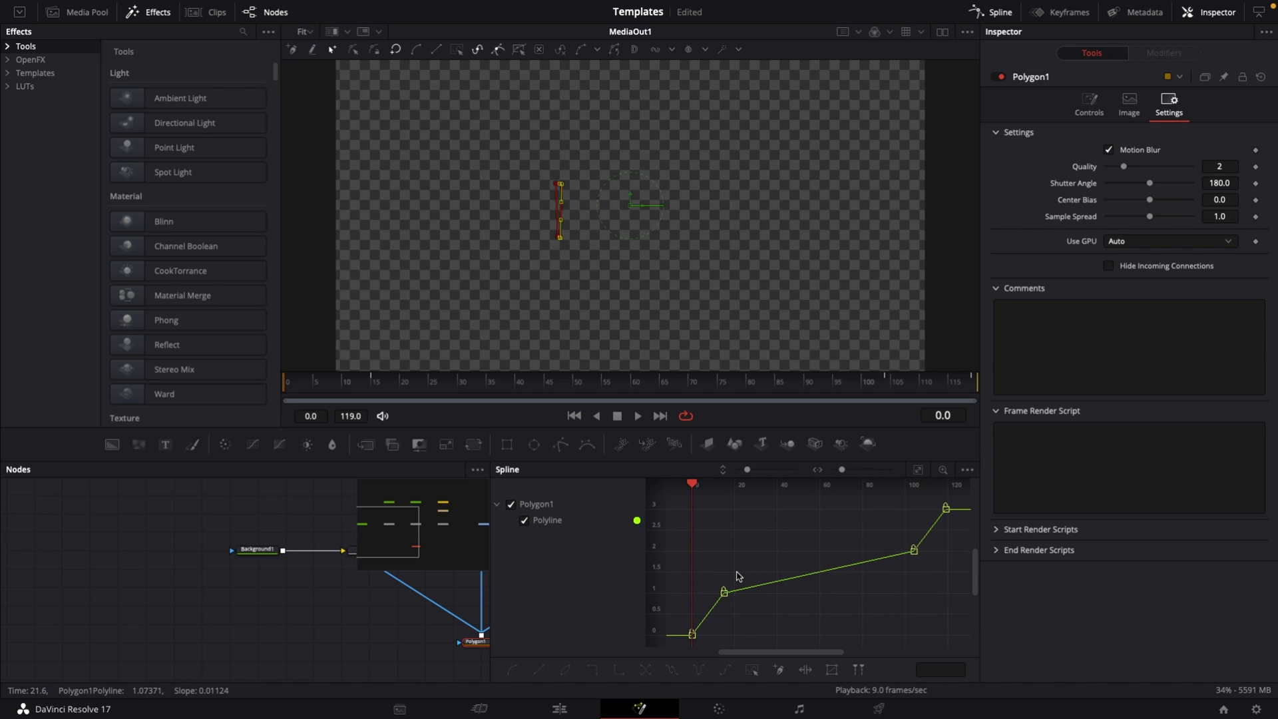
left_click_drag(741, 562, 683, 651)
right_click(707, 619)
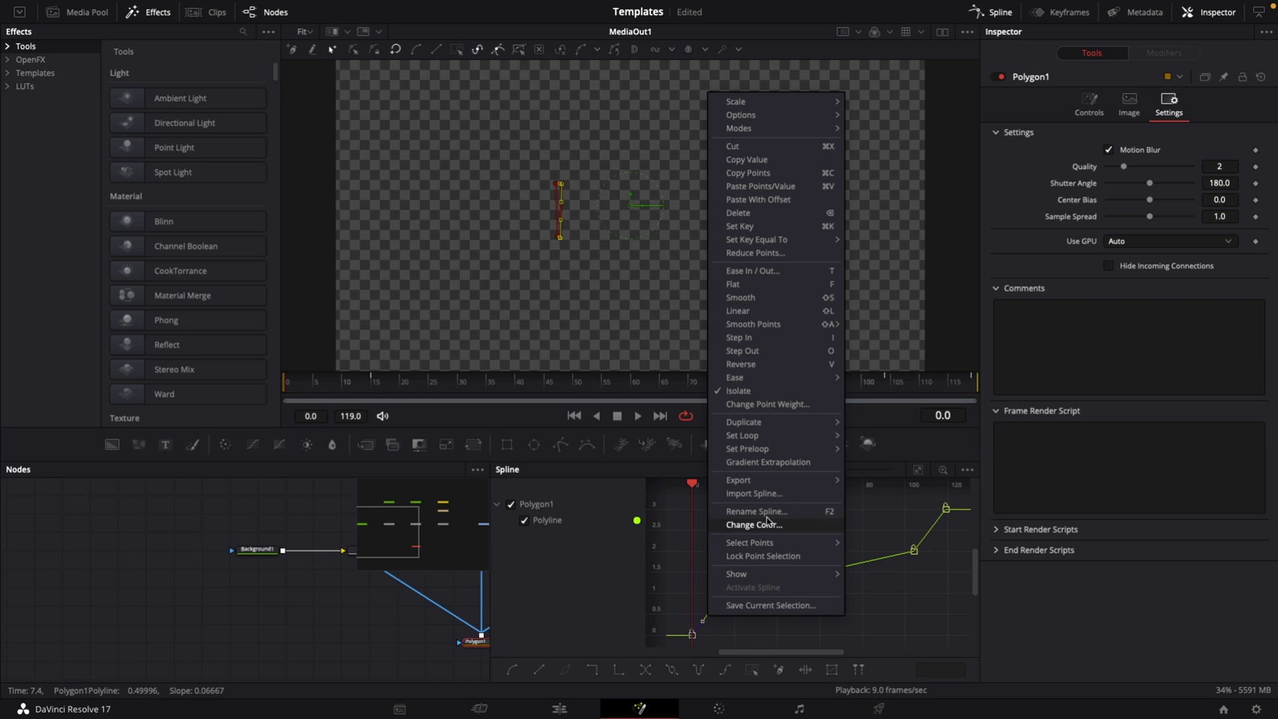
mouse_move(817, 385)
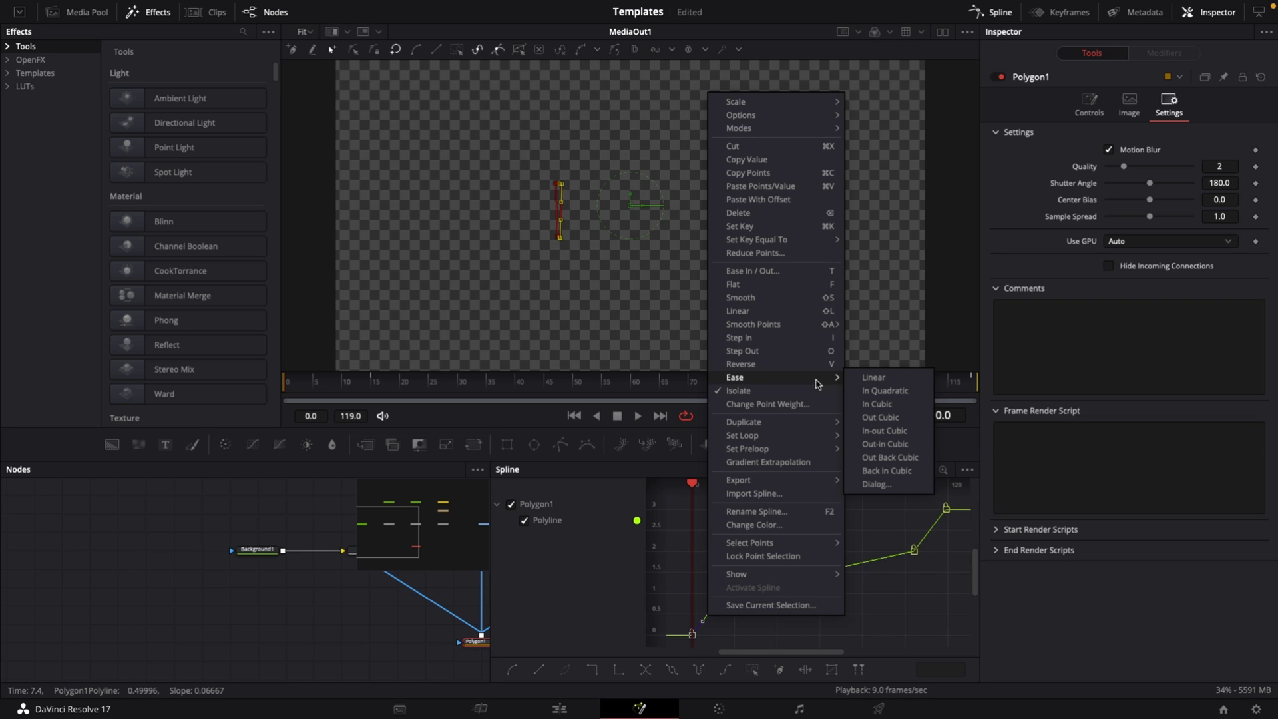
left_click(885, 431)
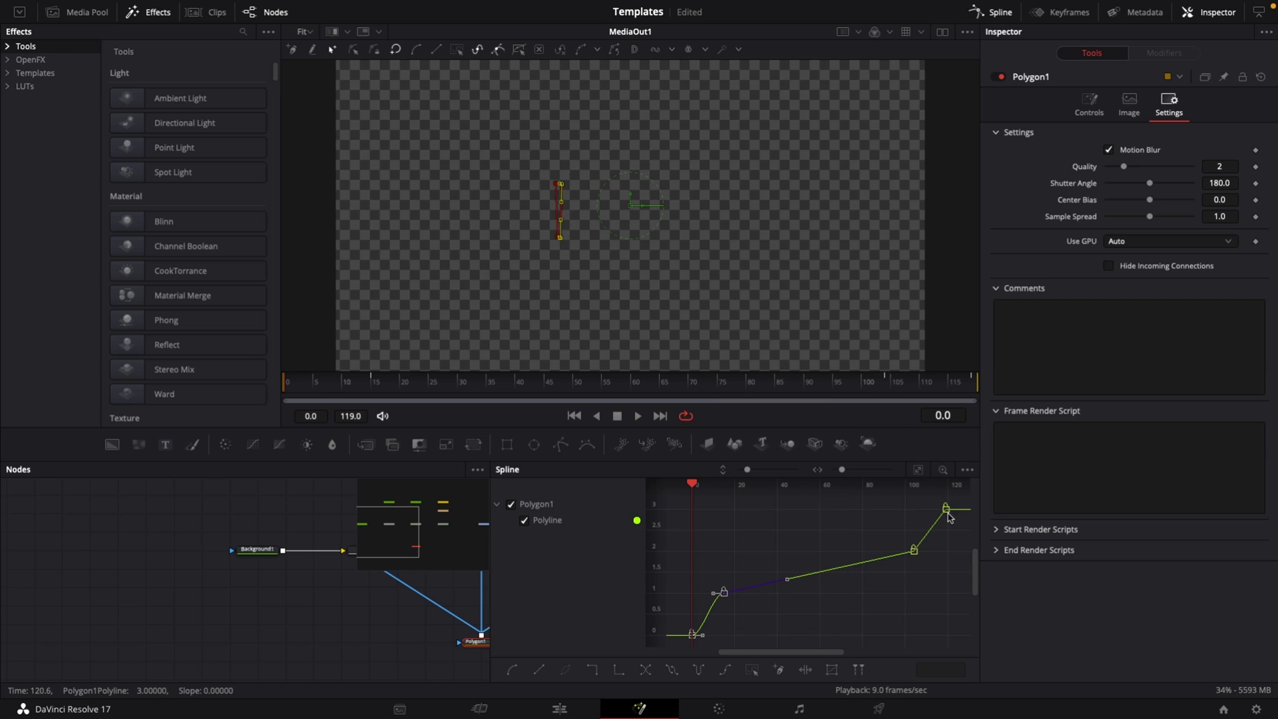
- Apply an In-out Cubic ease to the last two Polyline keyframes
left_click_drag(962, 500, 903, 562)
right_click(932, 534)
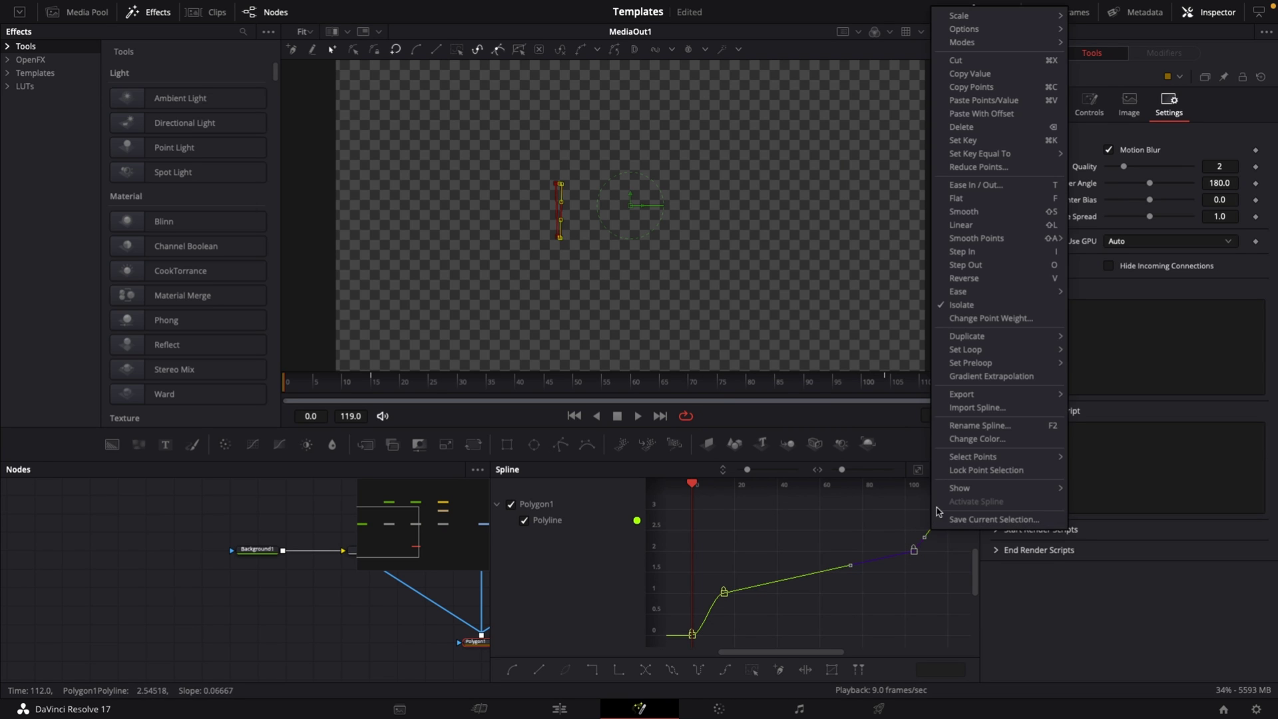
mouse_move(979, 297)
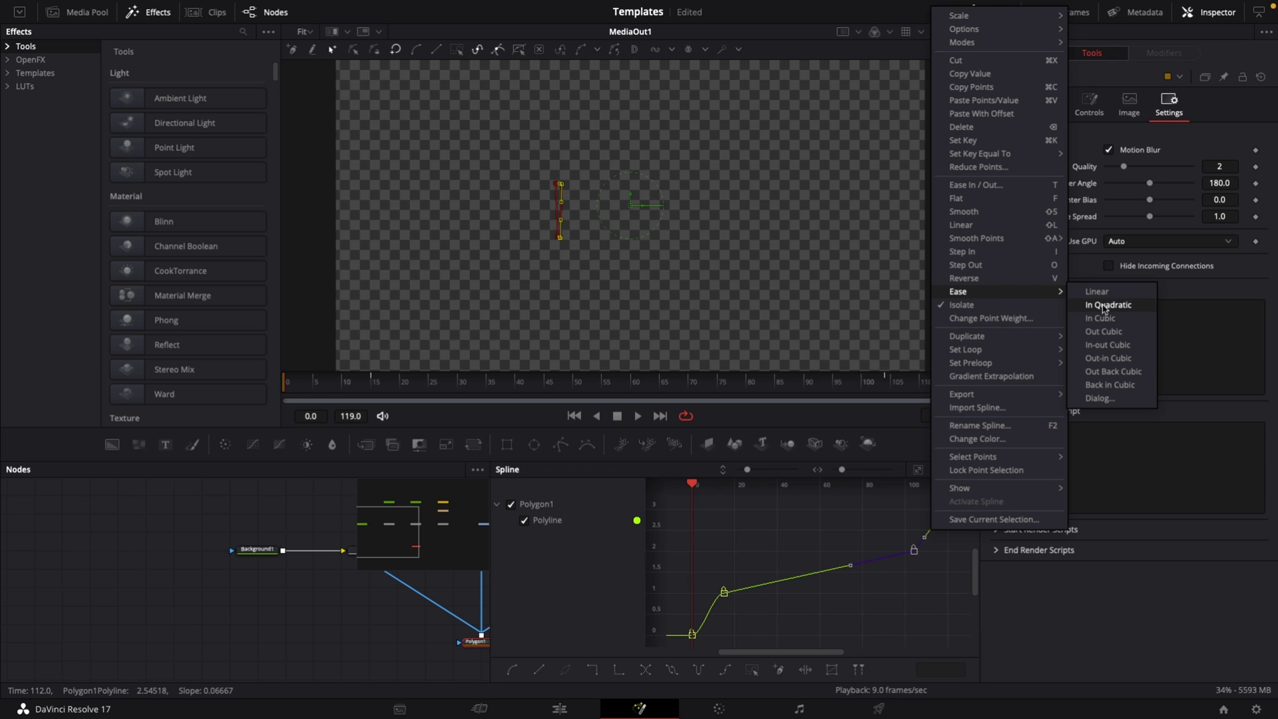
left_click(1108, 345)
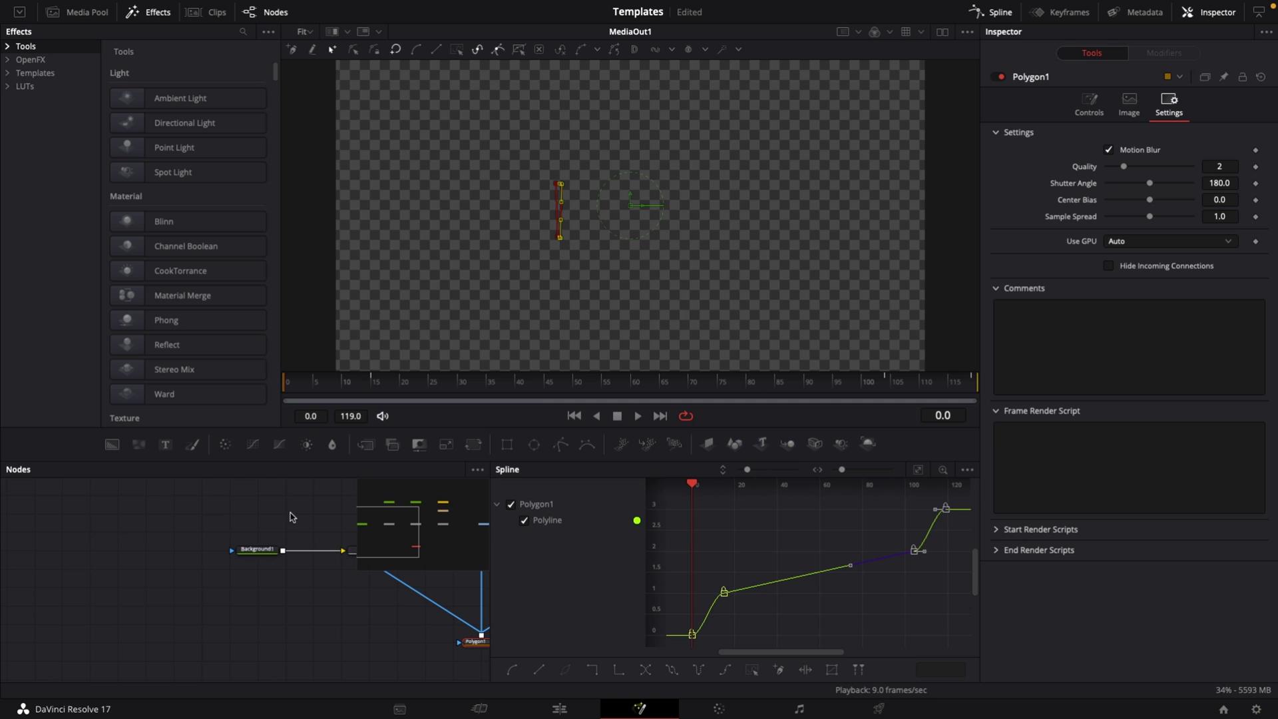
- Close the curve editor and marquee-select all the title, bird and mask nodes
key("F8")
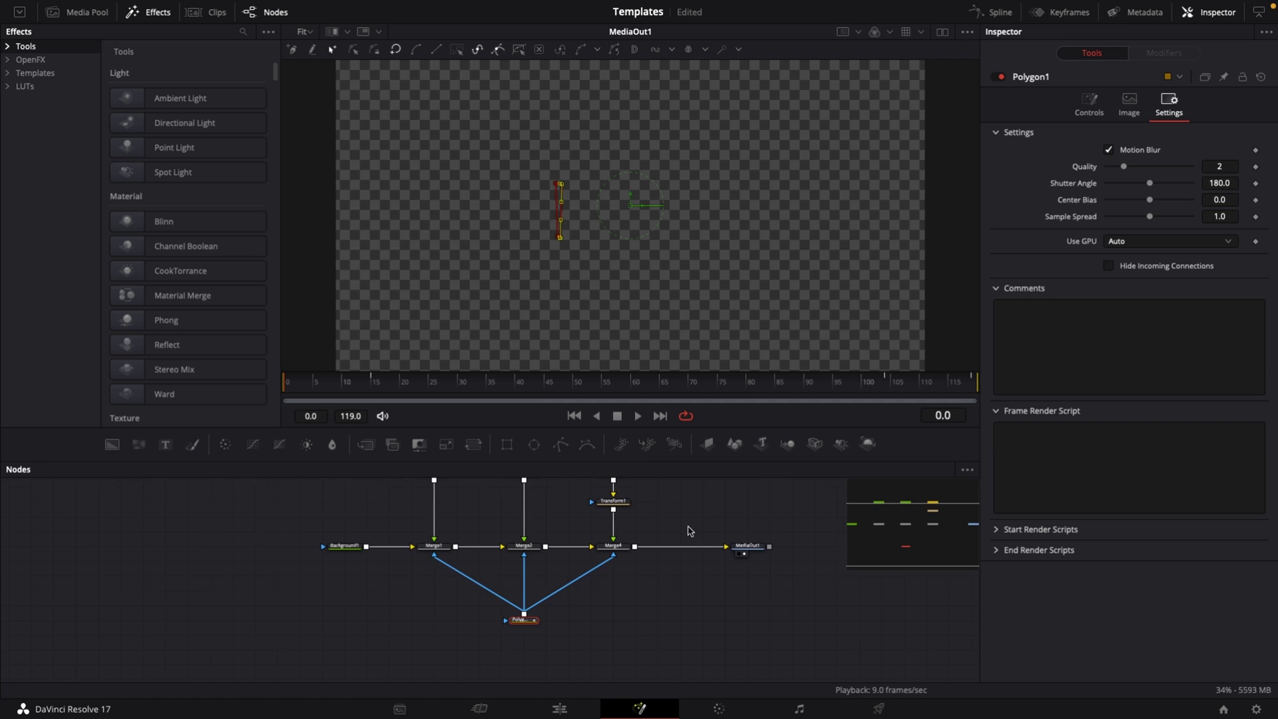
left_click_drag(687, 551, 693, 542)
left_click(316, 497)
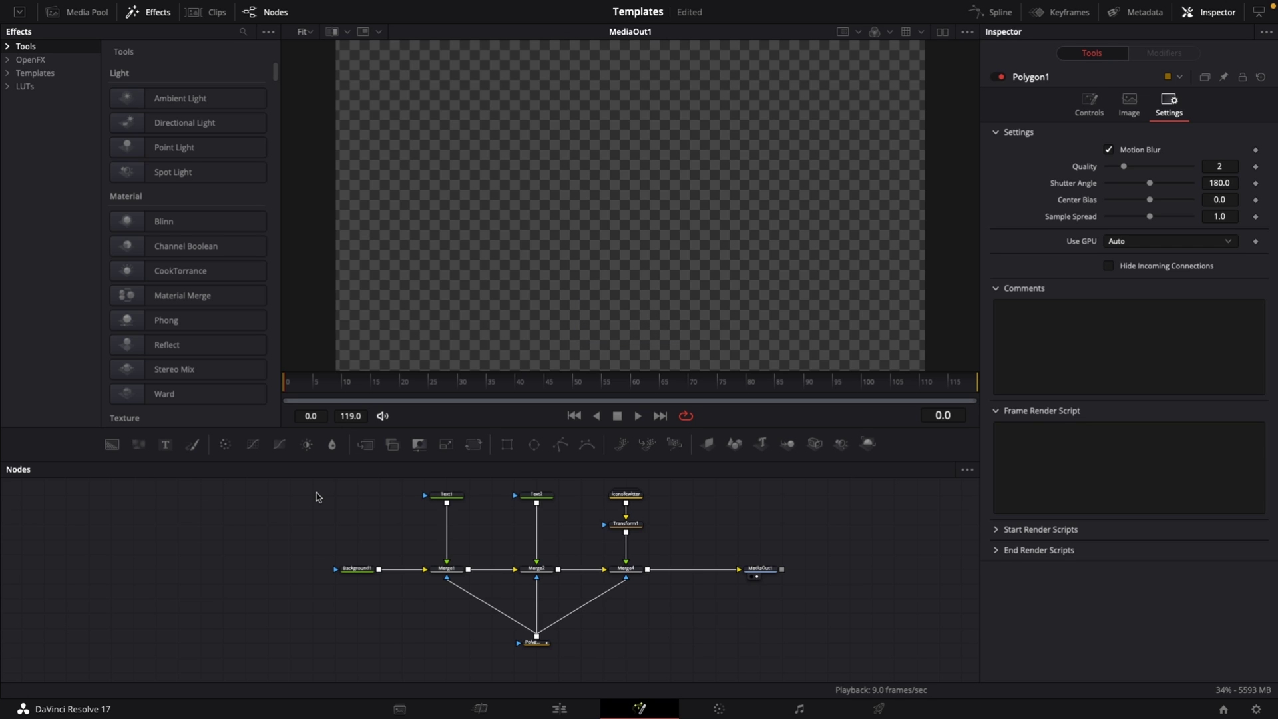
left_click_drag(315, 493, 735, 663)
right_click(633, 575)
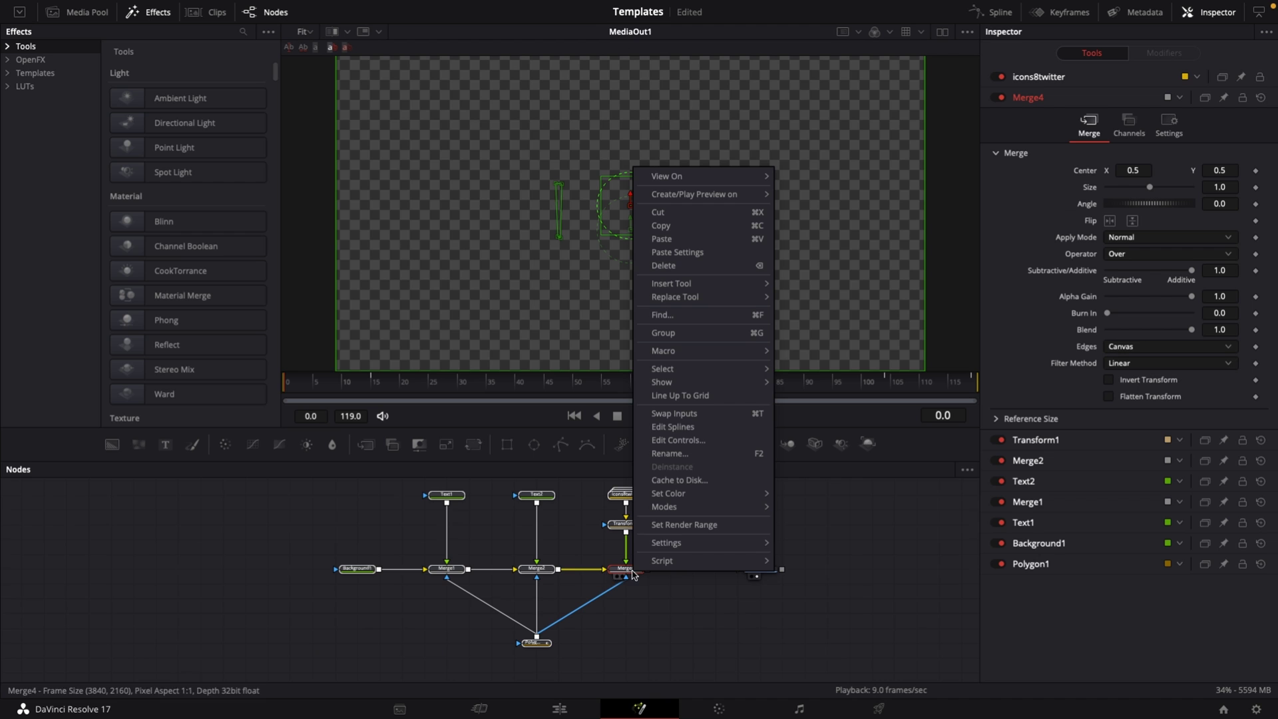
- Create a macro from the selected nodes, name it TwitterLogo and collapse Text1's controls
mouse_move(687, 356)
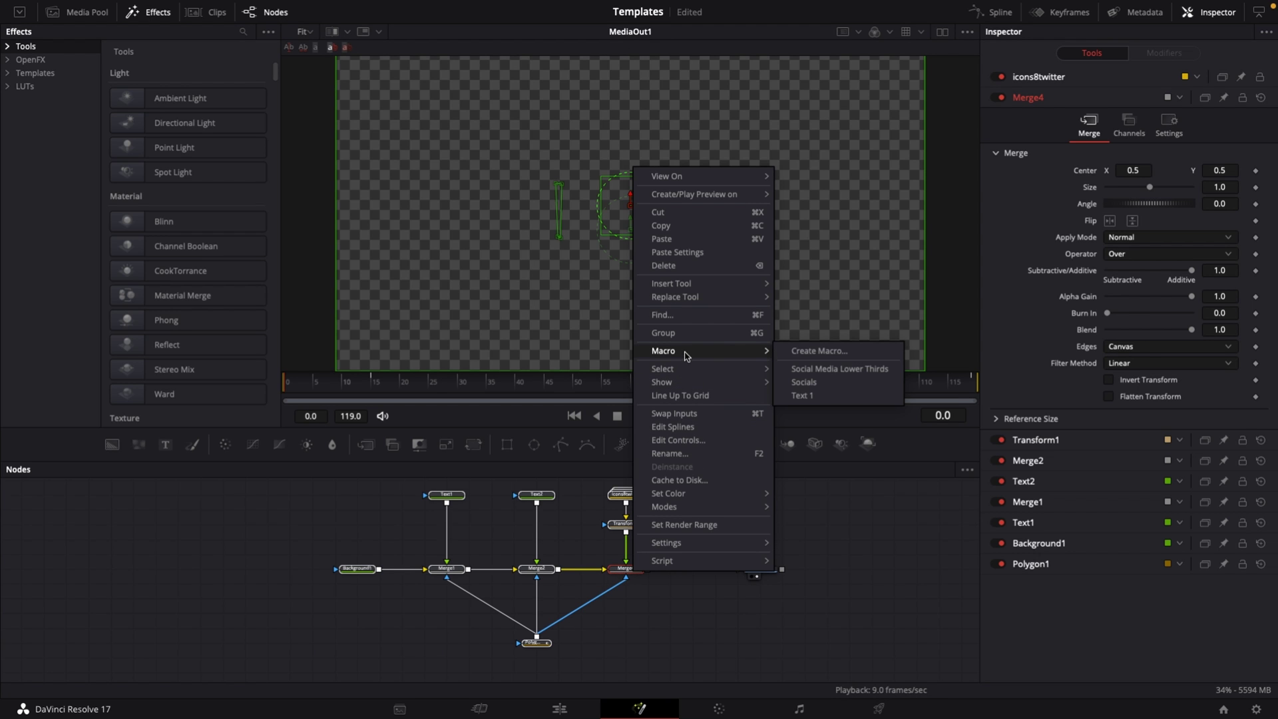
left_click(805, 352)
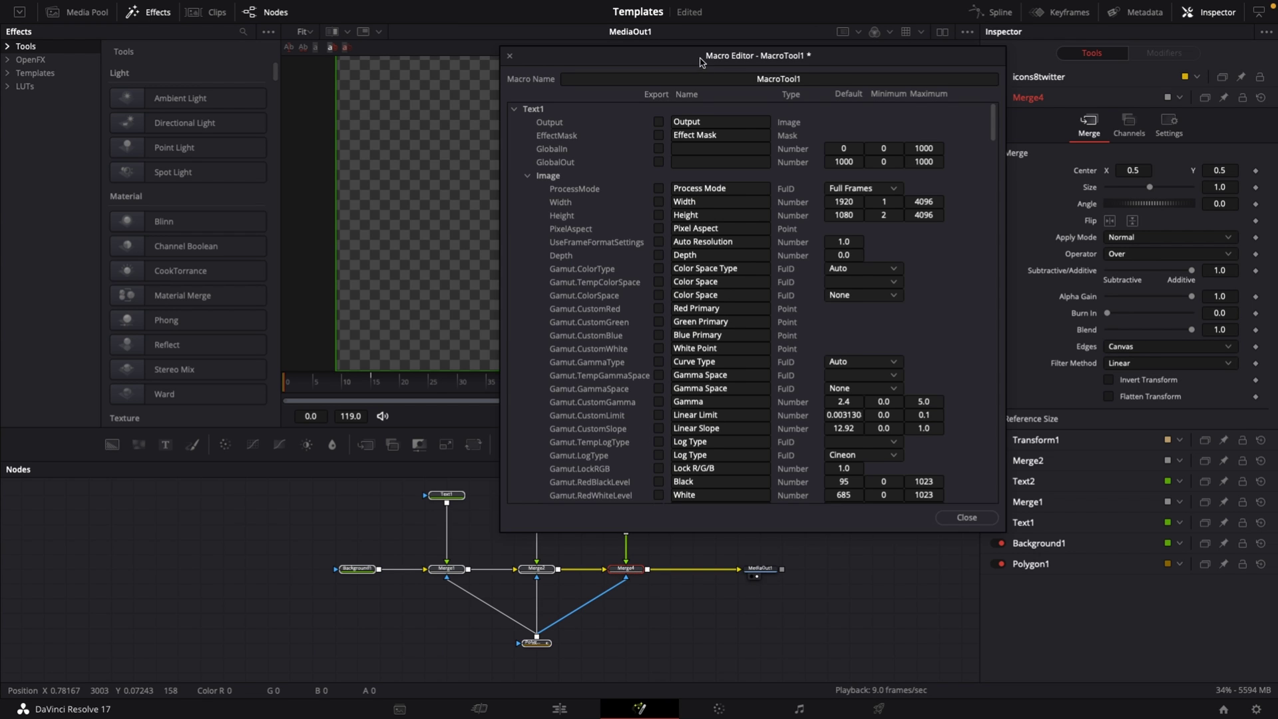
left_click_drag(700, 62, 596, 128)
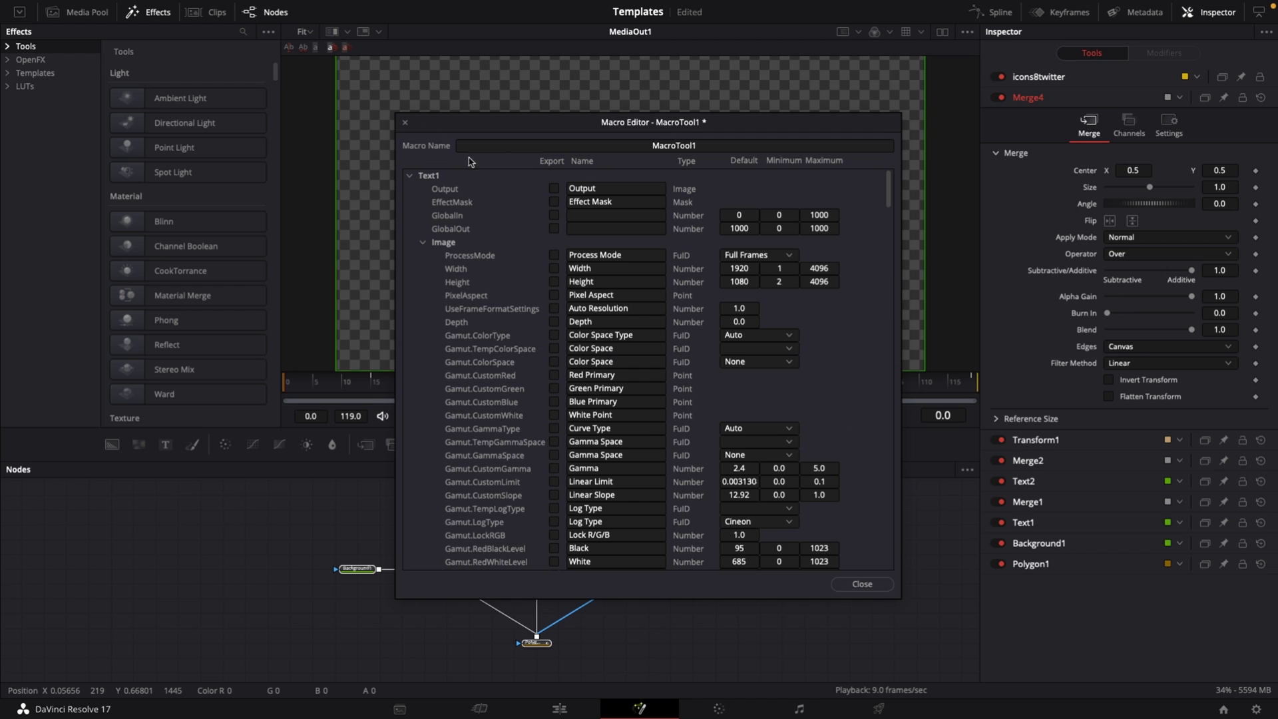
double_click(632, 144)
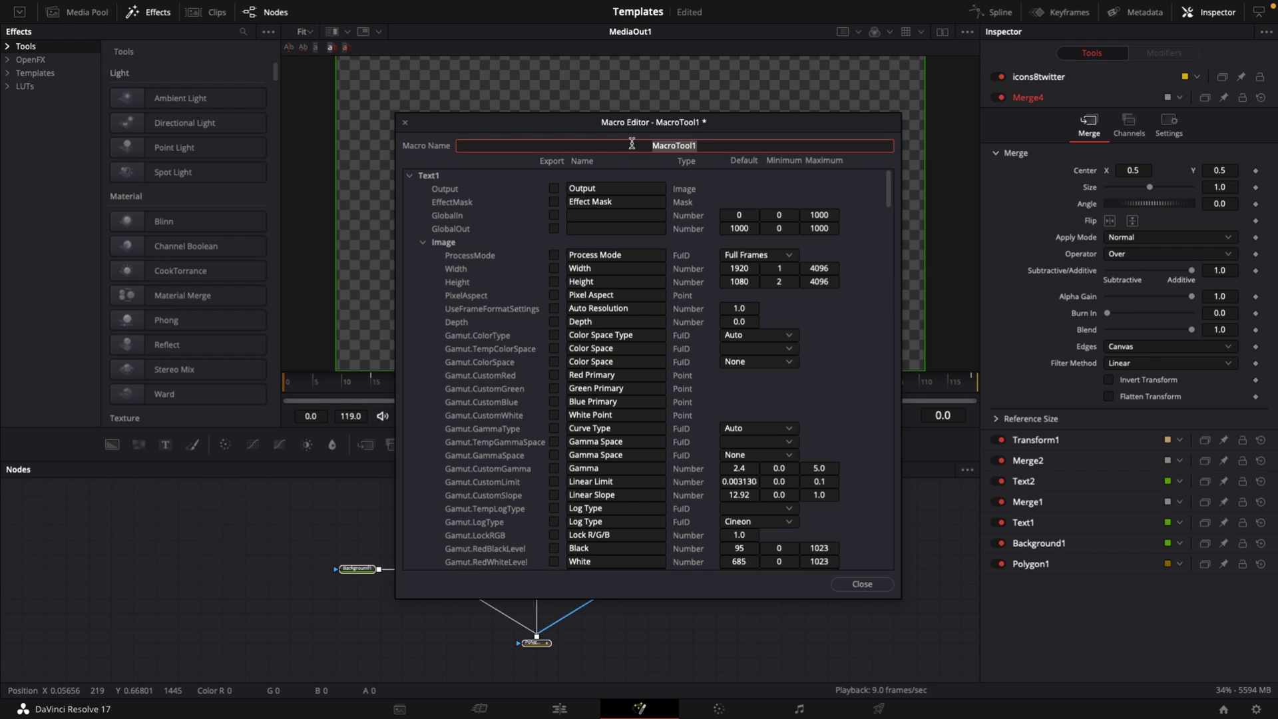
type("TwitterLogo")
left_click_drag(491, 124, 506, 110)
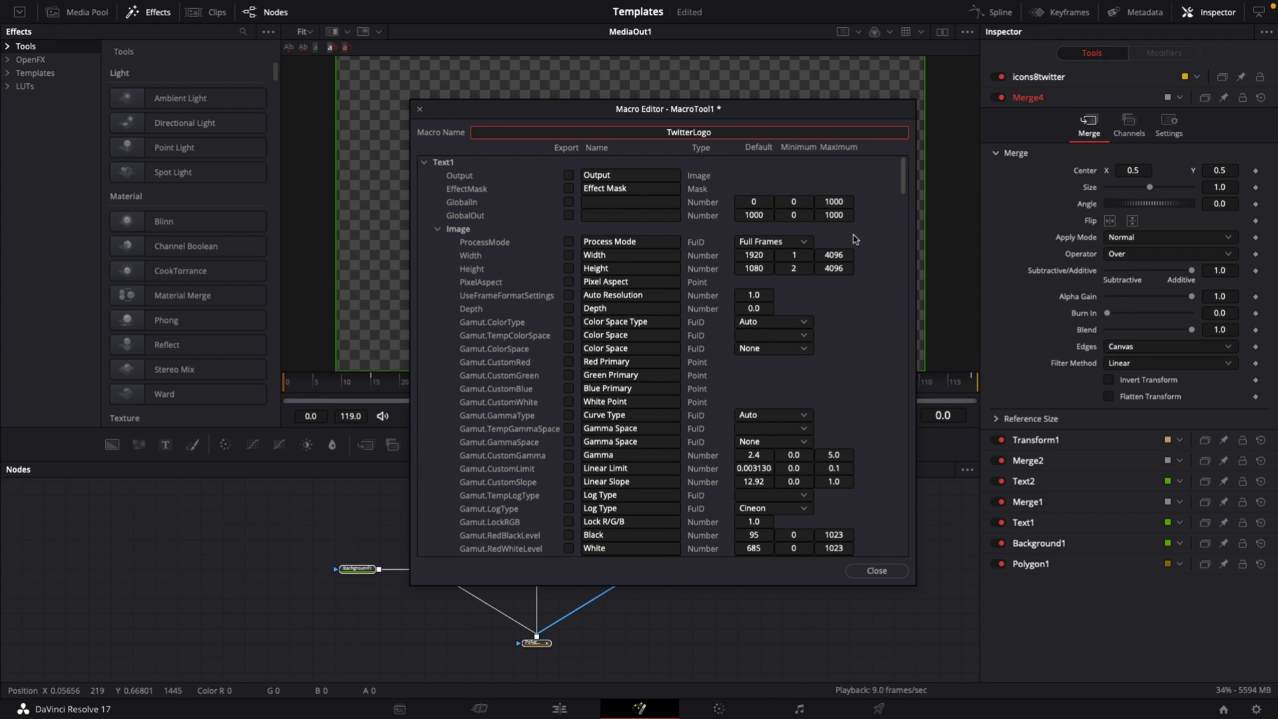
left_click(424, 163)
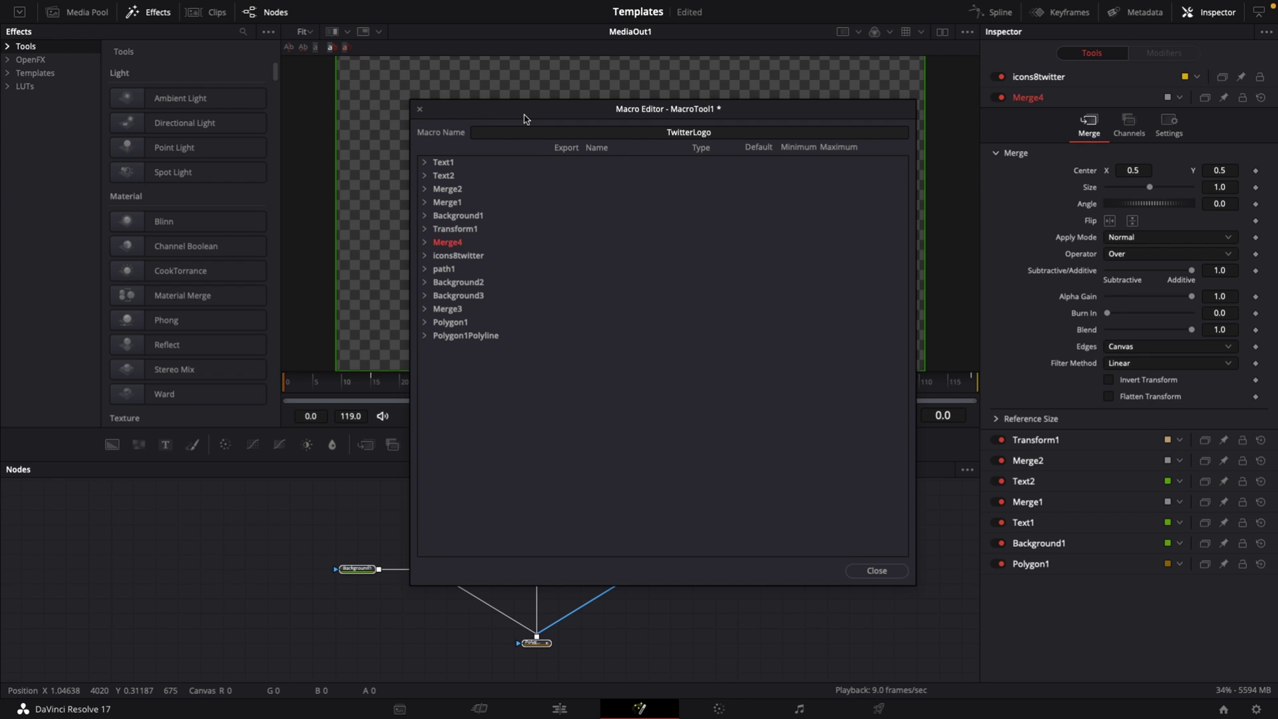
- Export Text1's Font, Green, Blue, Alpha and Size controls from the TwitterLogo macro
left_click(425, 162)
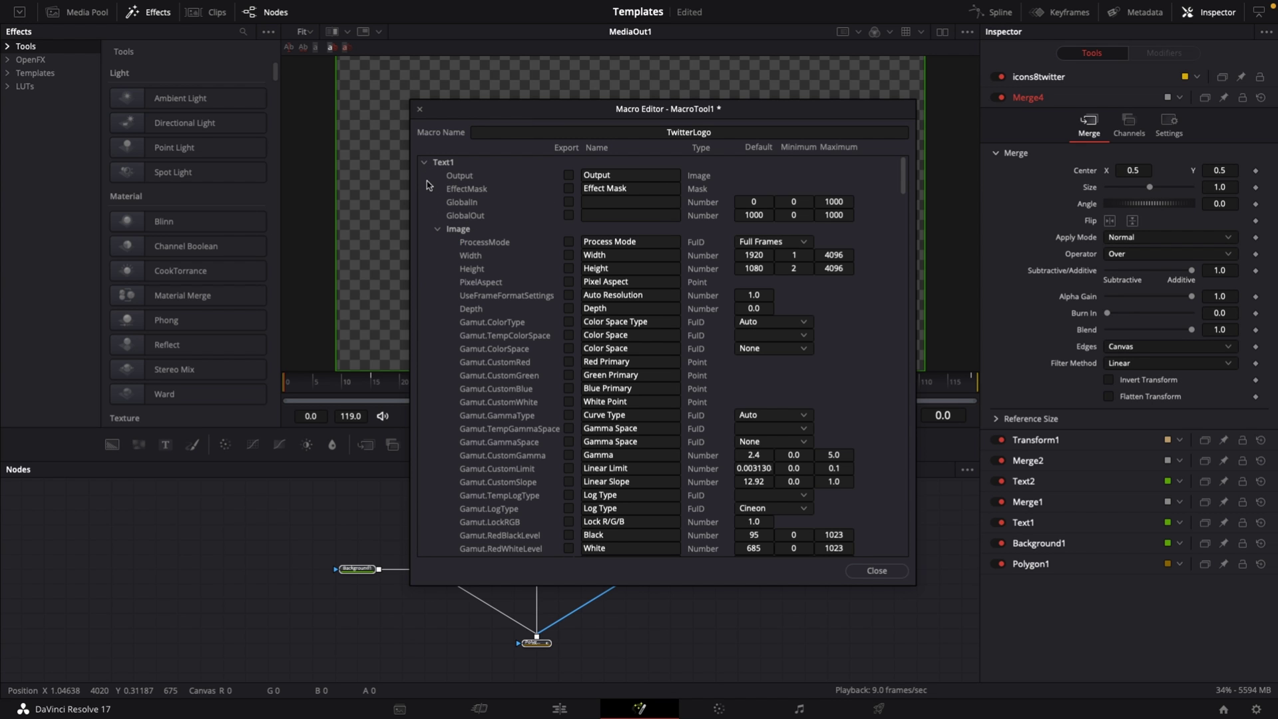
left_click(436, 230)
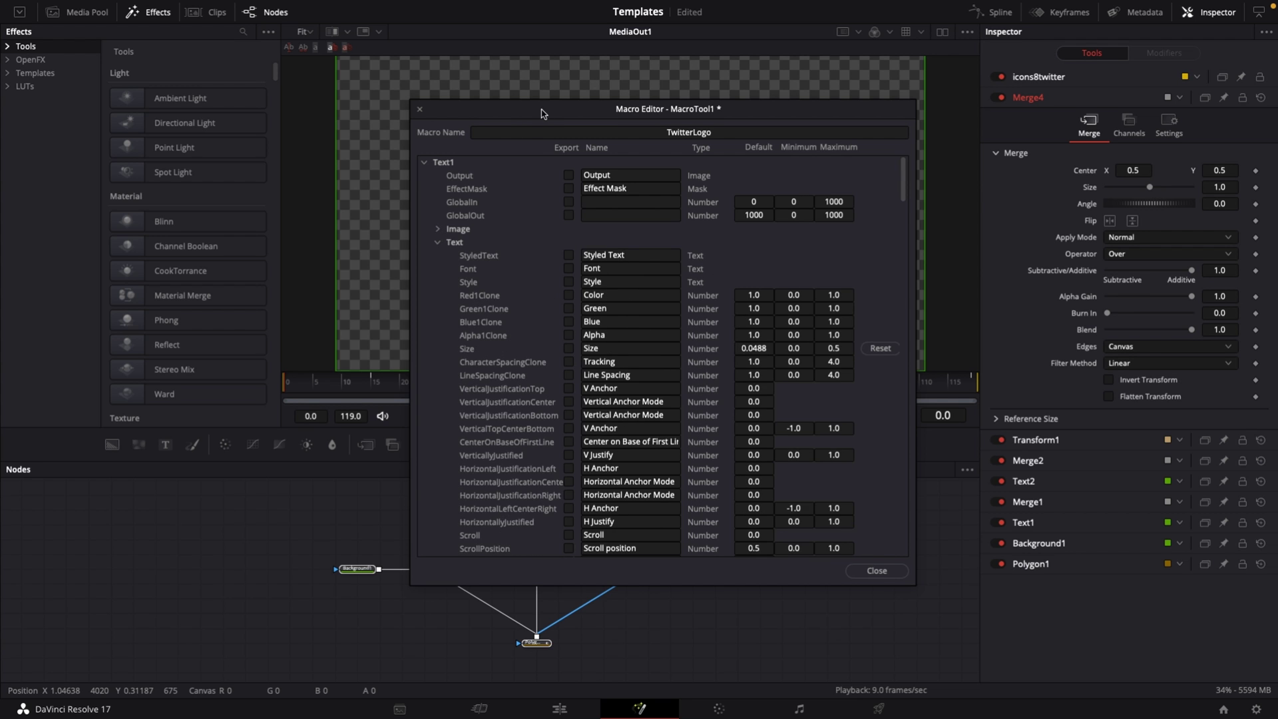
left_click_drag(545, 114, 501, 148)
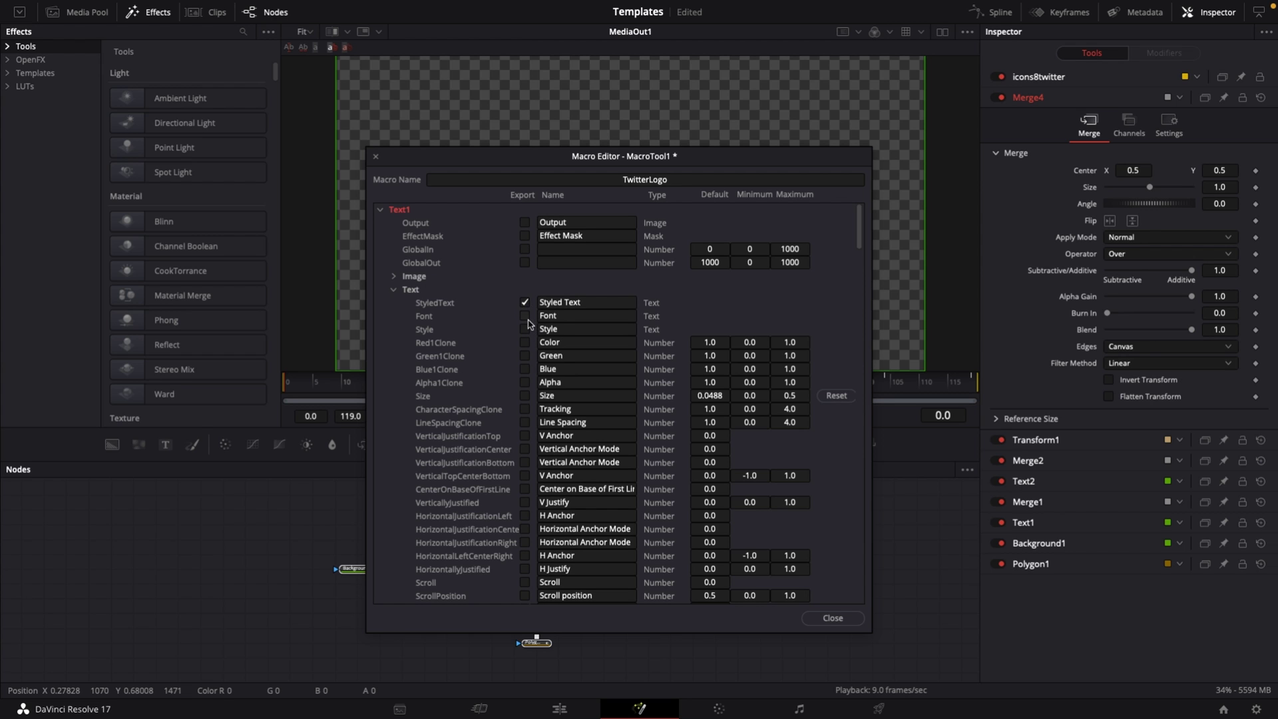
left_click(526, 316)
left_click(525, 357)
left_click(524, 370)
left_click(524, 383)
left_click(526, 397)
left_click(393, 290)
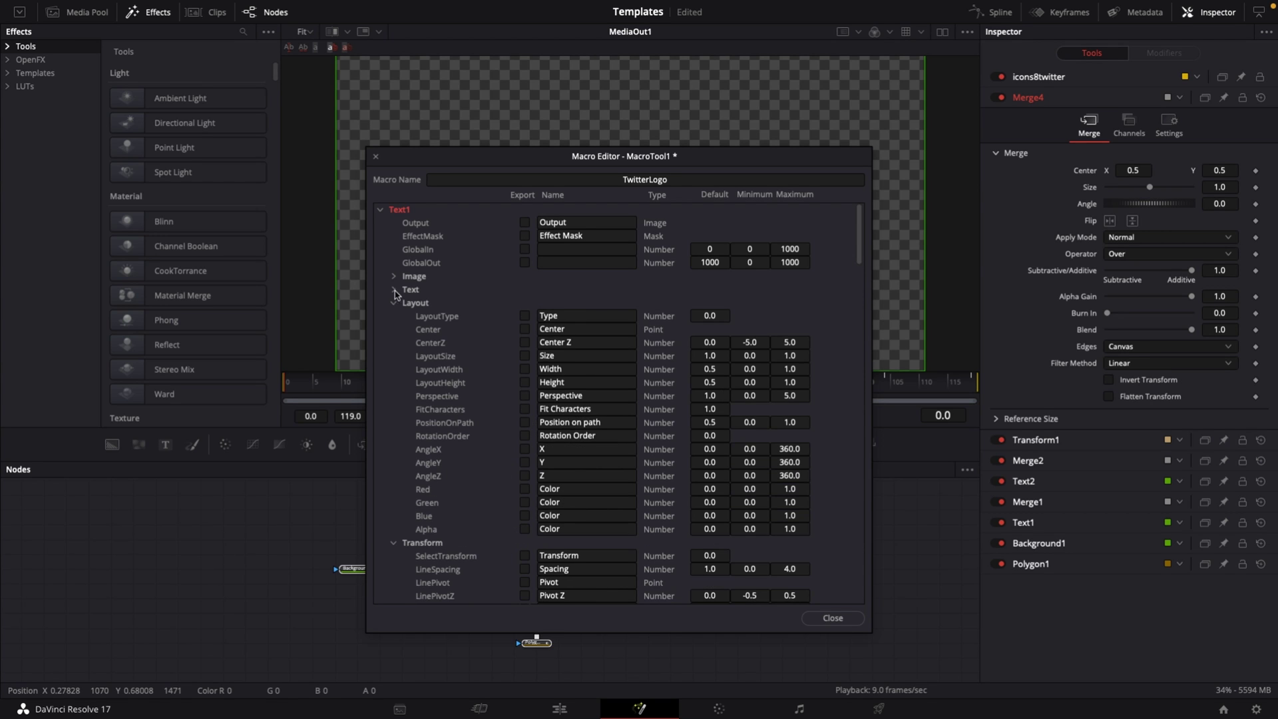
left_click(380, 209)
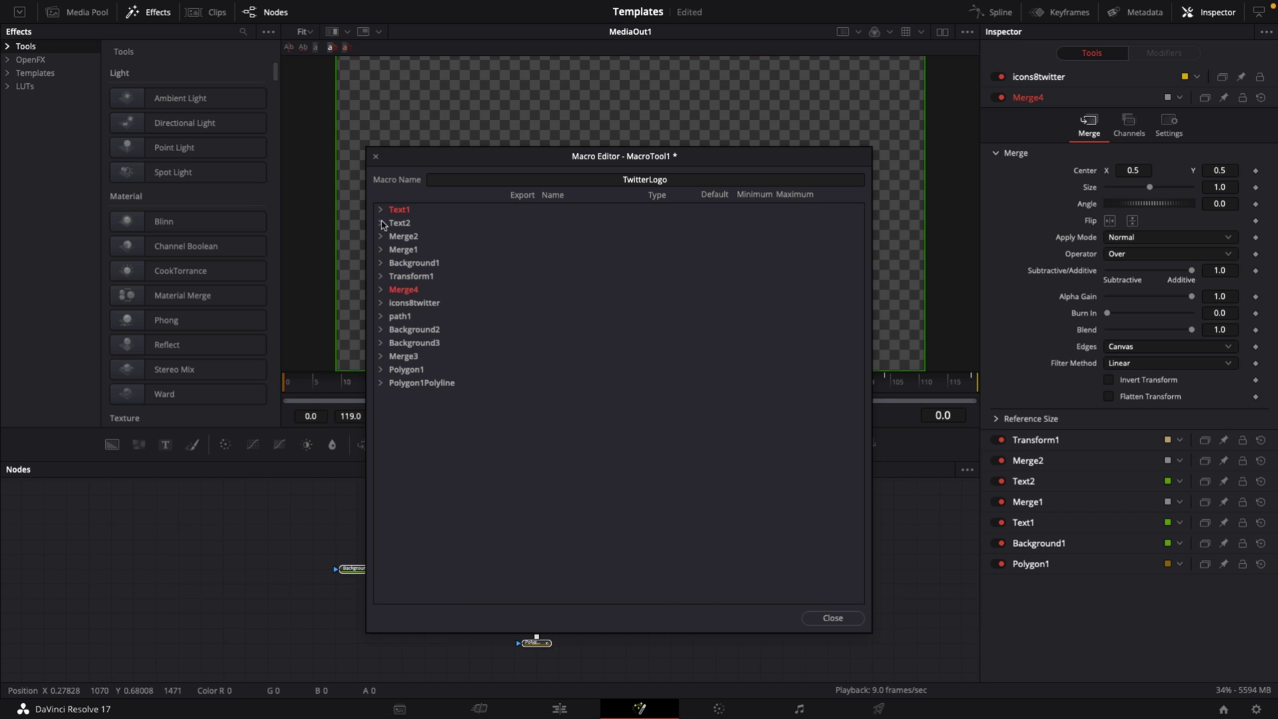
- Export Text2's styled text, Style, Green, Alpha and Size controls
left_click(381, 224)
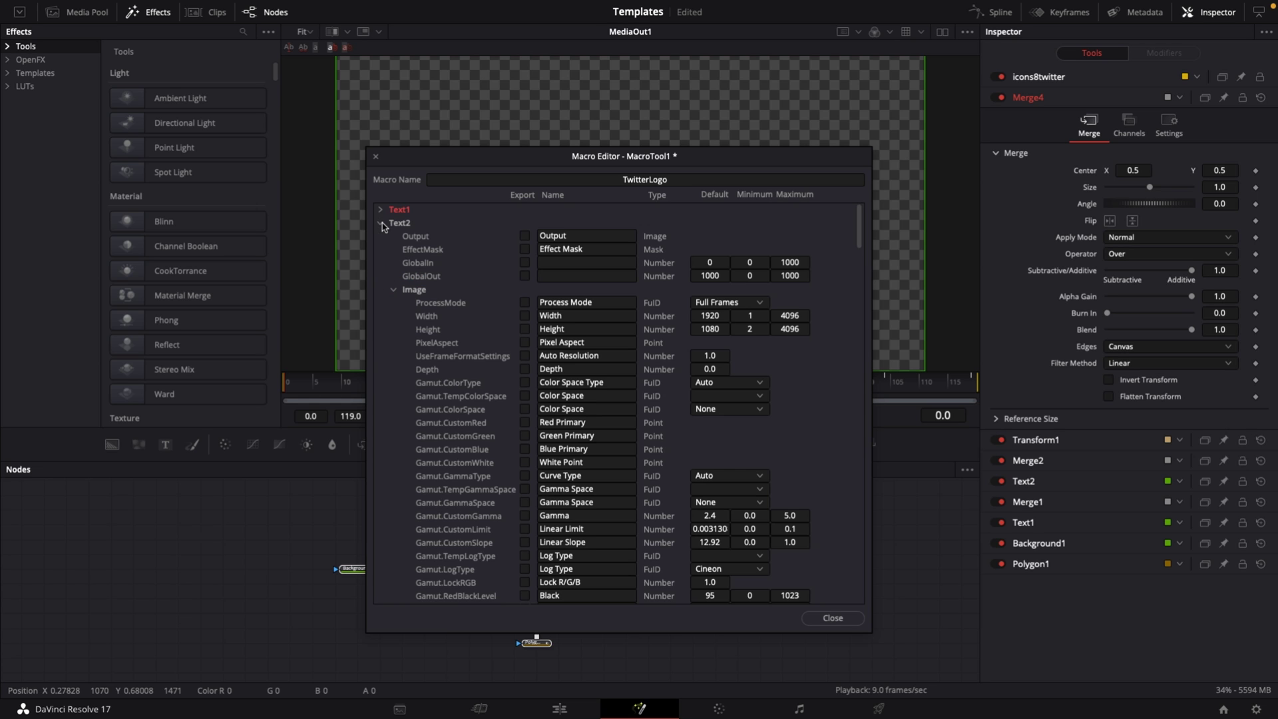
left_click(394, 291)
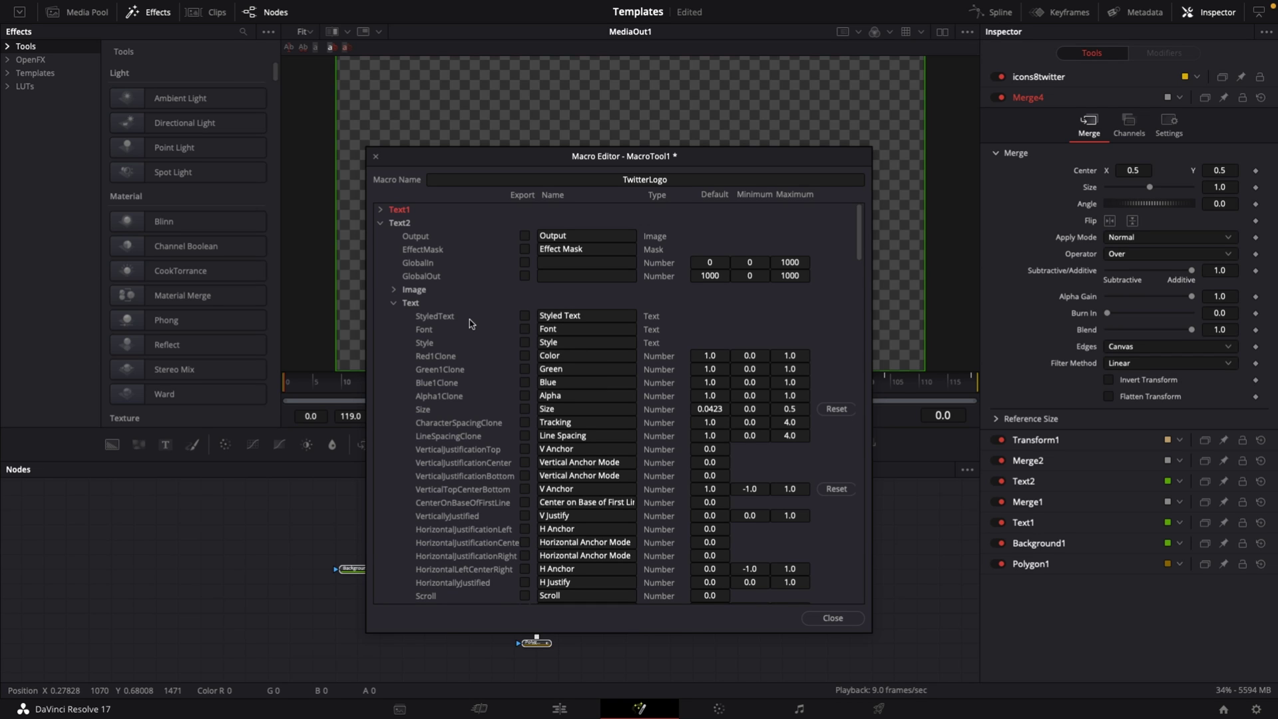
left_click(525, 317)
left_click(526, 343)
left_click(525, 369)
left_click(525, 396)
left_click(526, 410)
left_click(382, 225)
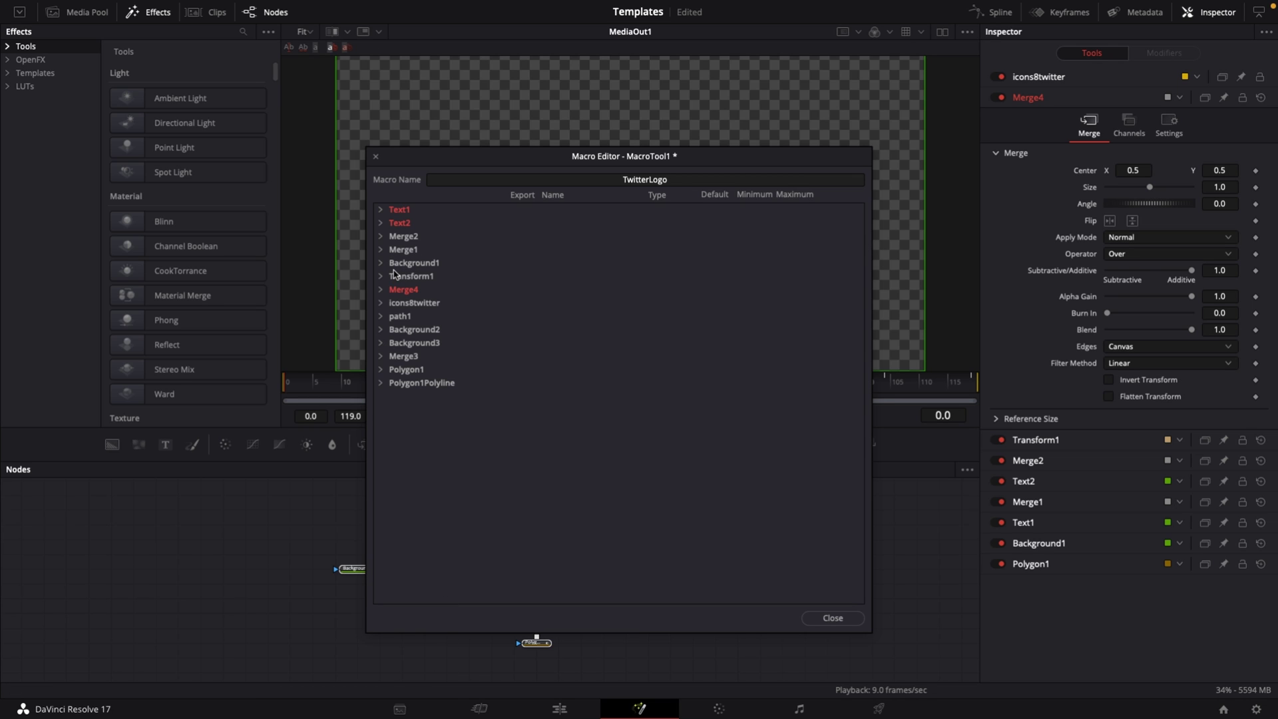
- Export Background2's colour Type and top-left red and green values
left_click(381, 303)
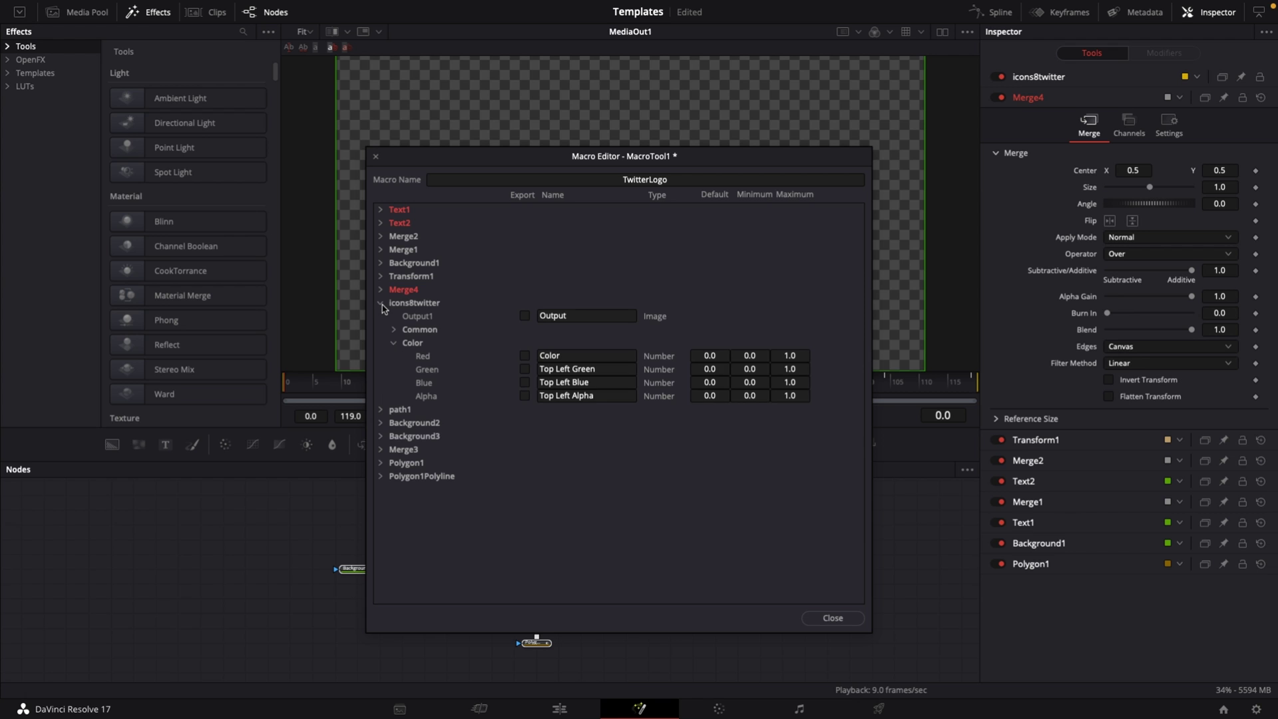
left_click(383, 304)
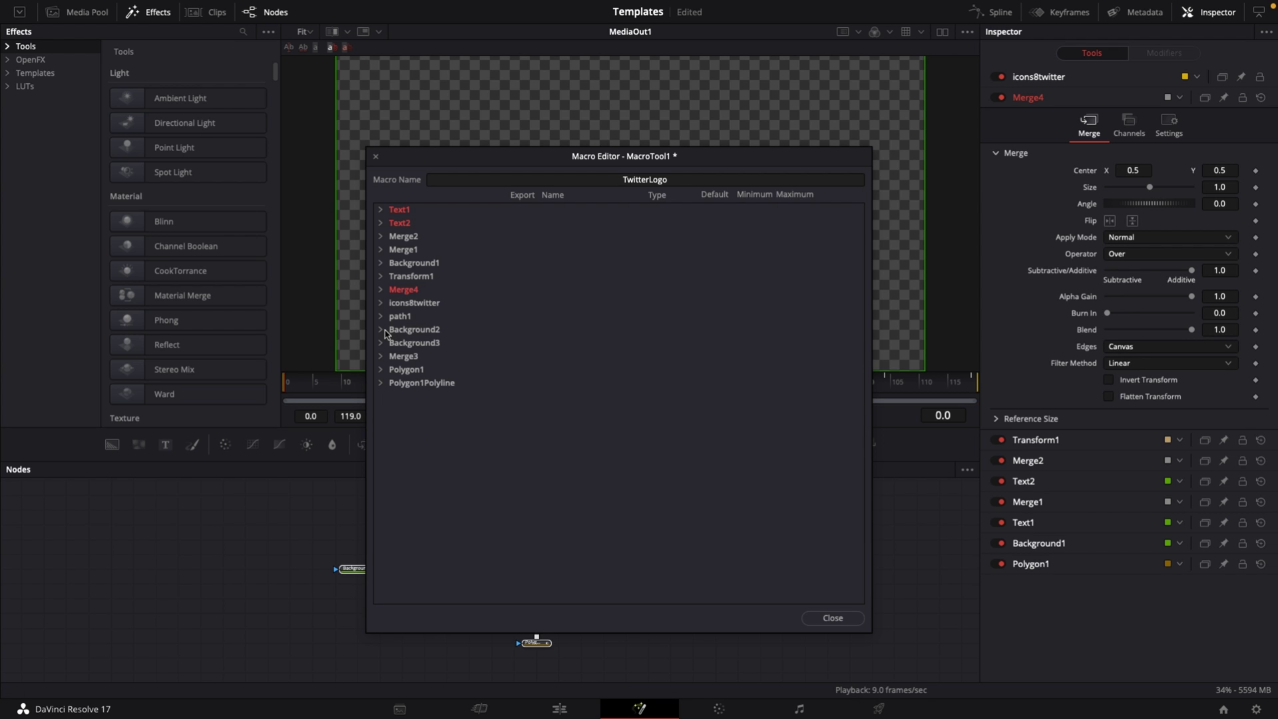
left_click(380, 330)
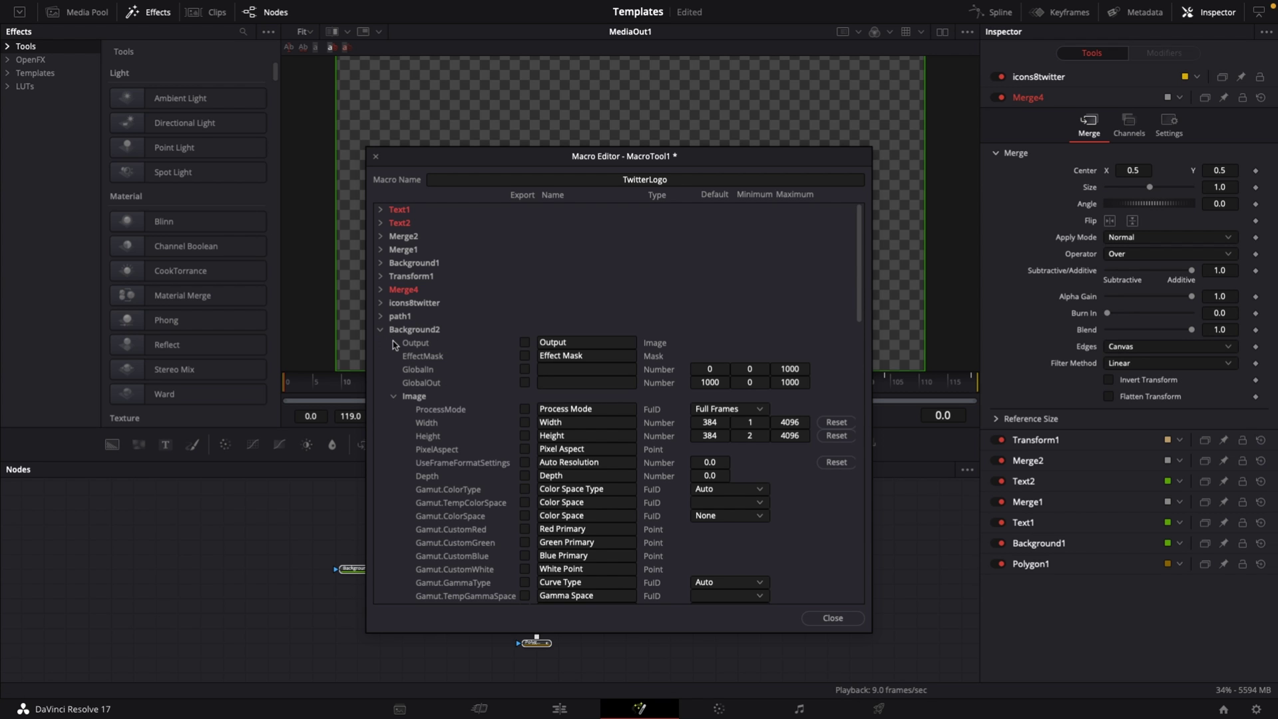
scroll(413, 381, "down", 3)
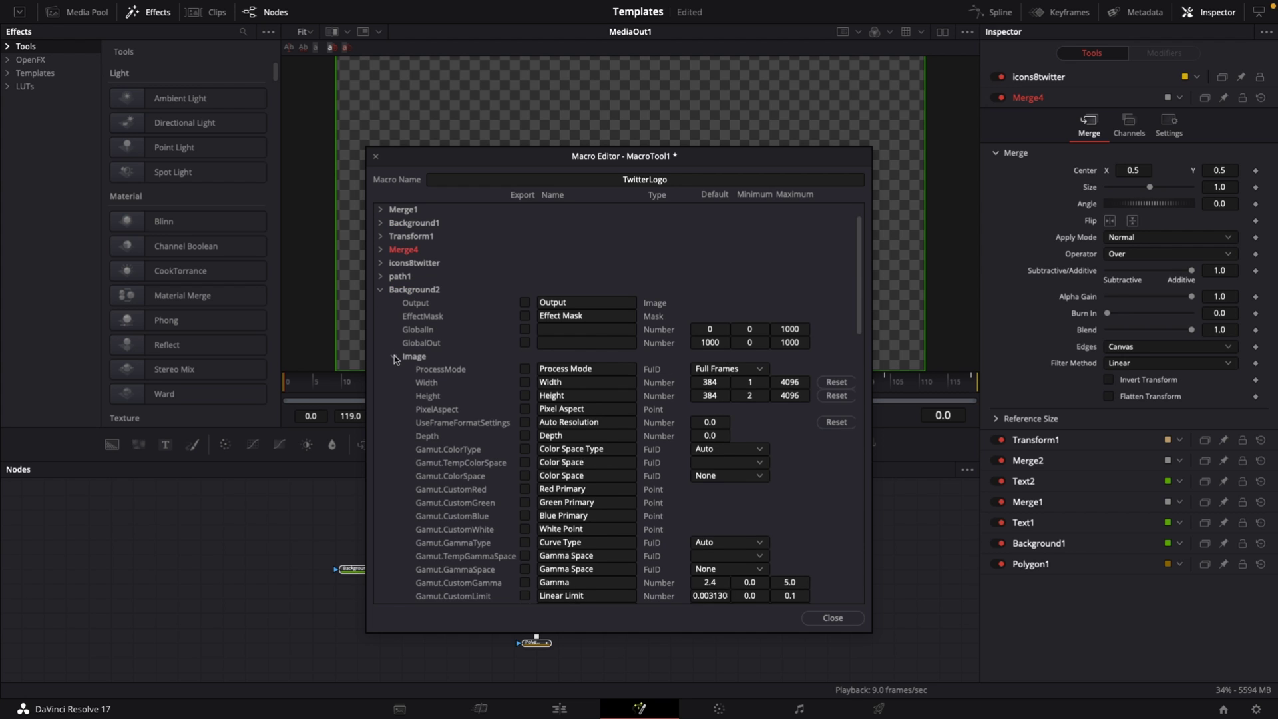
left_click(394, 356)
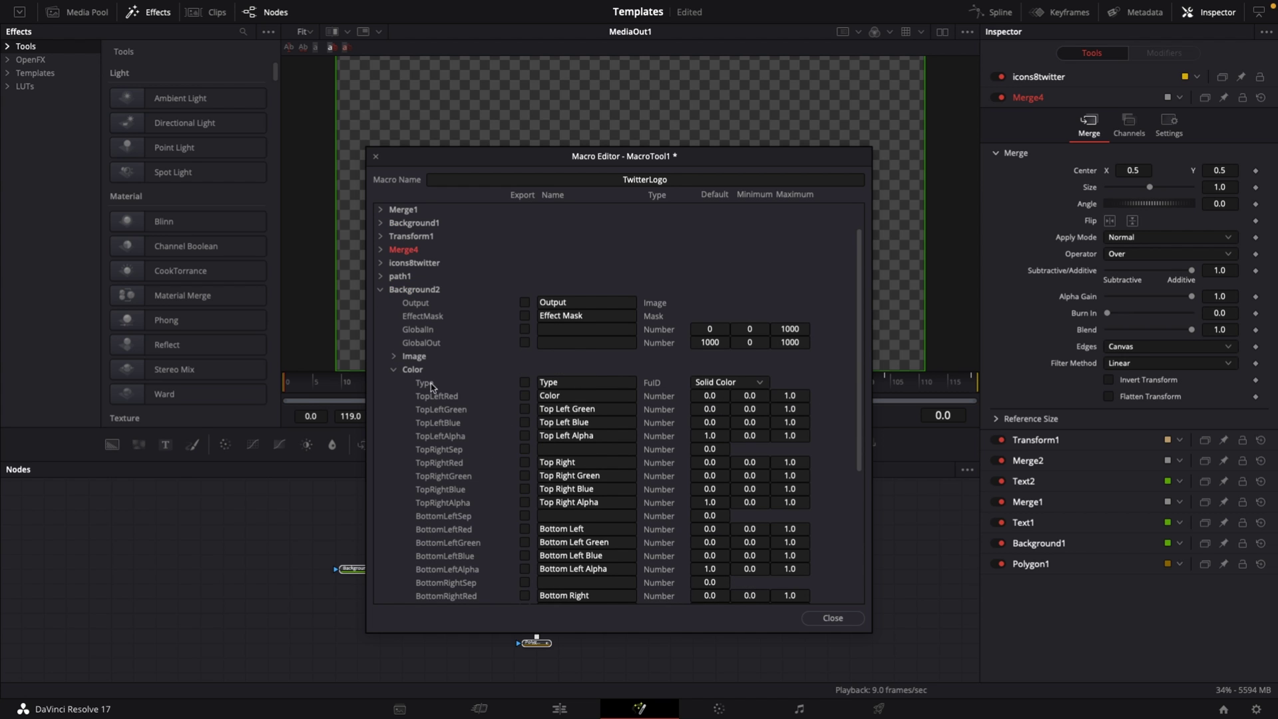
scroll(488, 384, "down", 3)
left_click(525, 342)
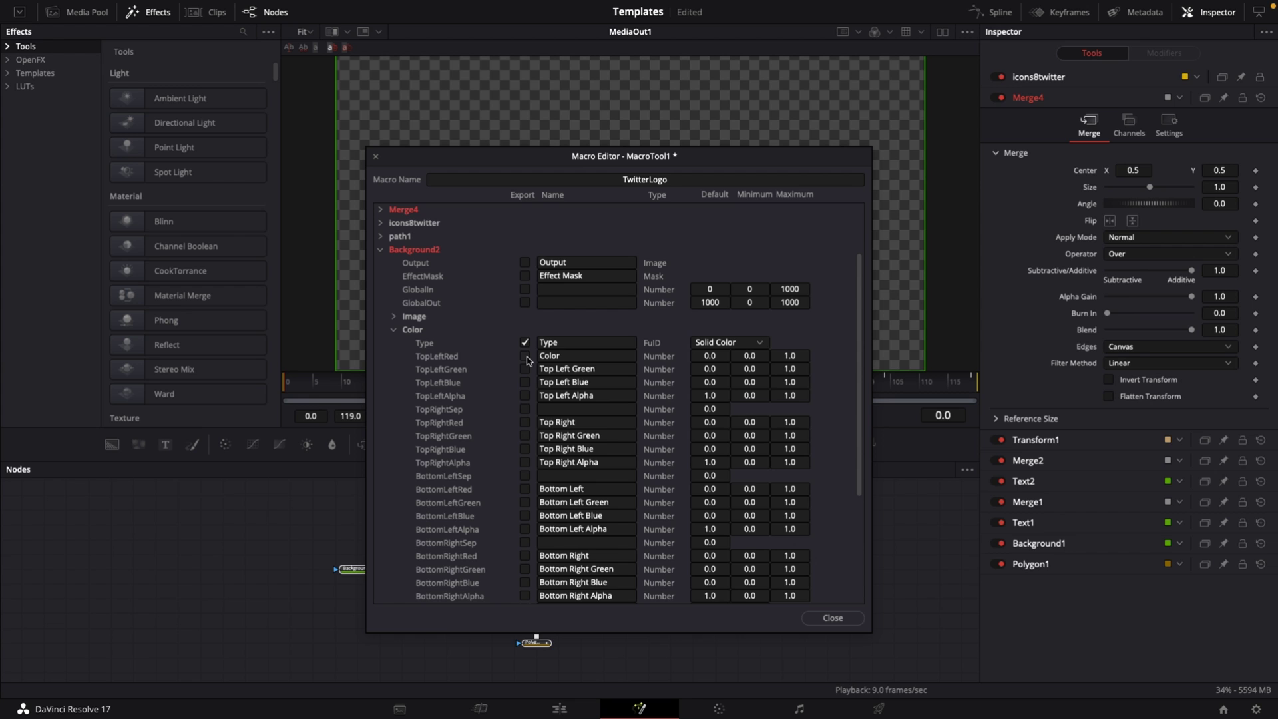
left_click(525, 355)
left_click(525, 368)
left_click(380, 252)
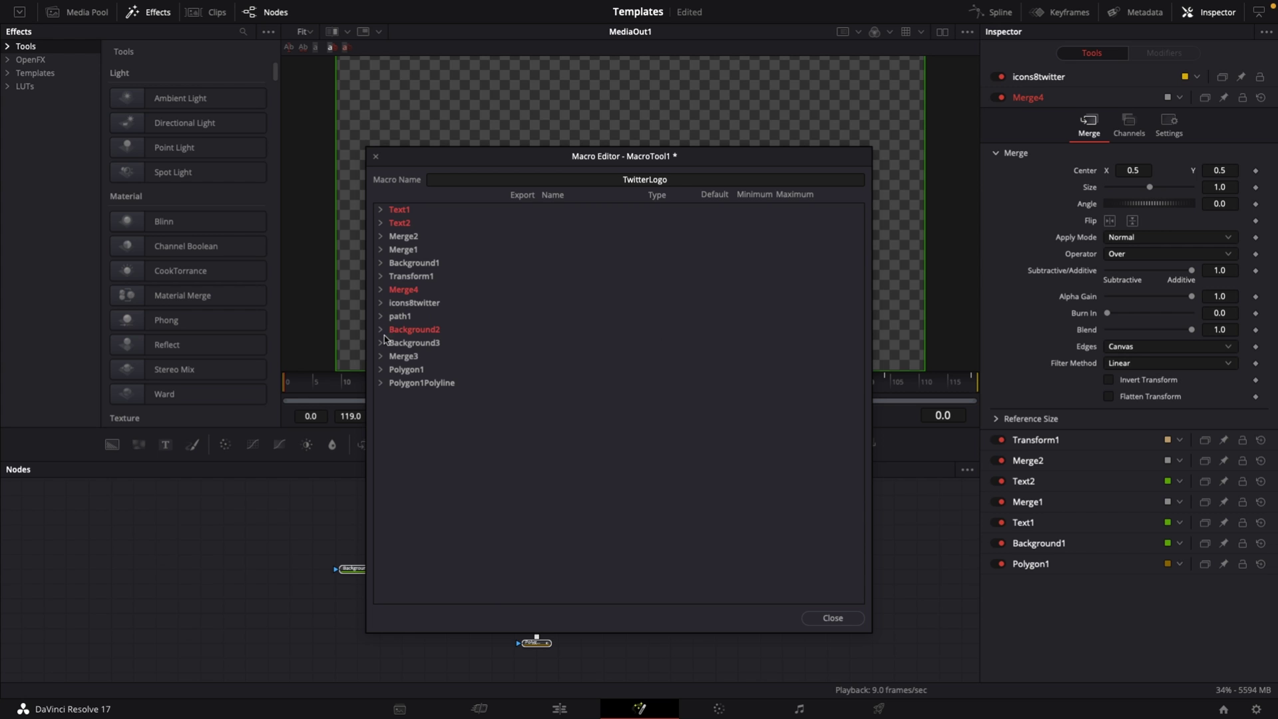
- Export Polygon1's MotionBlur, ShutterAngle and CenterBias settings from its Common section in the Macro Editor
left_click(381, 370)
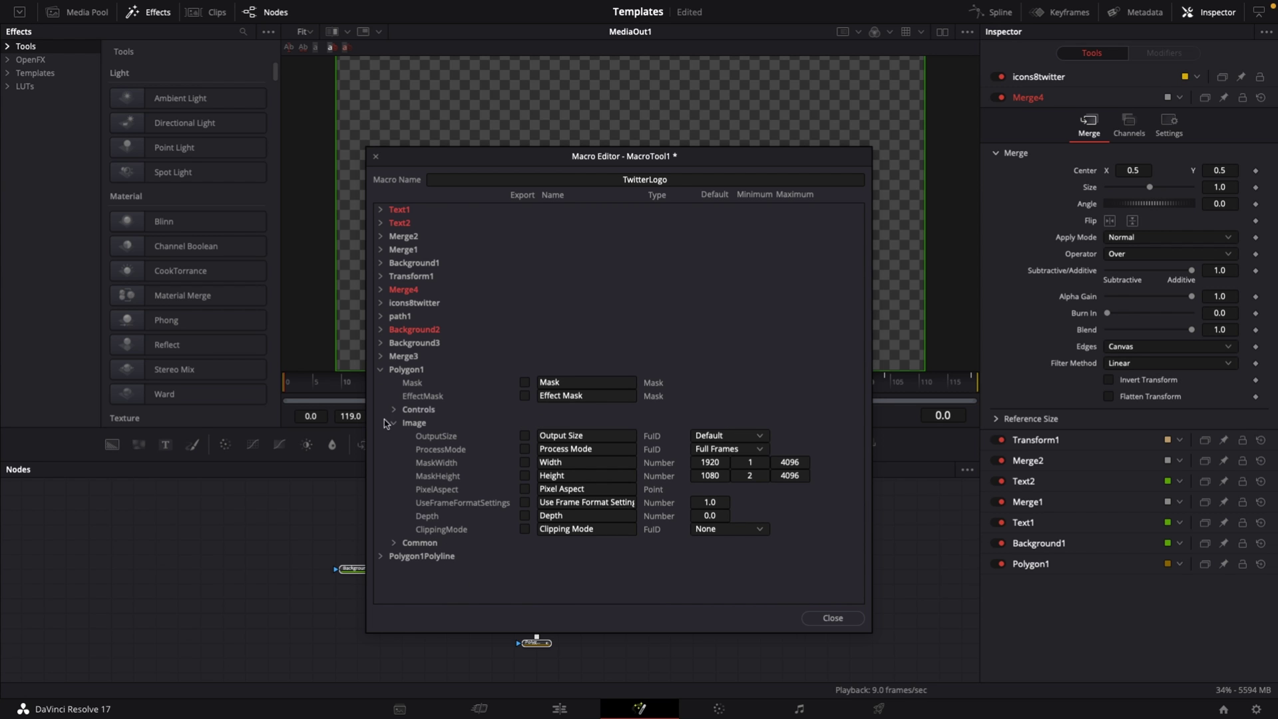
left_click(395, 544)
scroll(493, 553, "down", 2)
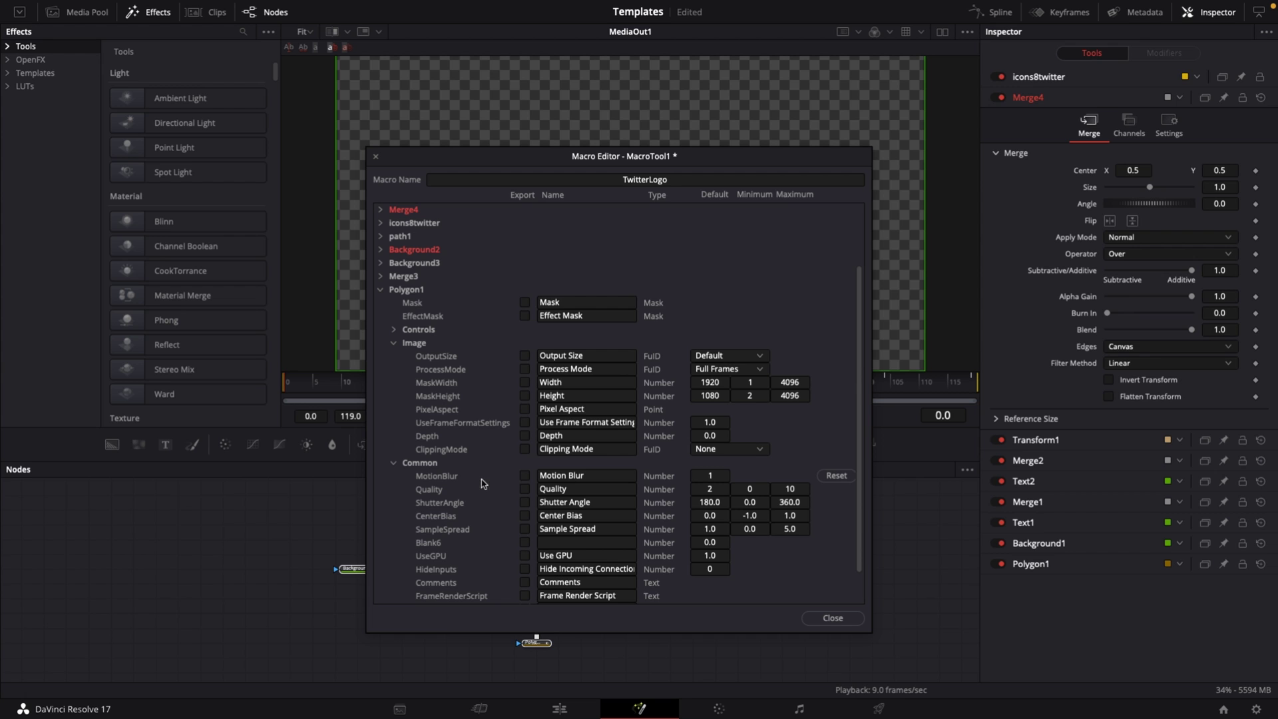
left_click(526, 477)
left_click(526, 504)
left_click(525, 516)
left_click(381, 290)
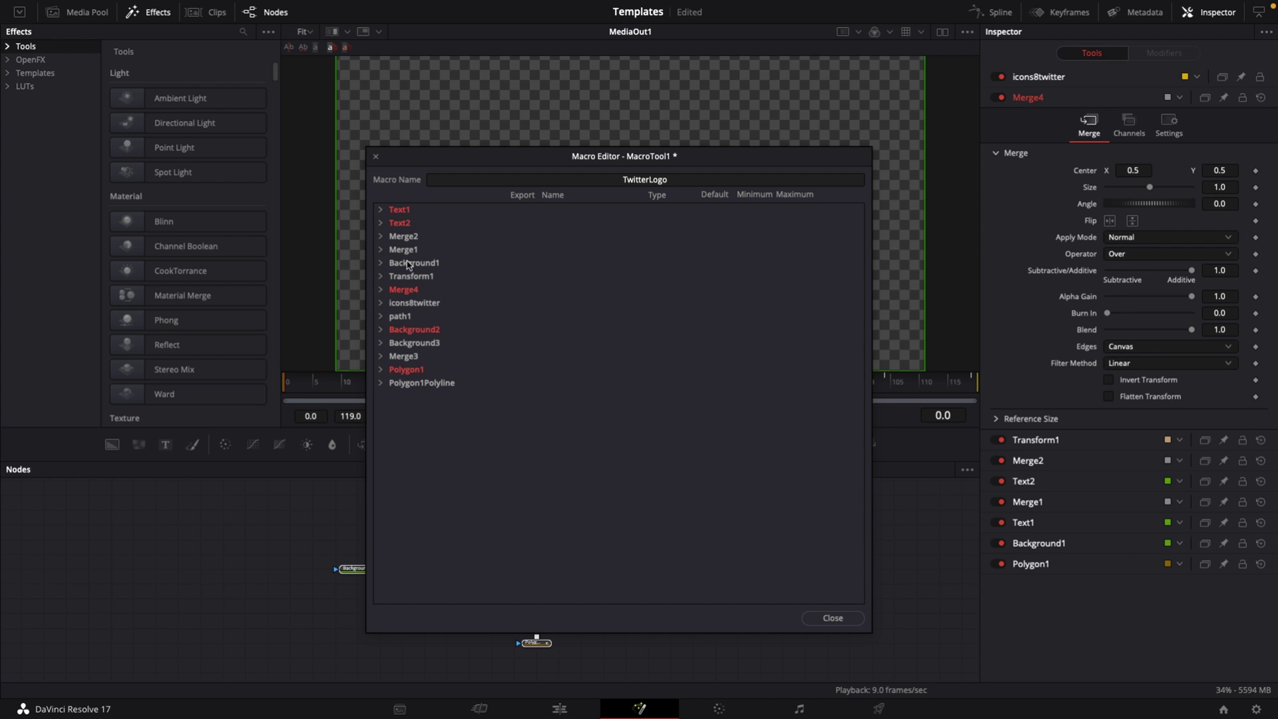
- Close the Macro Editor, agree to save the changes, and pick Desktop as the destination
left_click(820, 619)
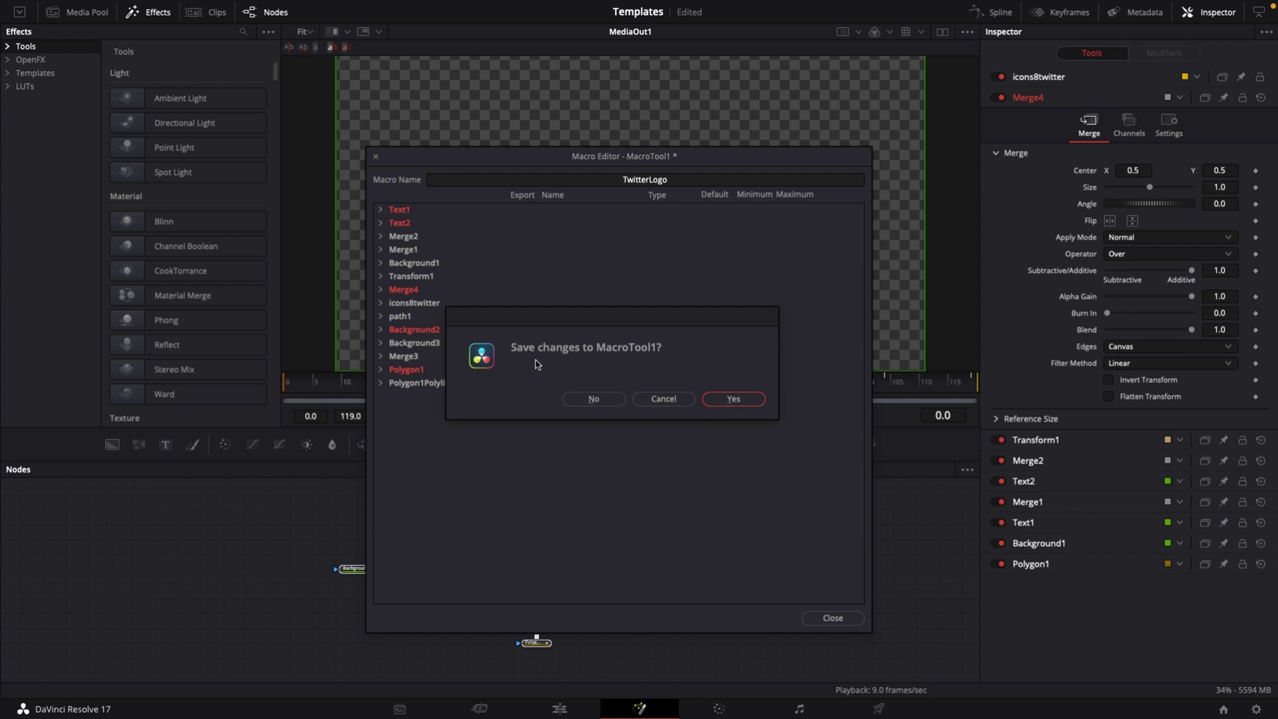
left_click(731, 400)
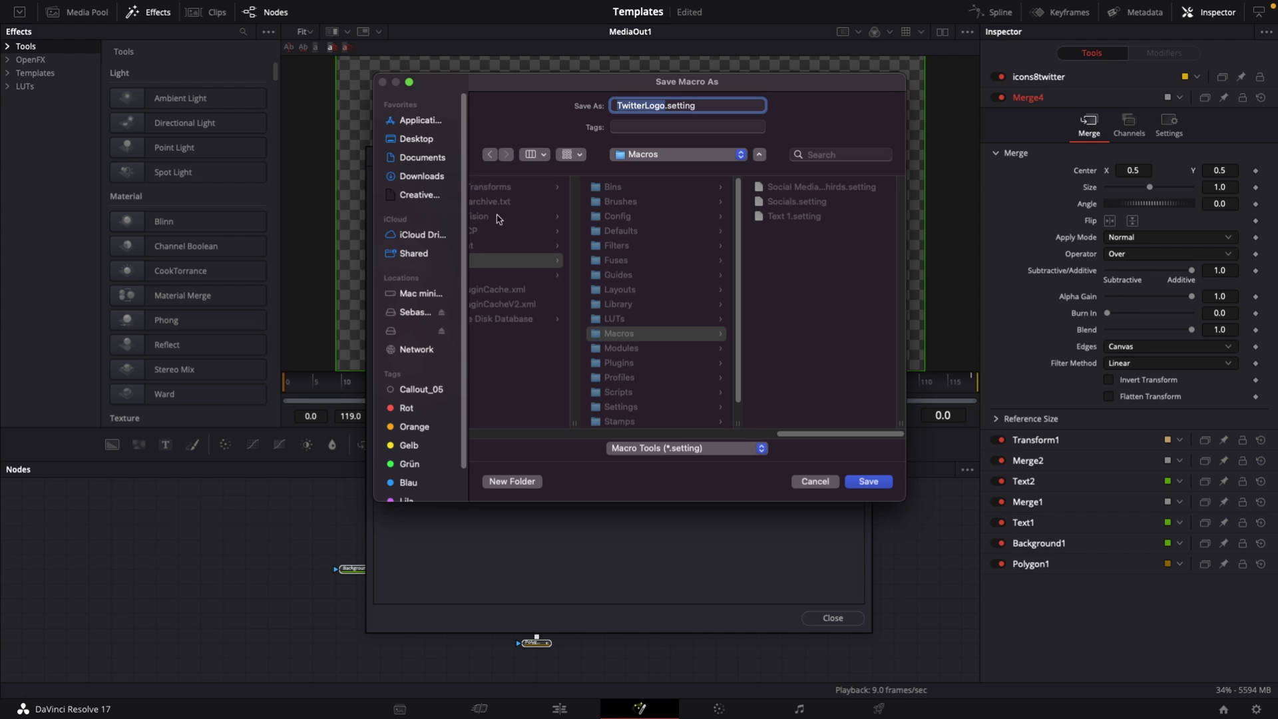
left_click(416, 140)
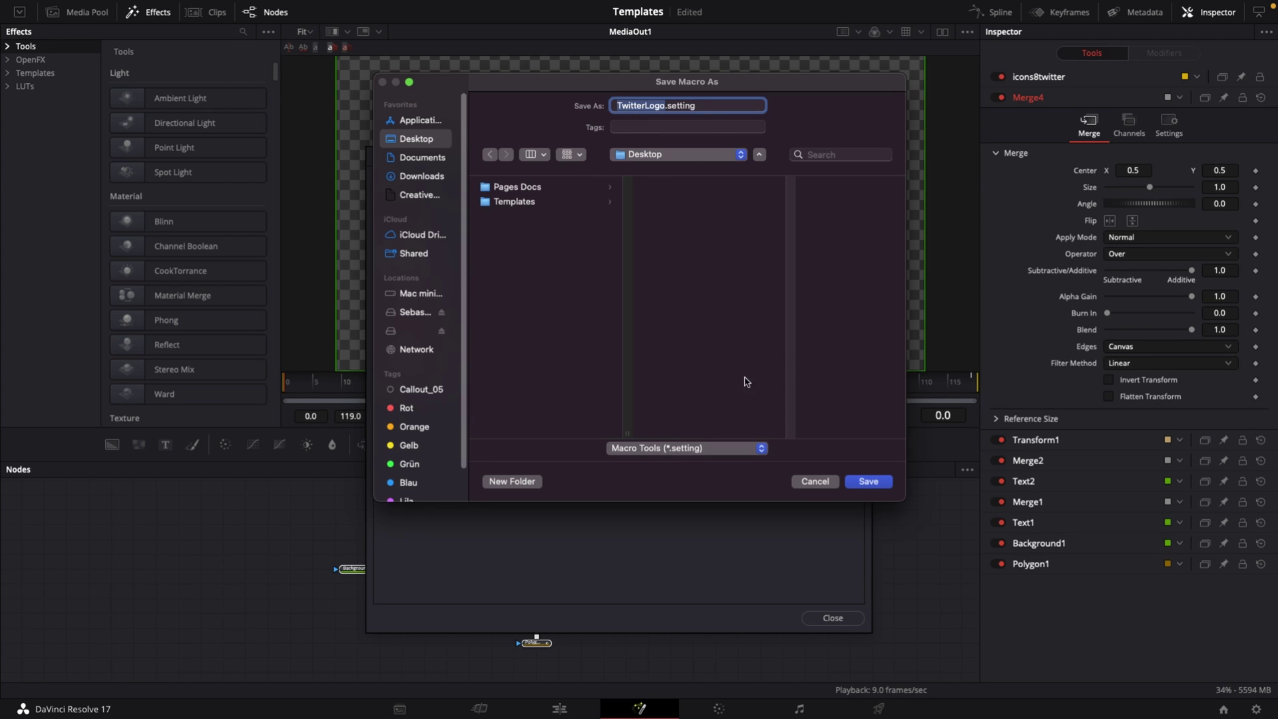
- Save the macro as TwitterLogo.setting and place the file near the desktop centre
left_click(868, 482)
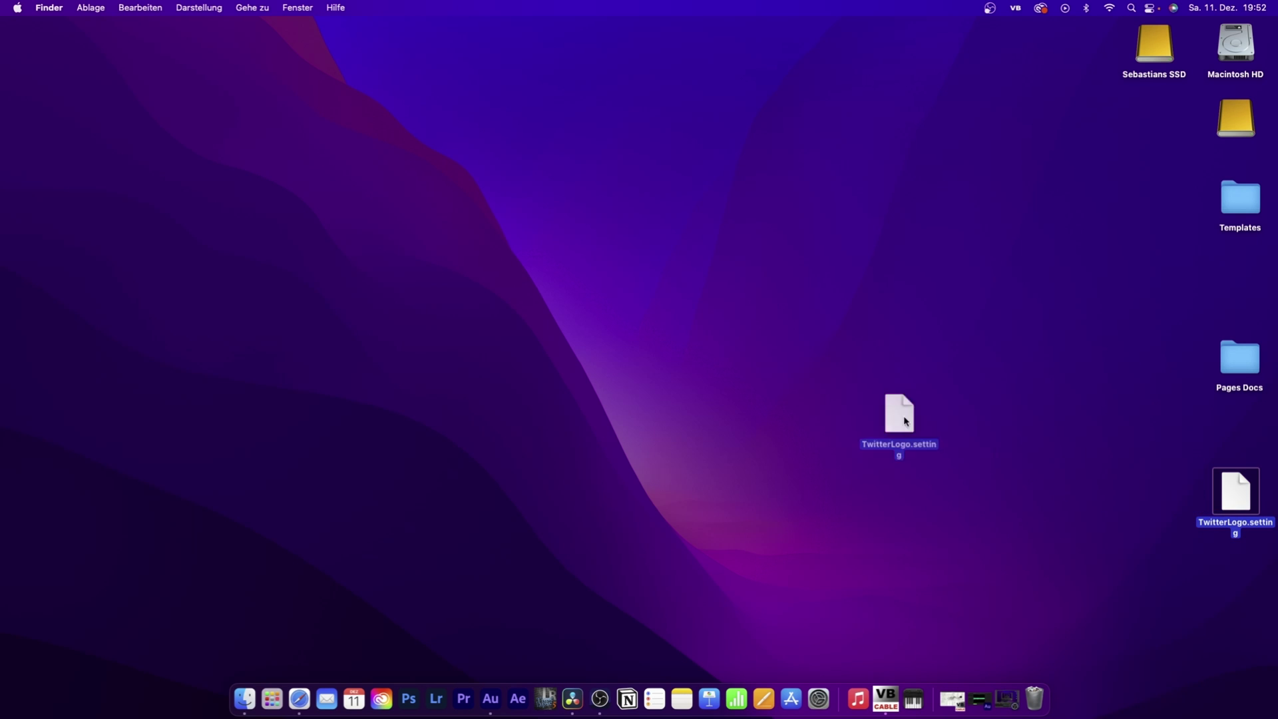
left_click_drag(905, 421, 539, 228)
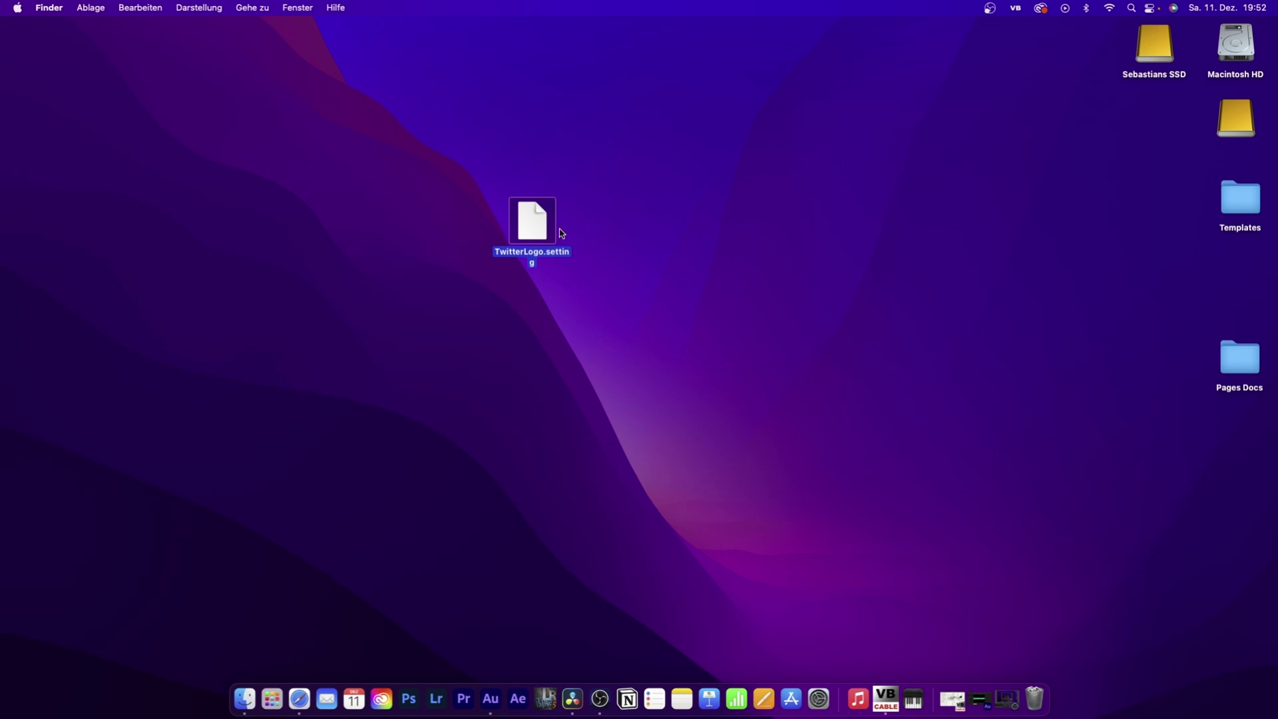
left_click(613, 245)
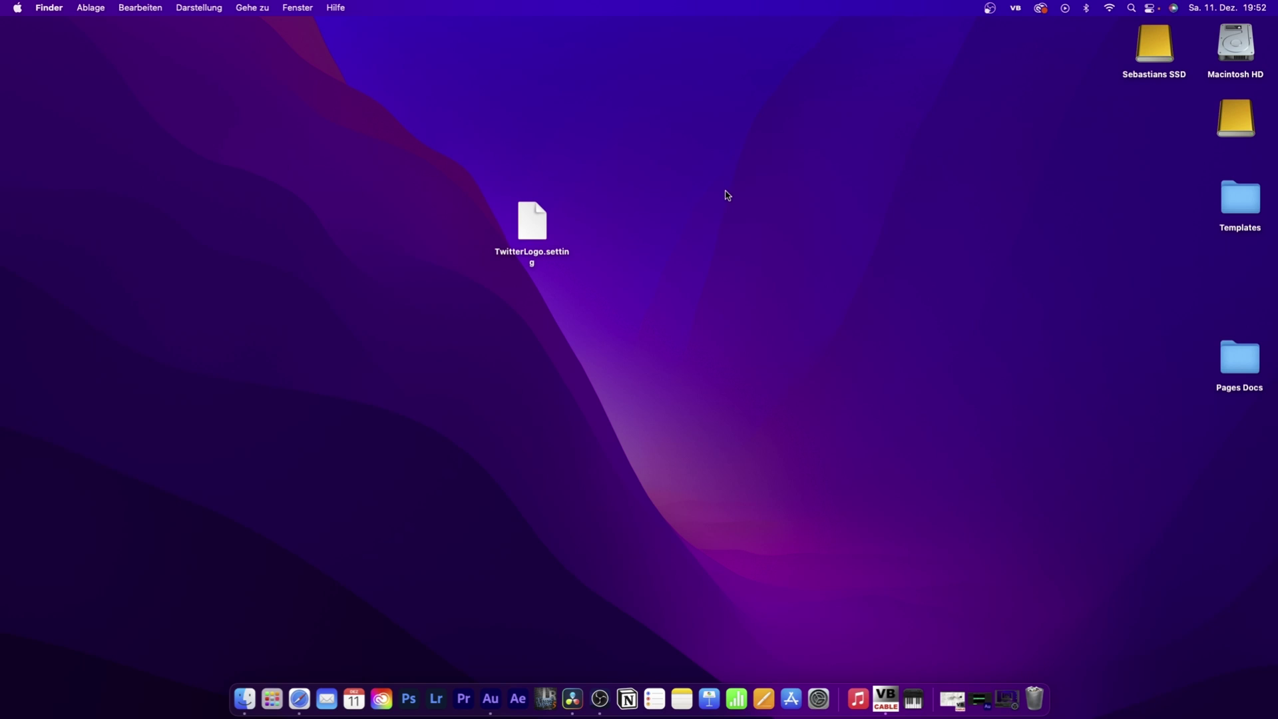
- Create a new folder named Edit on the desktop and open it
right_click(728, 195)
left_click(743, 200)
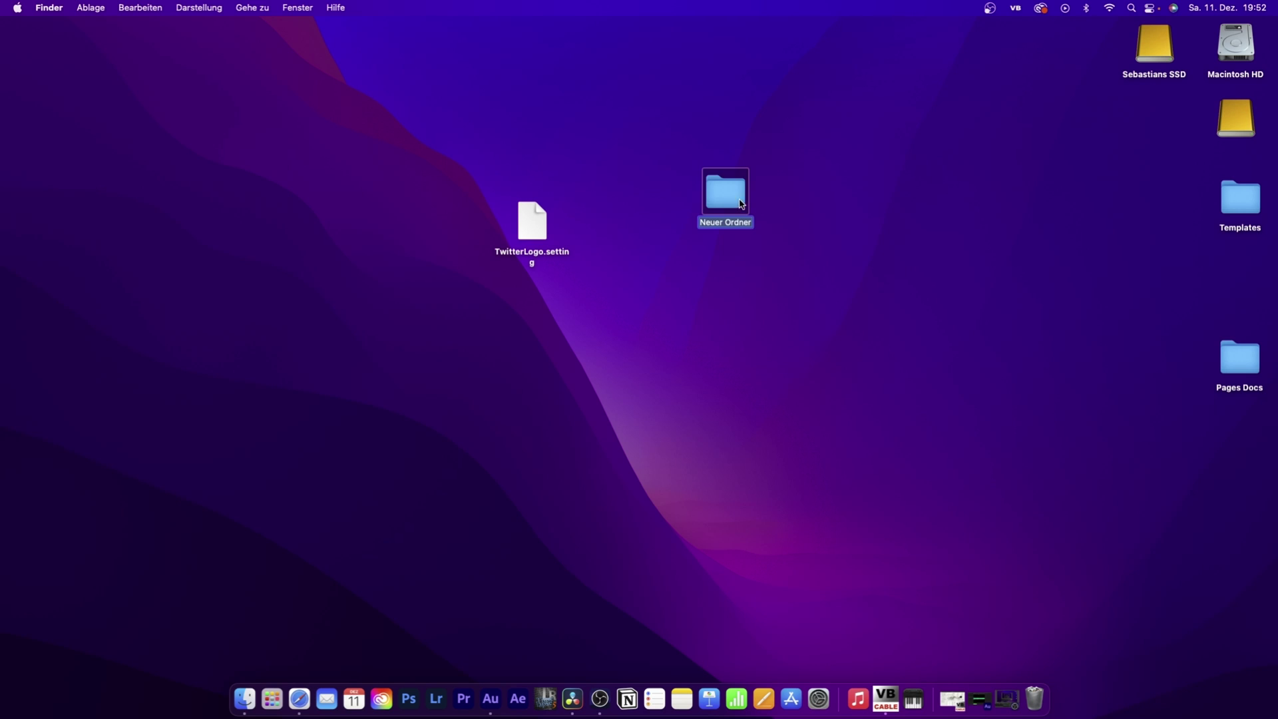
type("Edit")
key("Return")
double_click(731, 190)
- Create a Titles folder inside the Edit folder
right_click(653, 158)
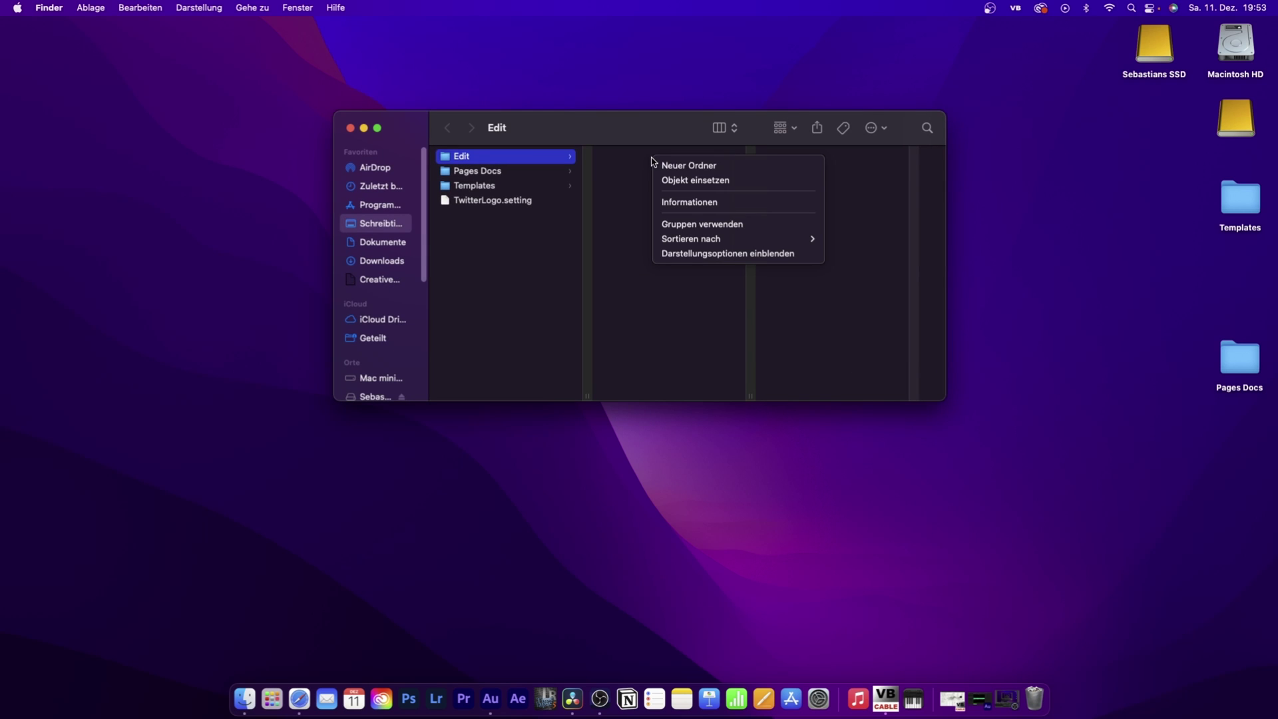
left_click(673, 168)
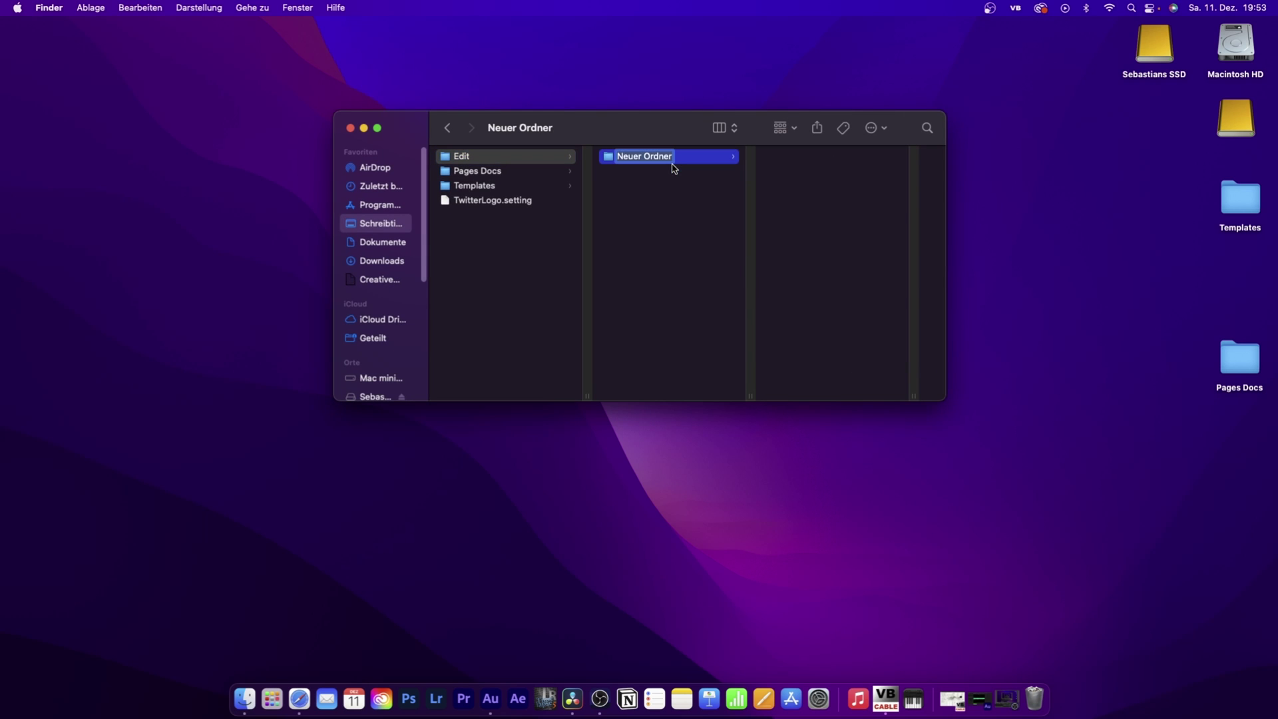
type("Titles")
key("Return")
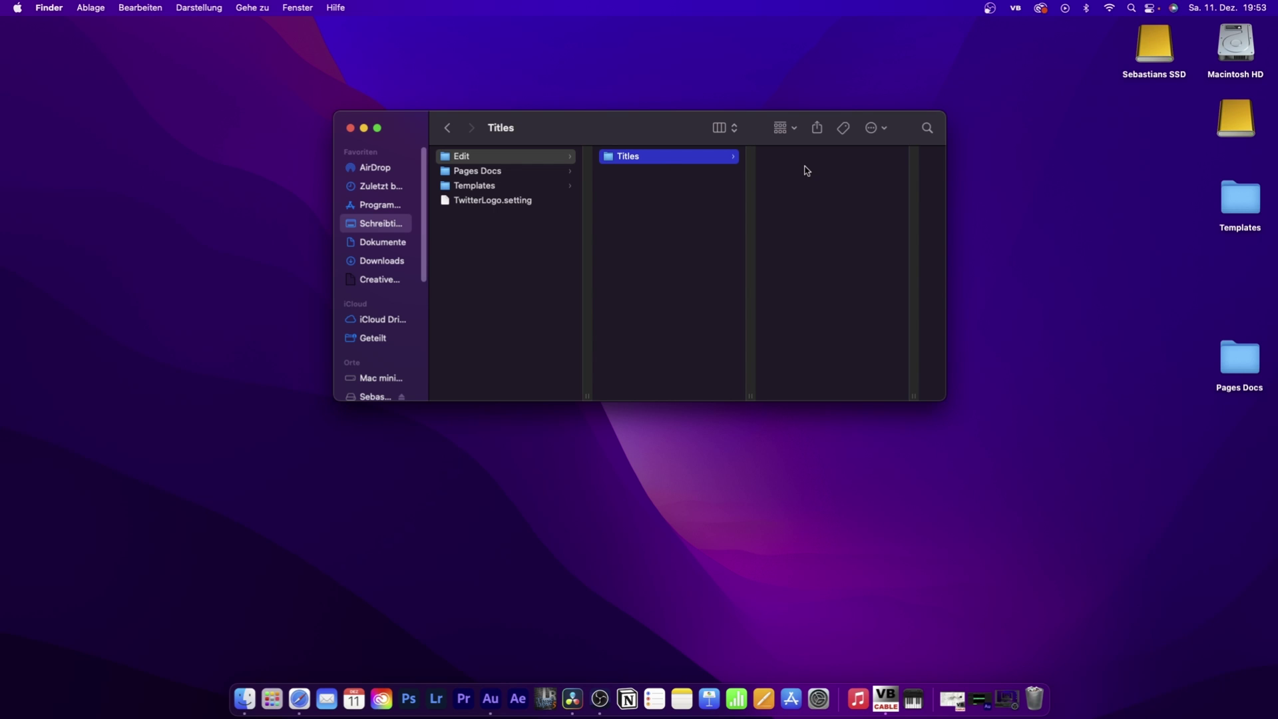
- Create a folder named Whatever inside Titles and open it
left_click(572, 699)
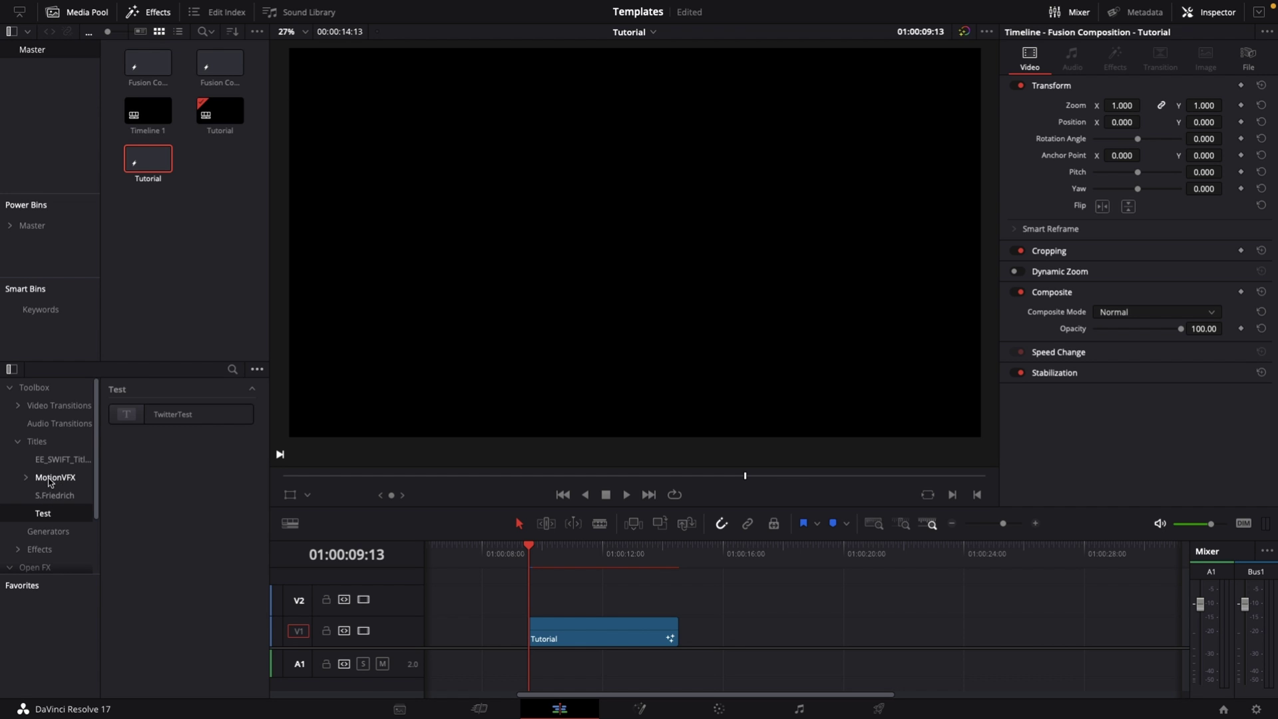
key("super+Tab")
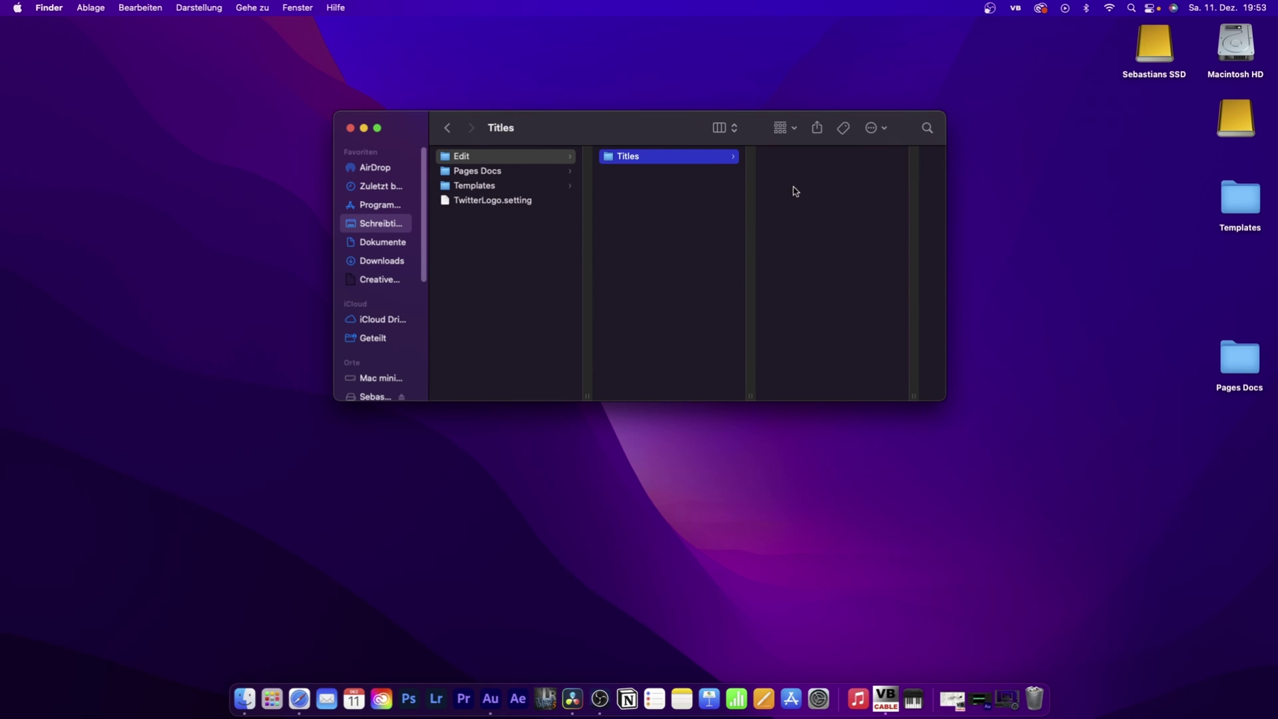
right_click(807, 181)
left_click(831, 189)
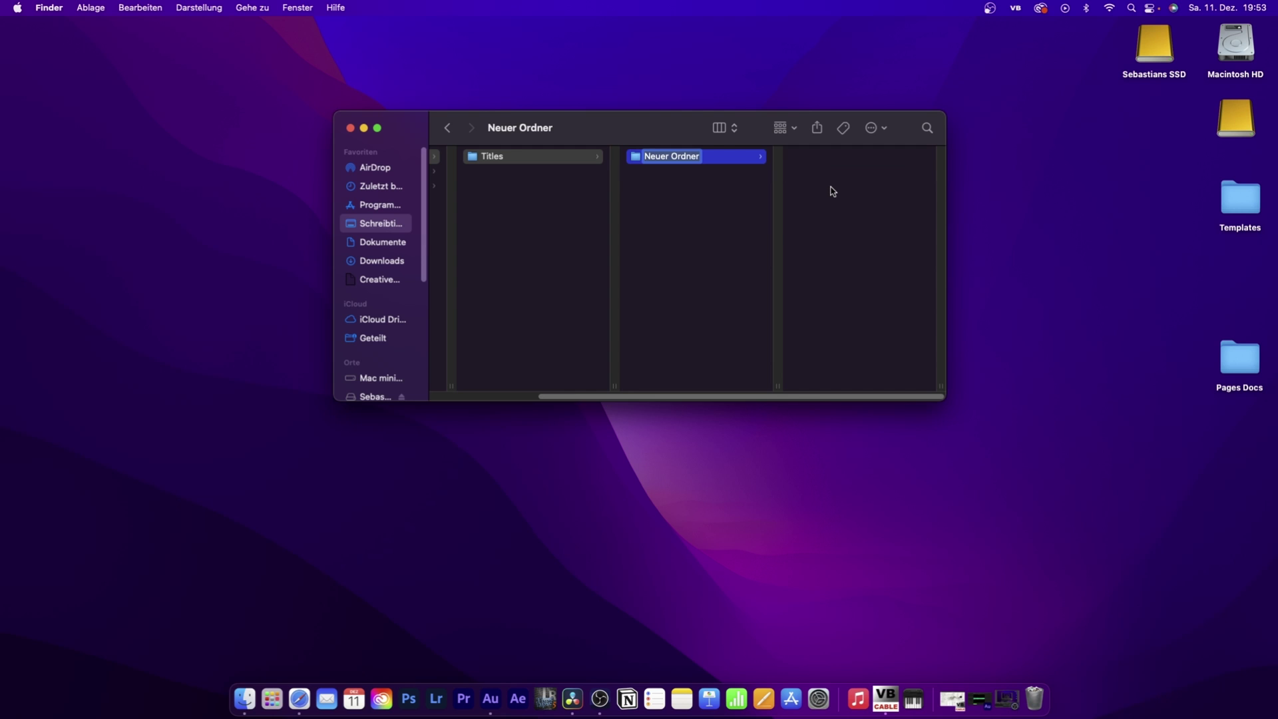
type("Whatever")
left_click(698, 199)
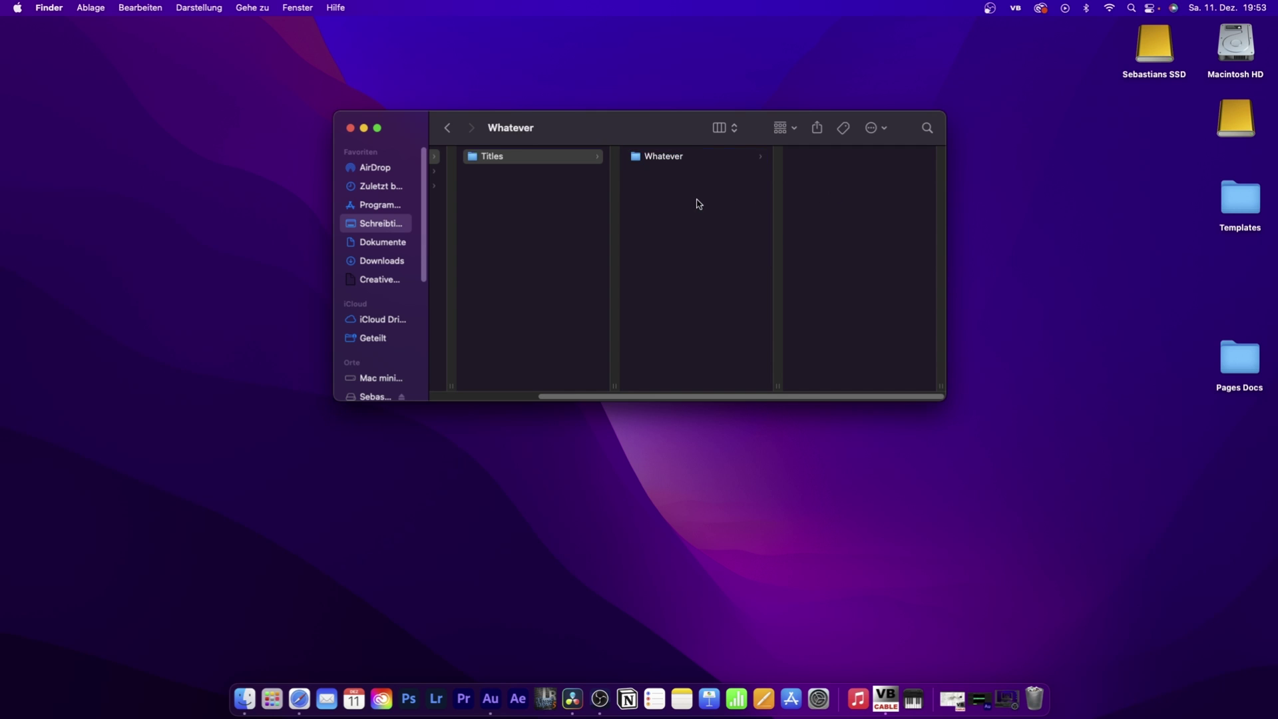
left_click(677, 157)
- Drag TwitterLogo.setting from the desktop into the Whatever folder and close the Finder window
left_click_drag(646, 130, 610, 305)
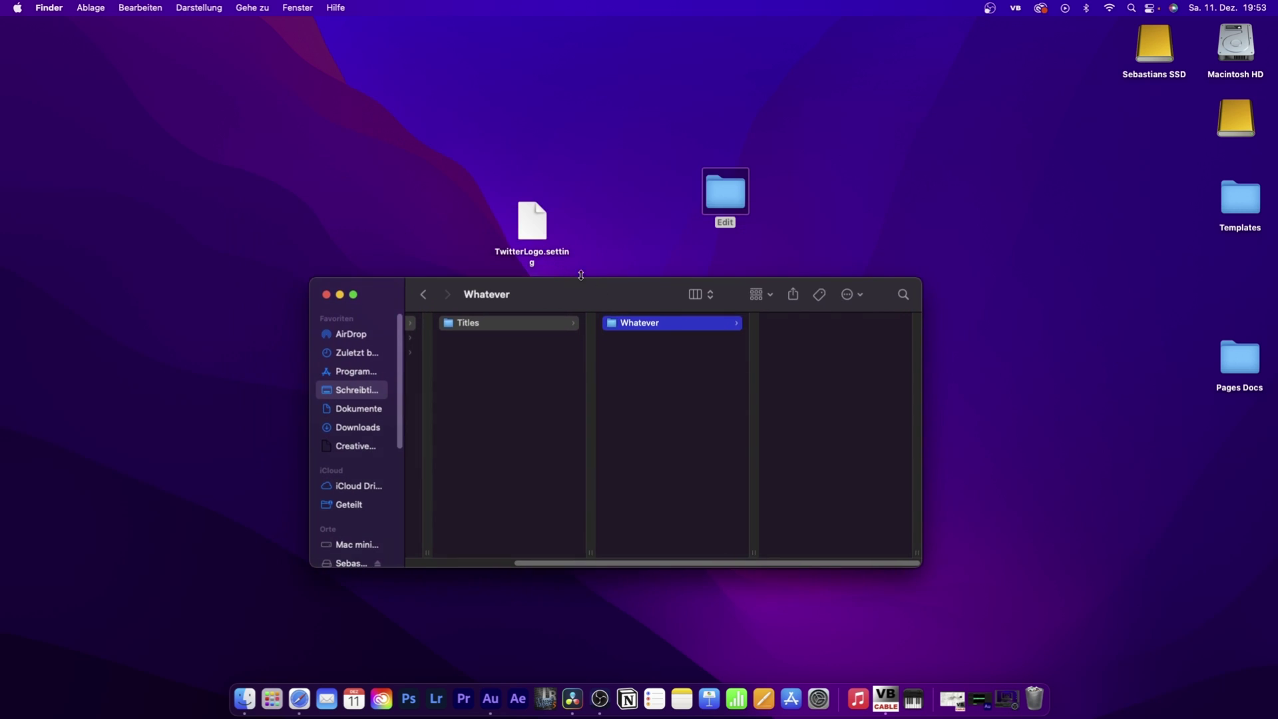
left_click_drag(532, 221, 806, 359)
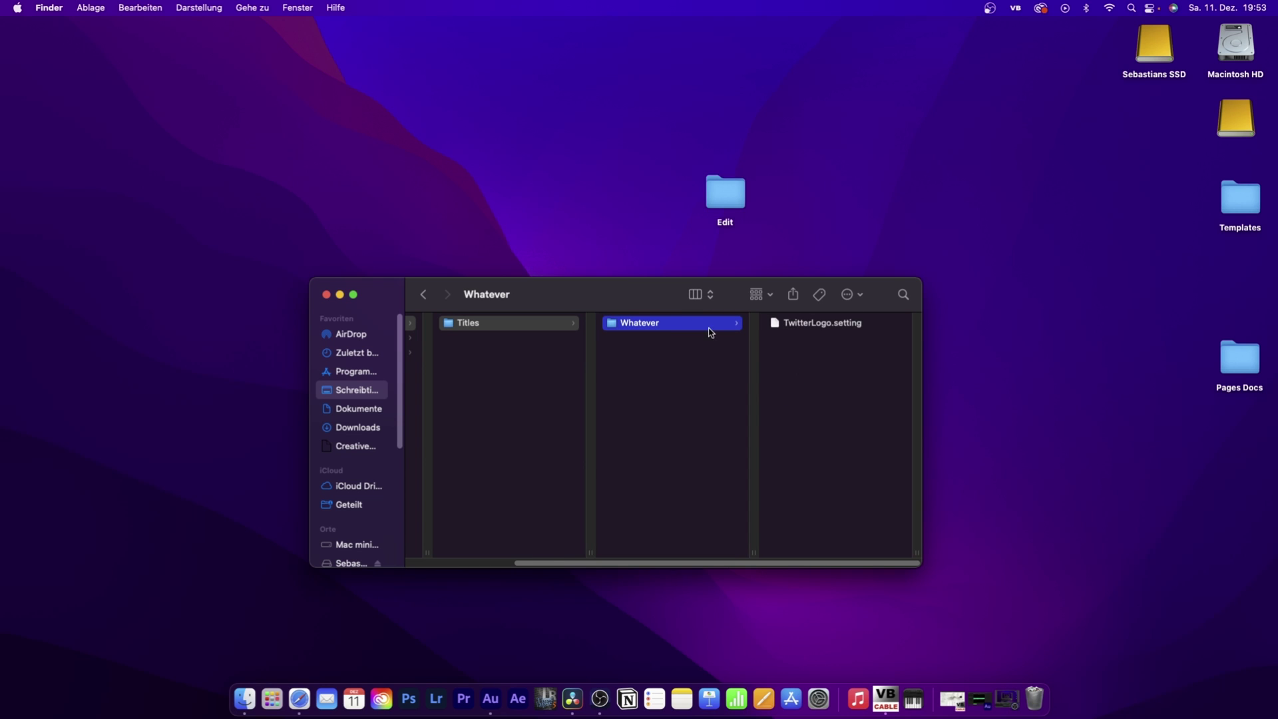
left_click_drag(630, 298, 594, 188)
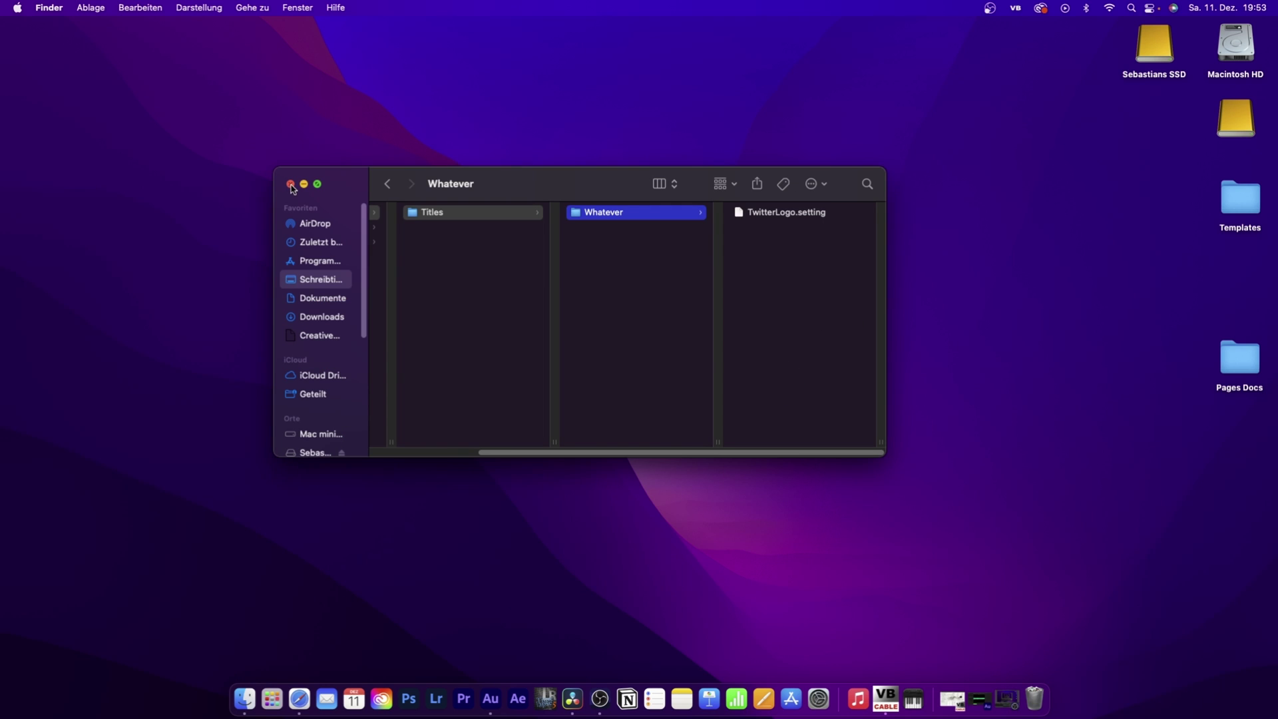
left_click(291, 186)
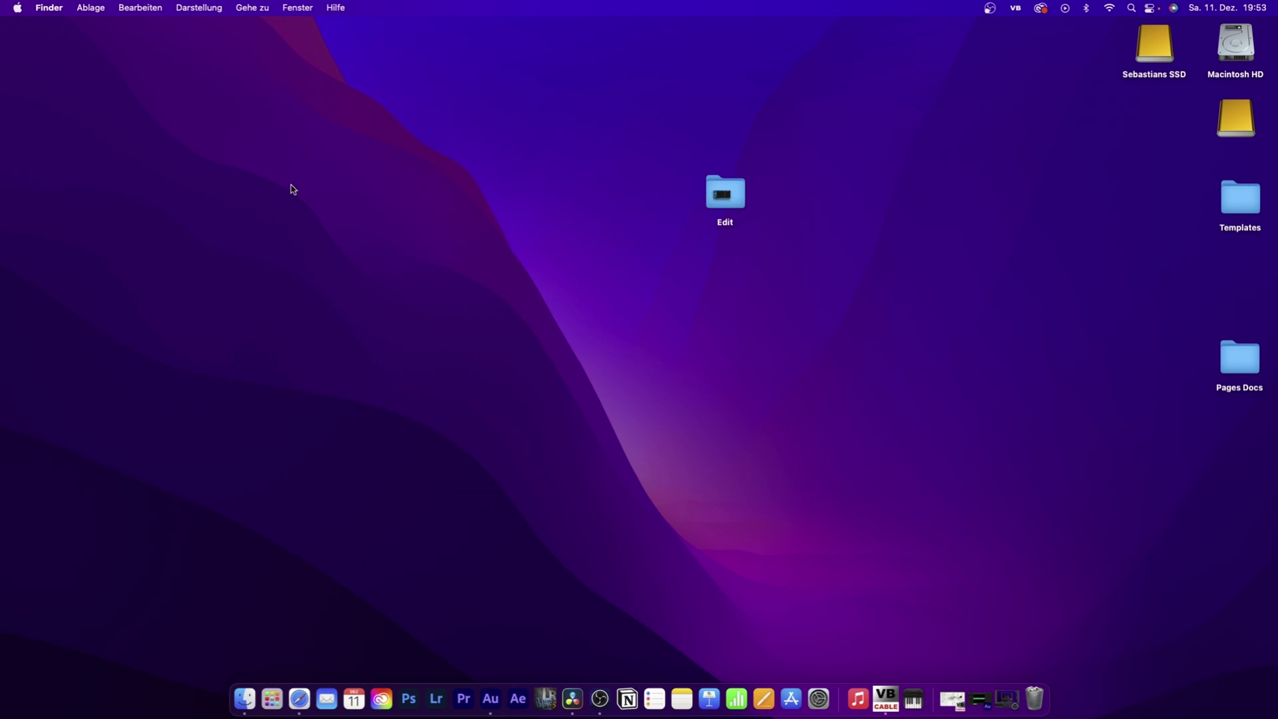
- Compress the Edit folder into Edit.zip and place the archive beside the folder
right_click(725, 199)
left_click(616, 178)
right_click(730, 196)
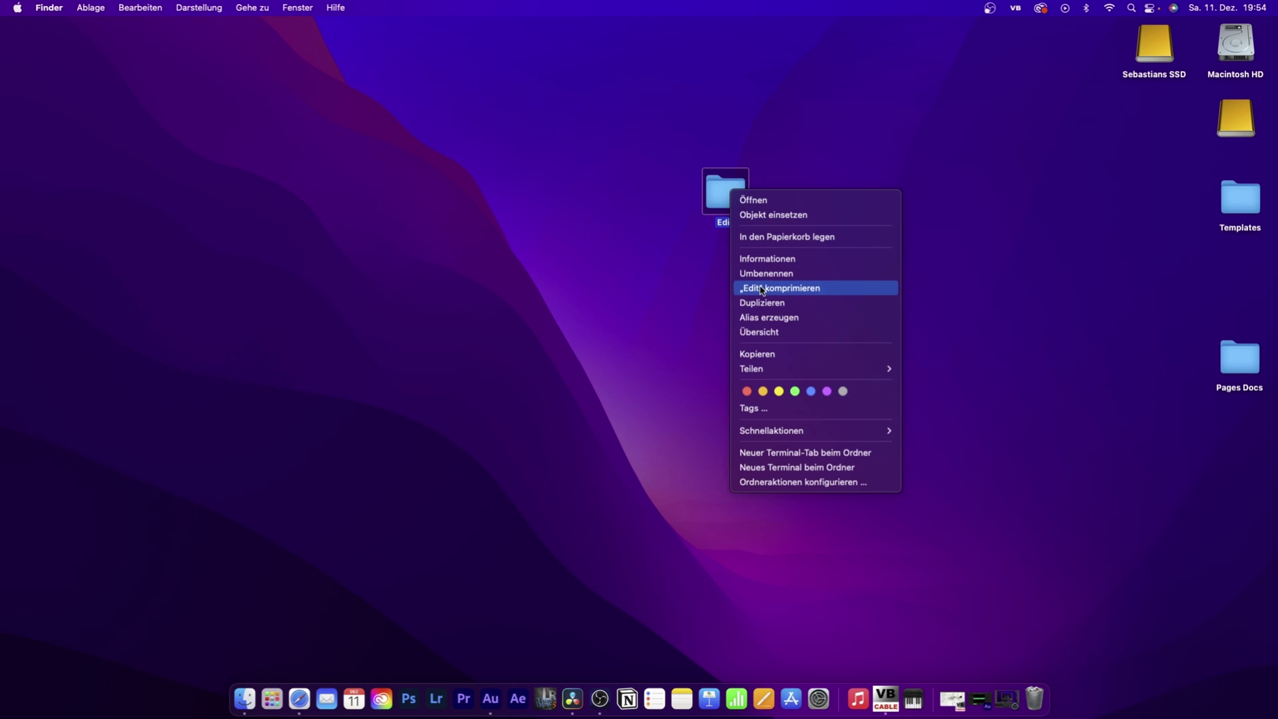
left_click(763, 291)
left_click_drag(752, 243, 581, 217)
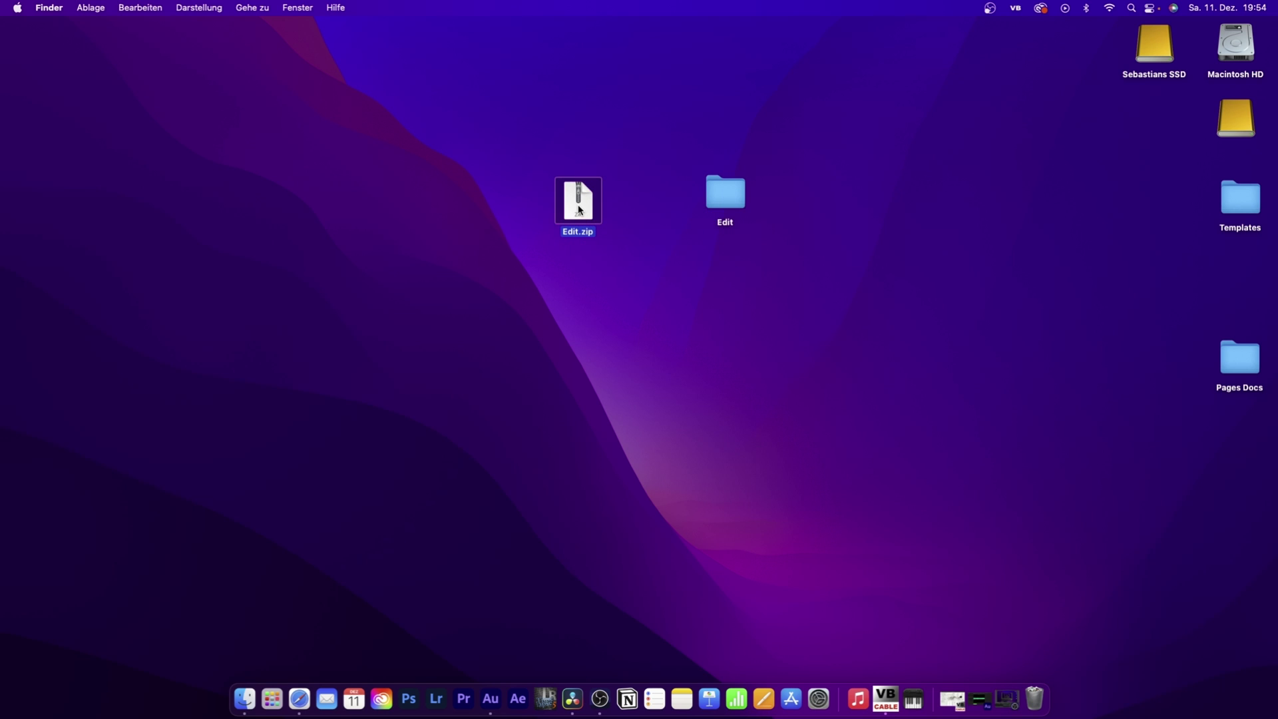
- Rename Edit.zip to Edit.drfx, accept the .drfx extension, and switch back to DaVinci Resolve
right_click(579, 210)
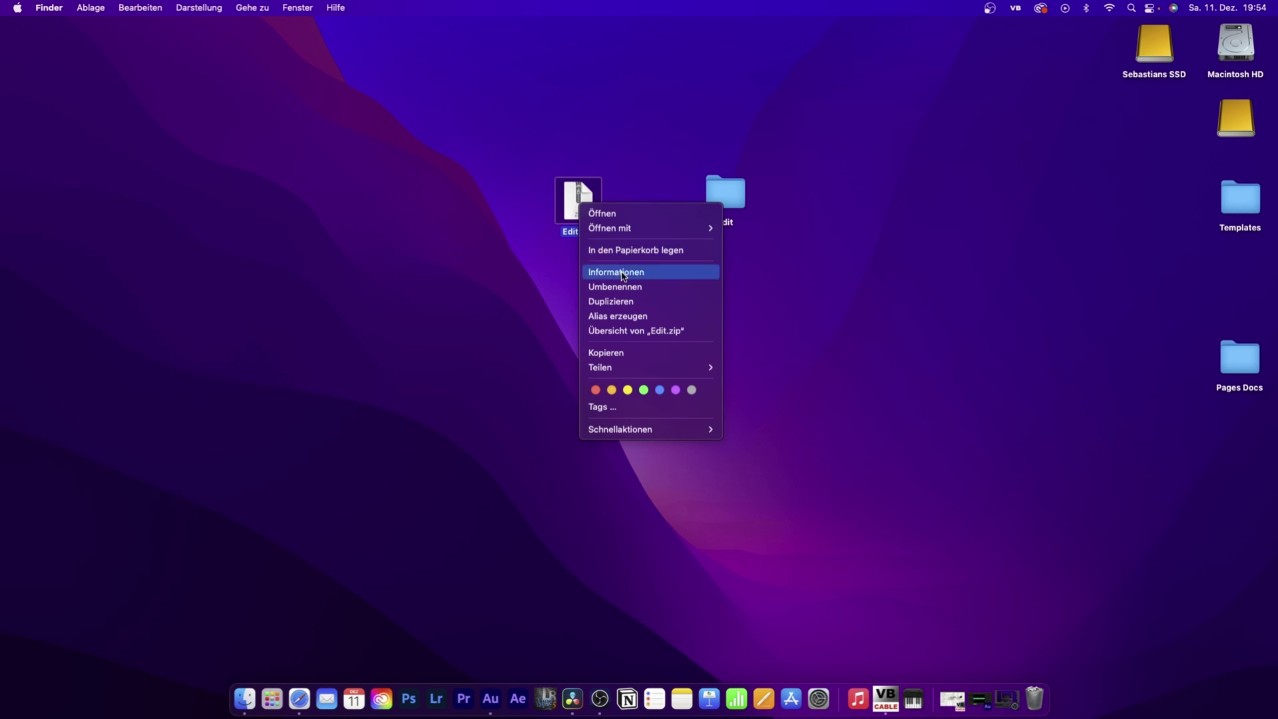
left_click(626, 290)
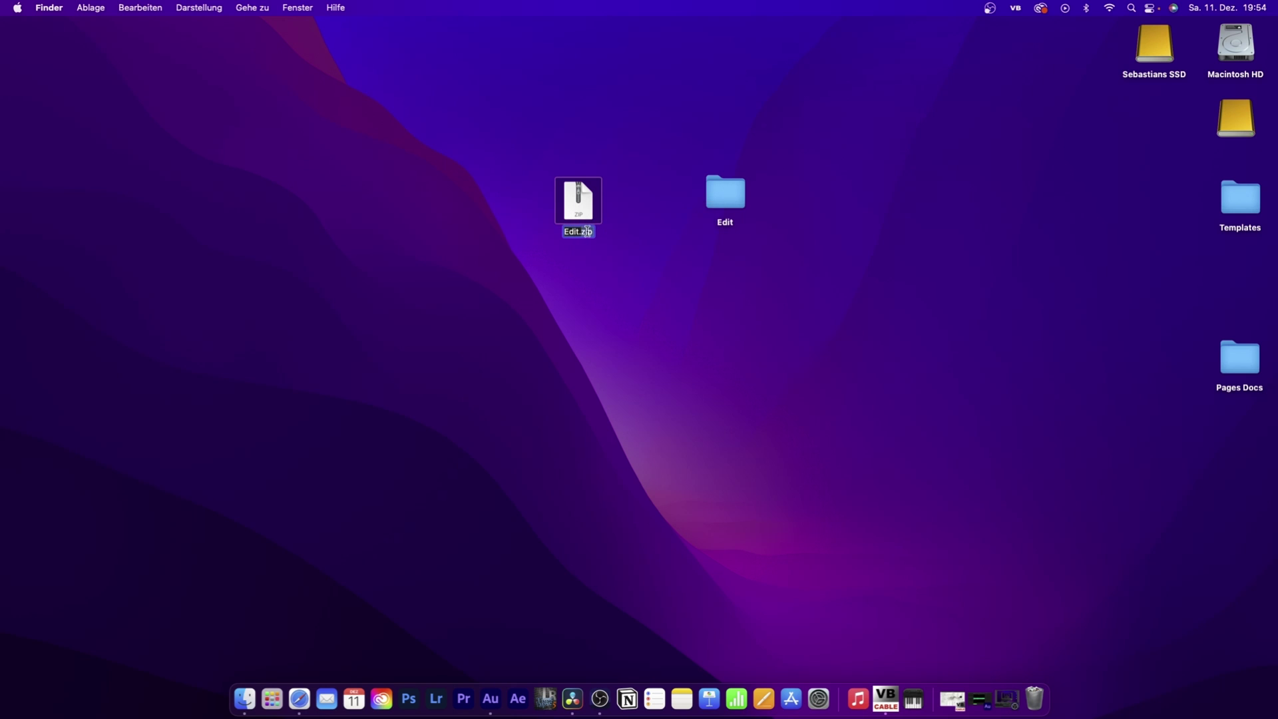
left_click(590, 235)
key("BackSpace")
key("BackSpace")
key("BackSpace")
type("drfx")
key("Return")
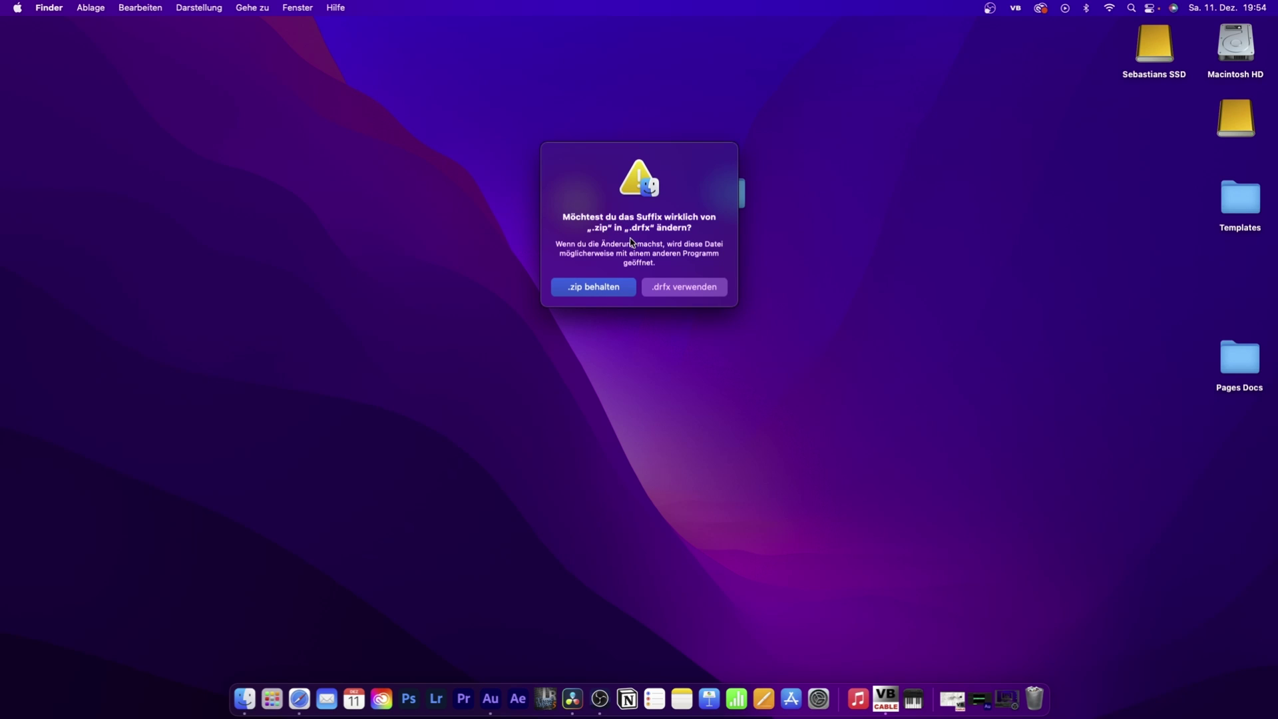
left_click(672, 287)
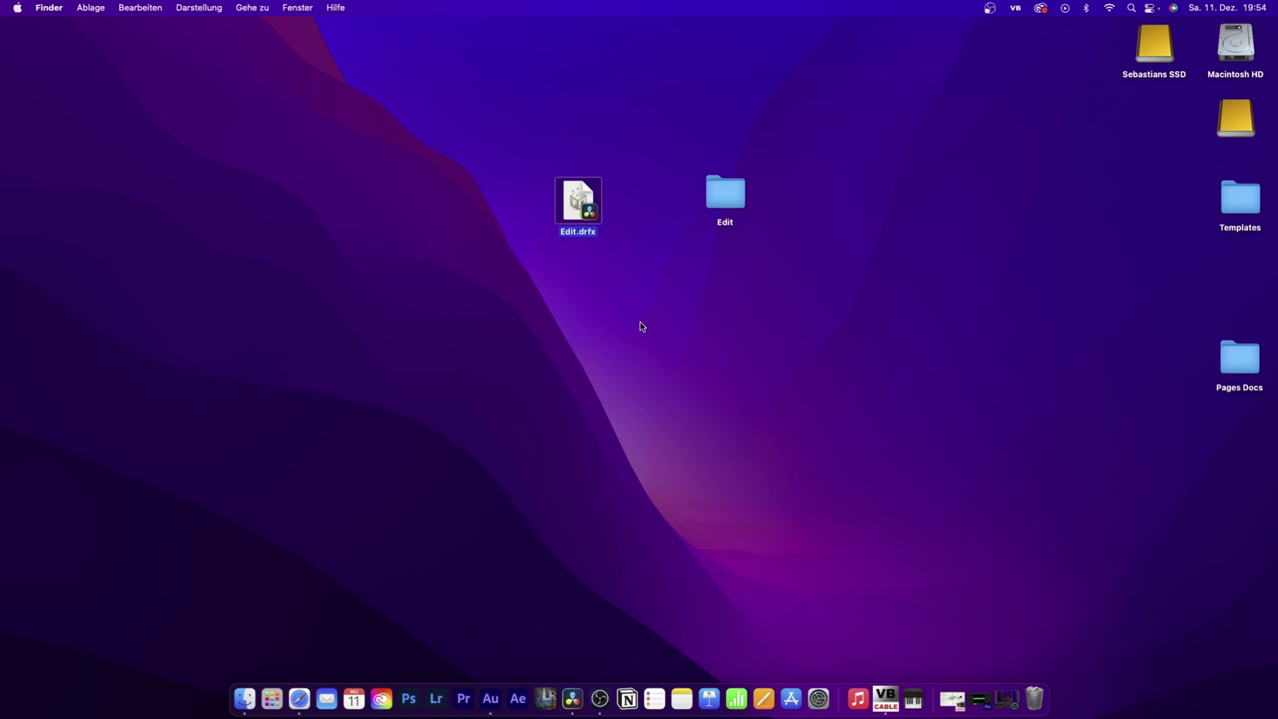
left_click_drag(584, 212, 629, 307)
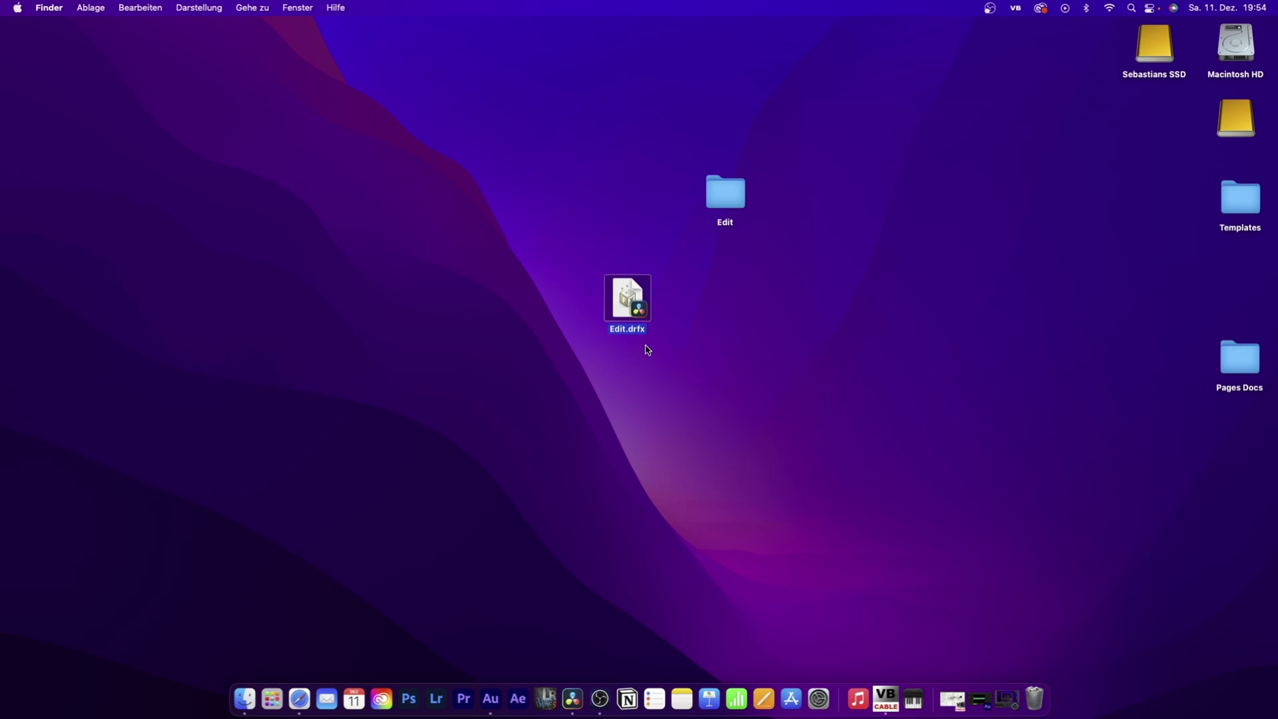
left_click(574, 698)
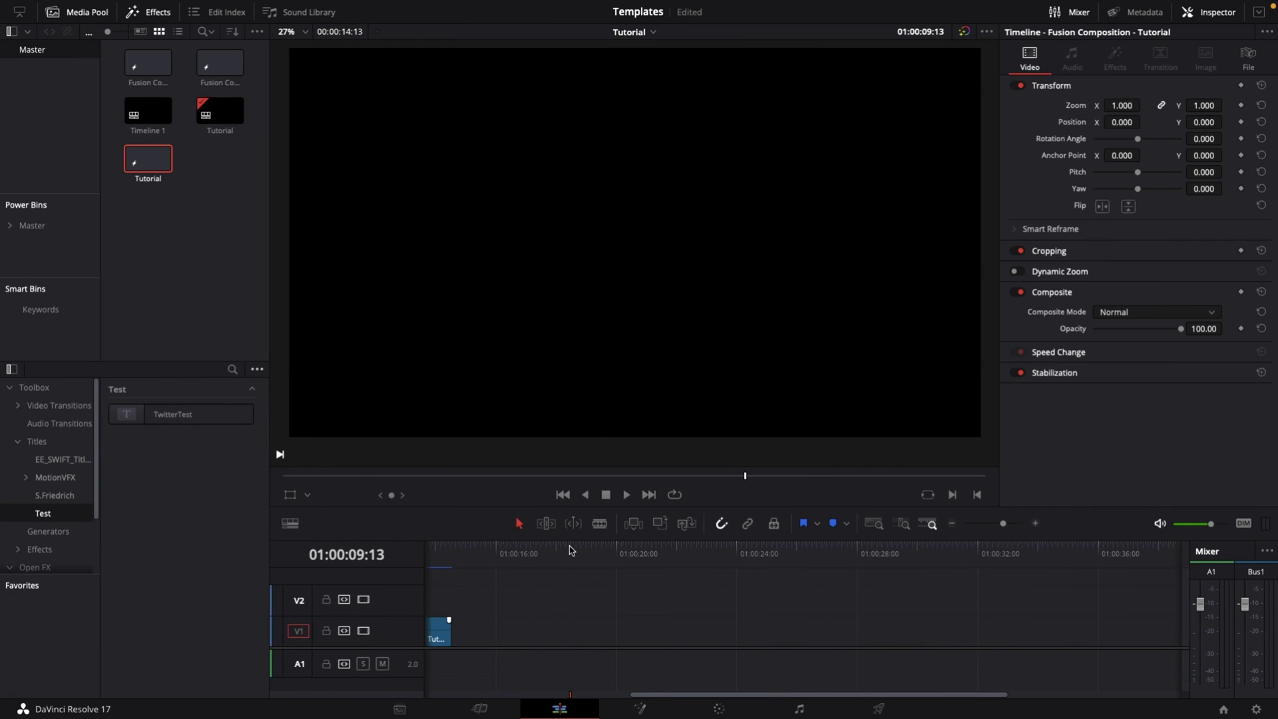
- On the Fusion page, drag Edit.drfx from Finder onto Resolve to install the bundle
left_click(640, 709)
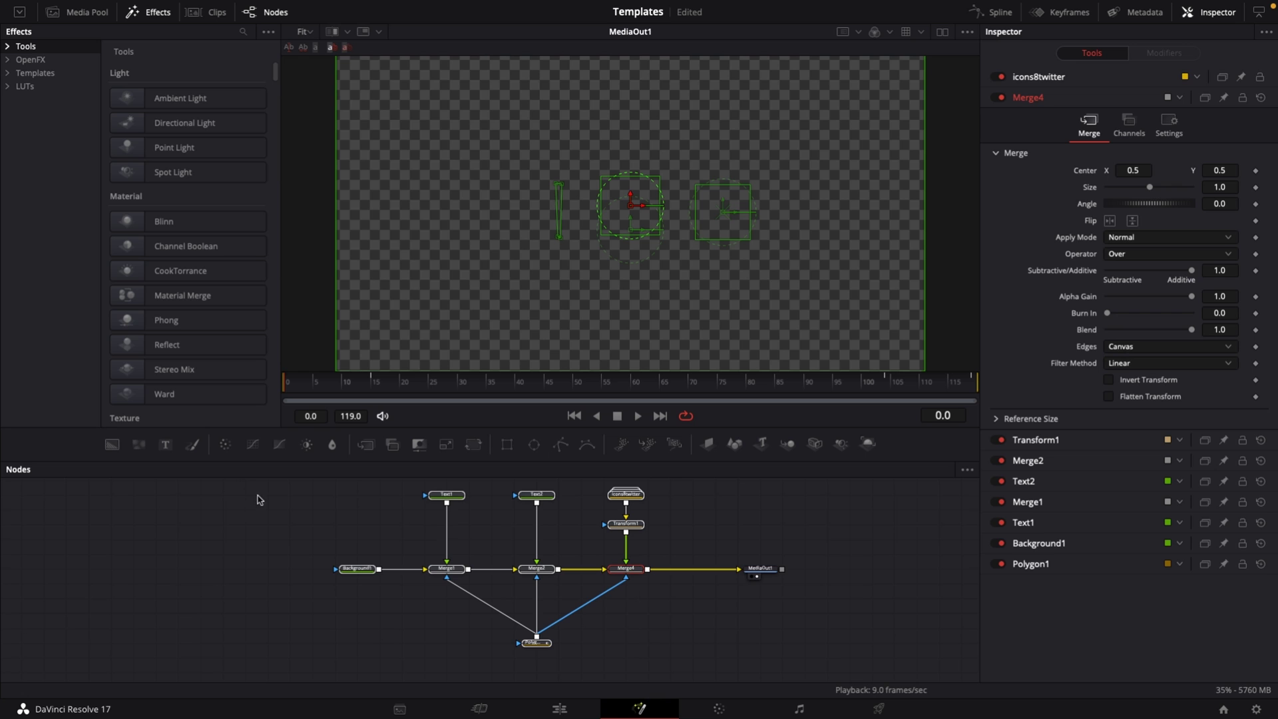
left_click_drag(233, 492, 748, 646)
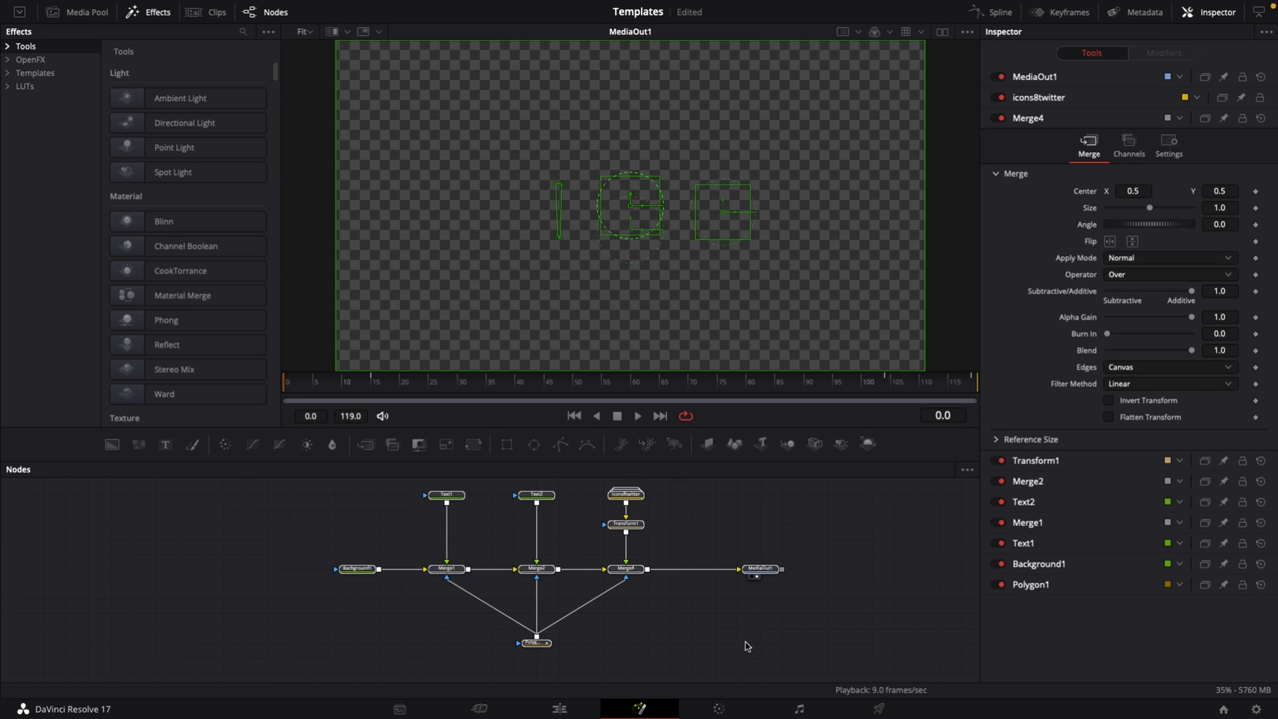
key("super+Tab")
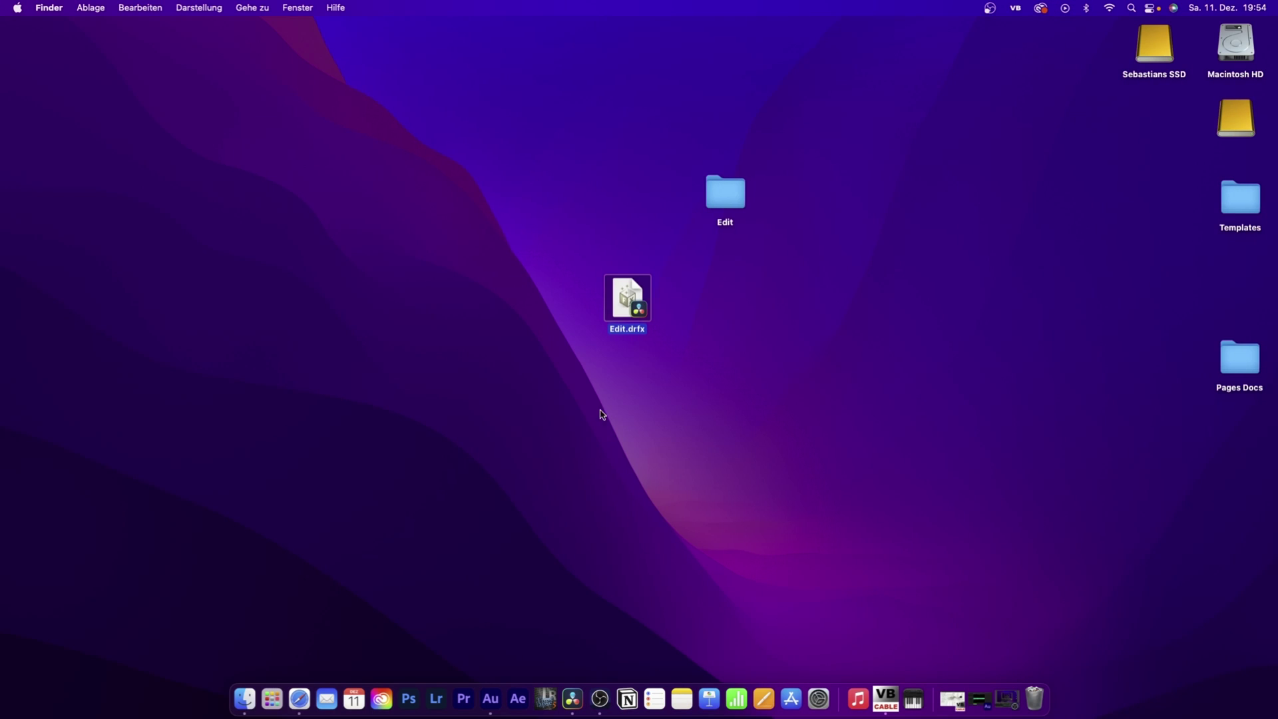
left_click_drag(628, 297, 576, 696)
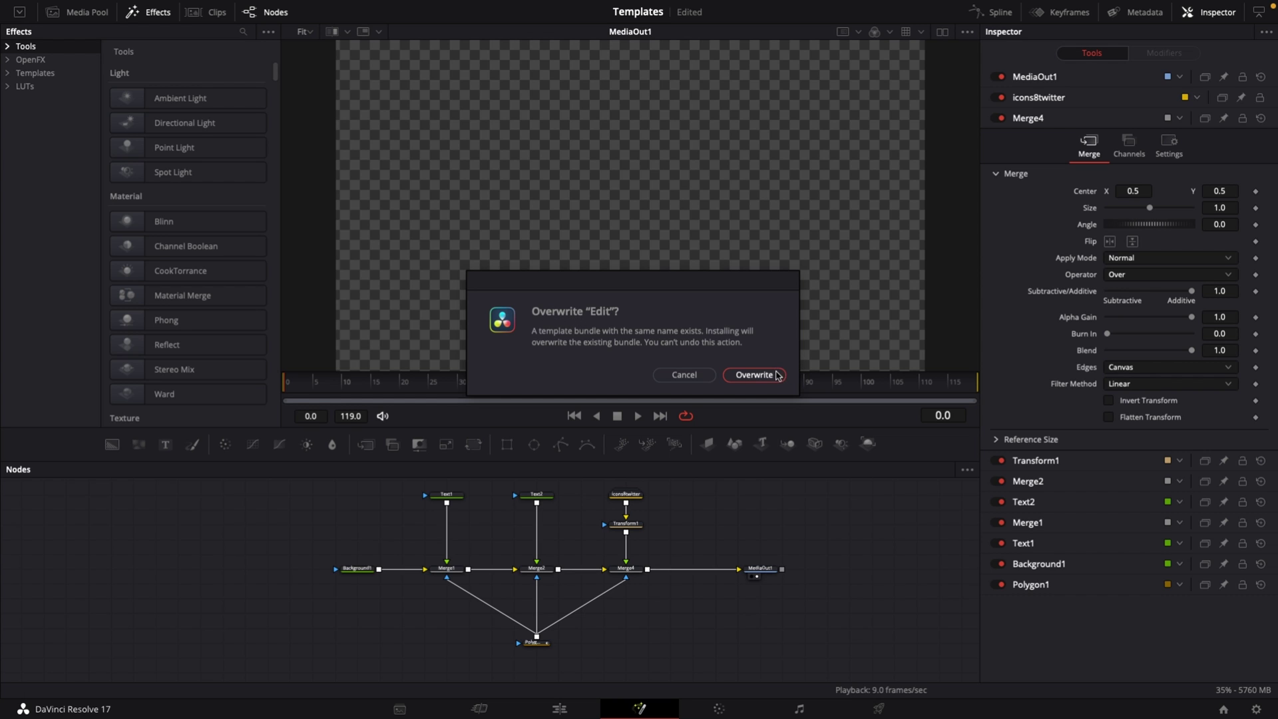
- Overwrite the existing Edit bundle, go to the Edit page, and drag out the TwitterTest title from Titles > Test
left_click(705, 376)
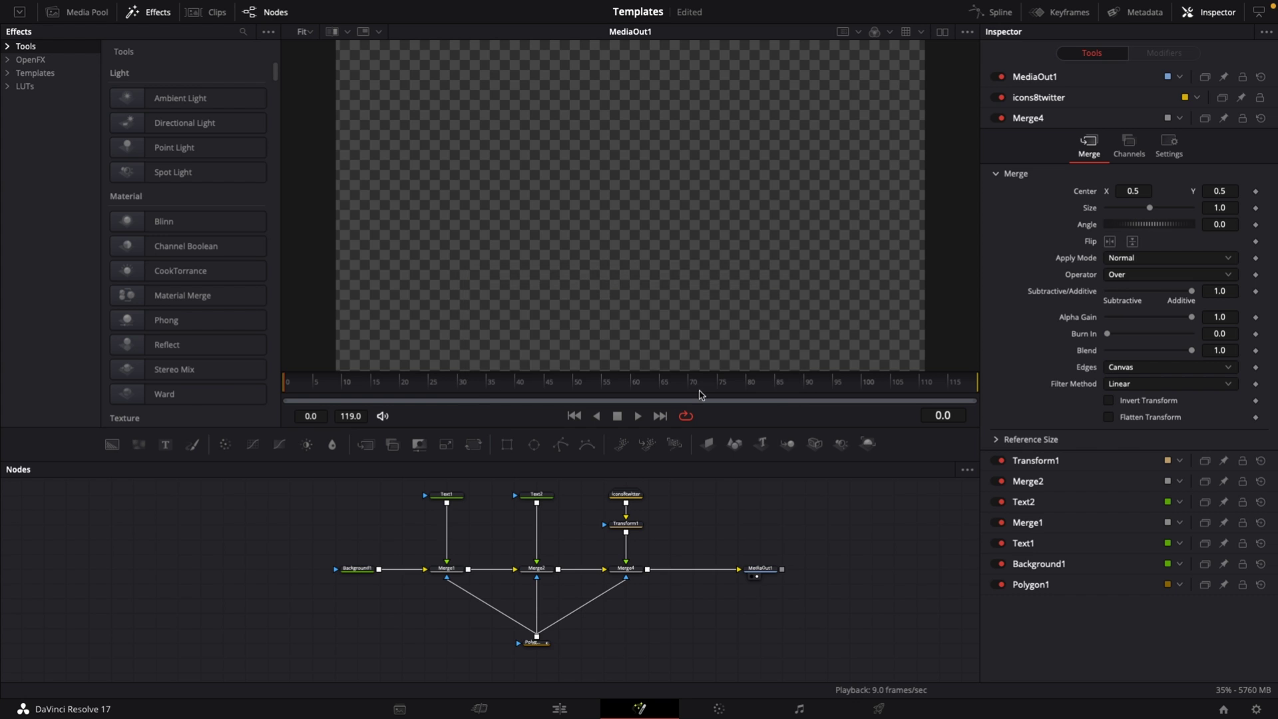
left_click(555, 704)
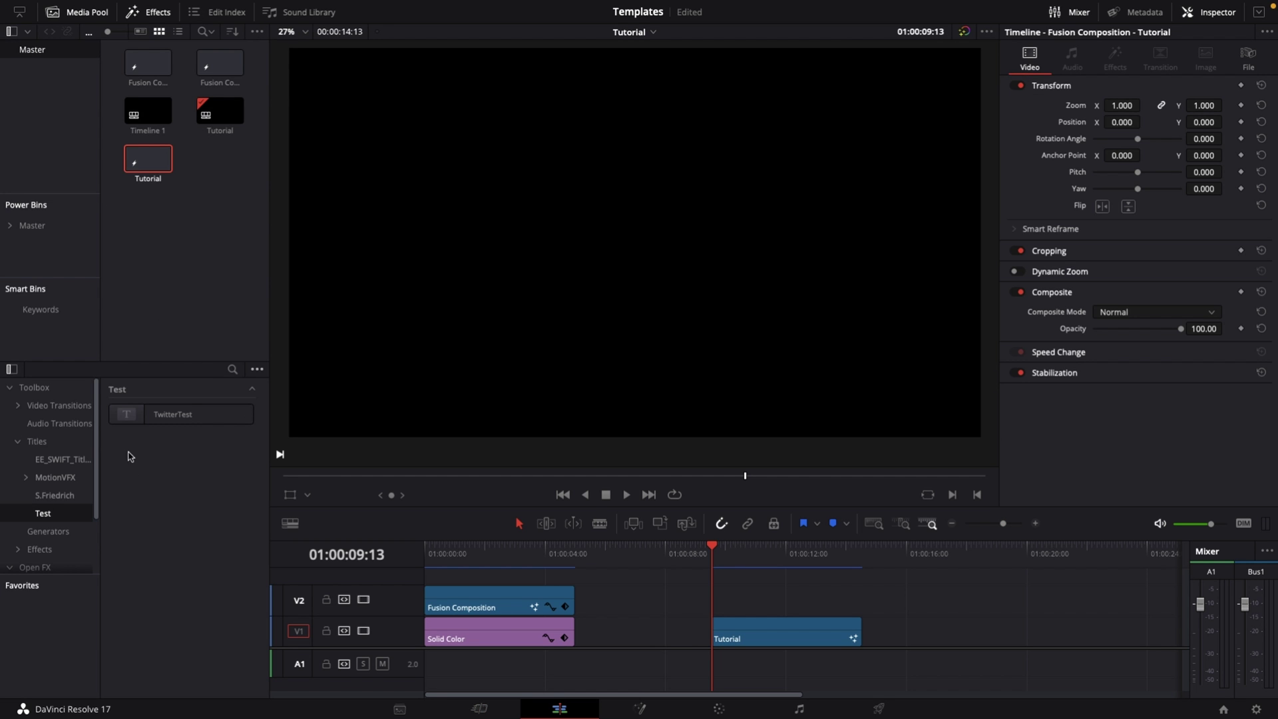
left_click_drag(174, 416, 210, 466)
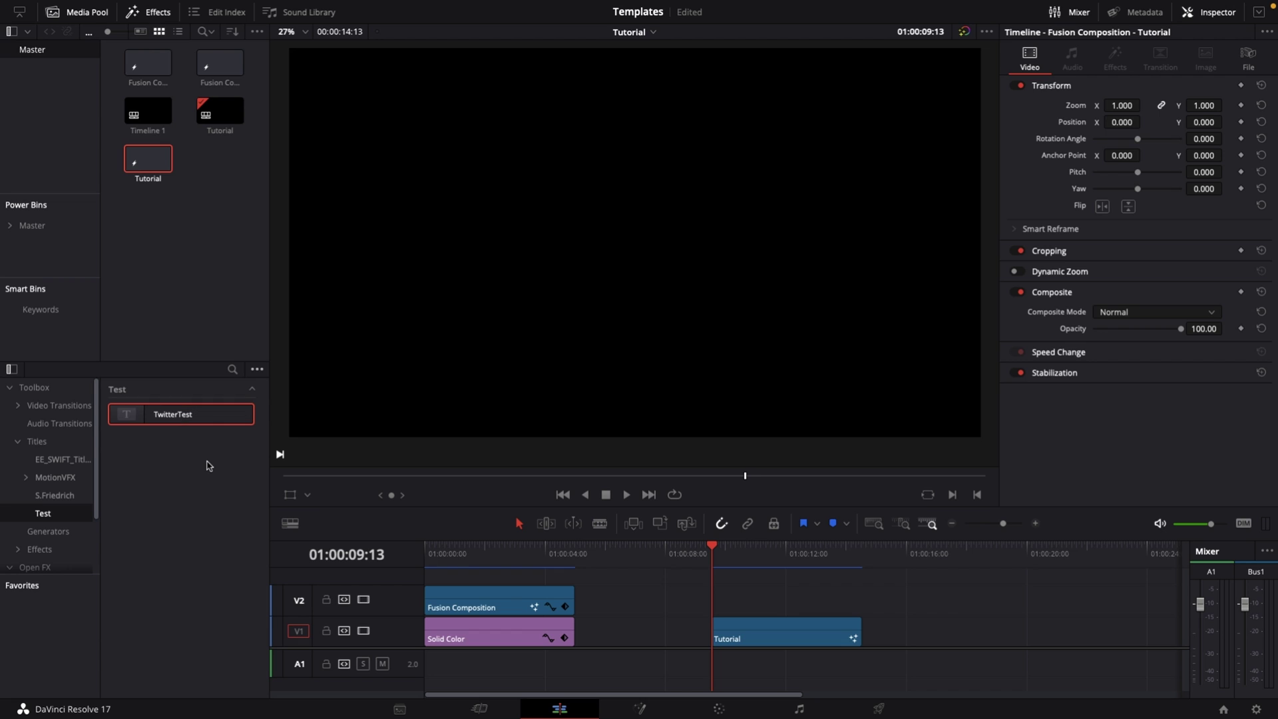